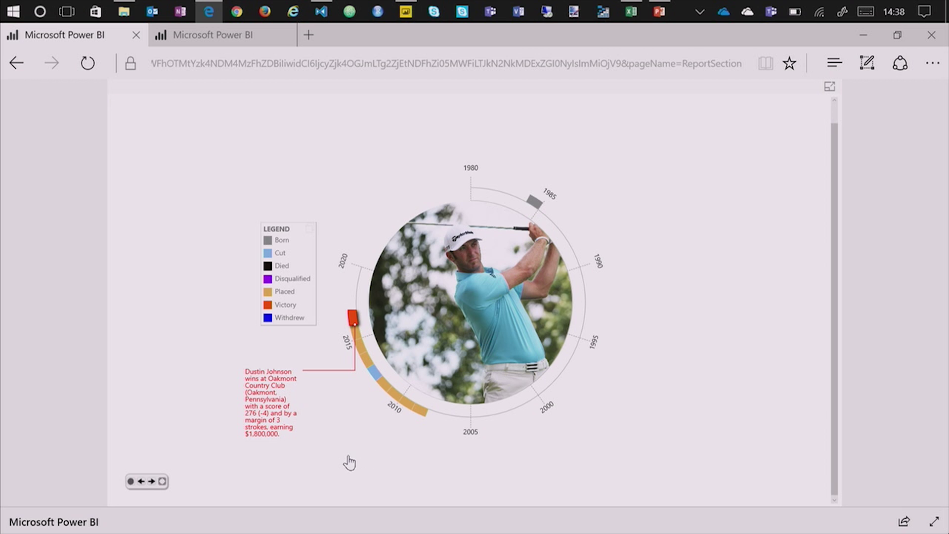
Step: Advance the US Open timeline story from the single-golfer scenes to the side-by-side comparison of two golfers aligned by age
click(151, 481)
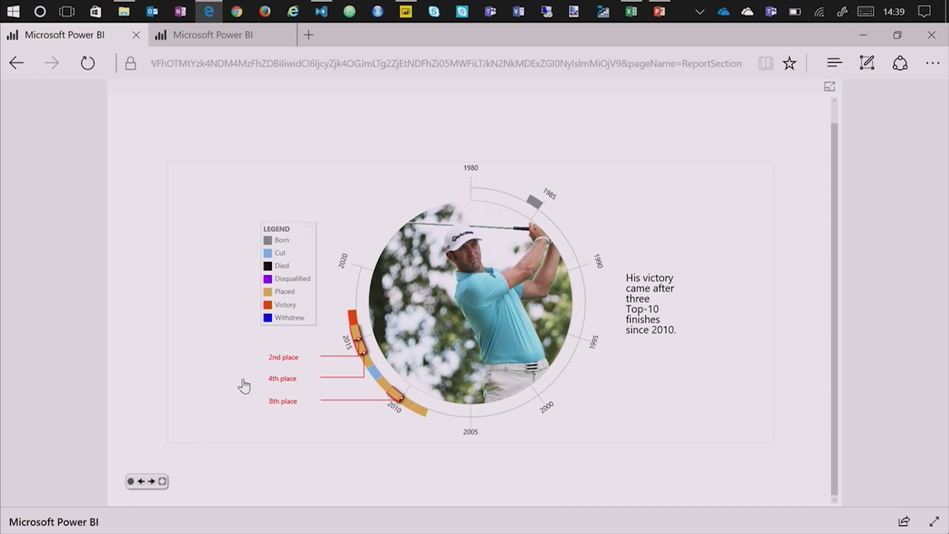
click(150, 481)
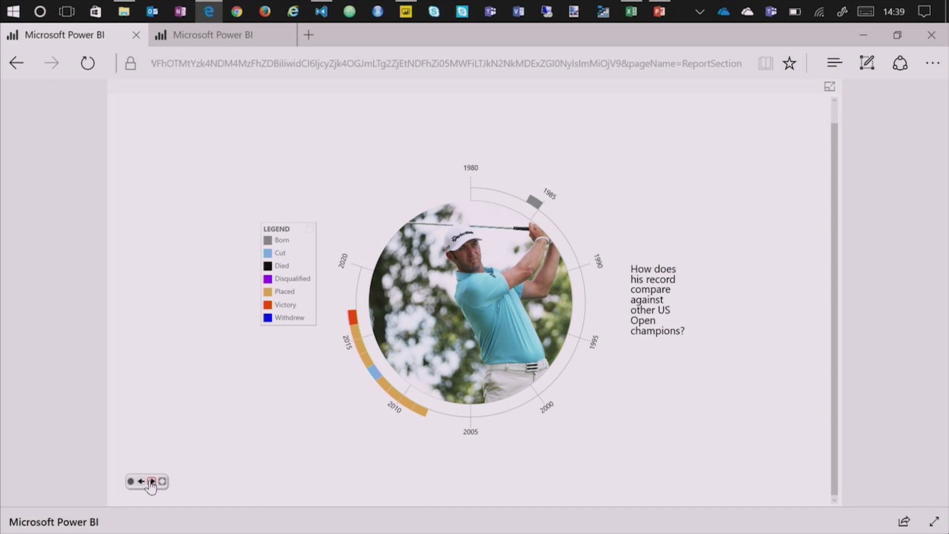
click(151, 481)
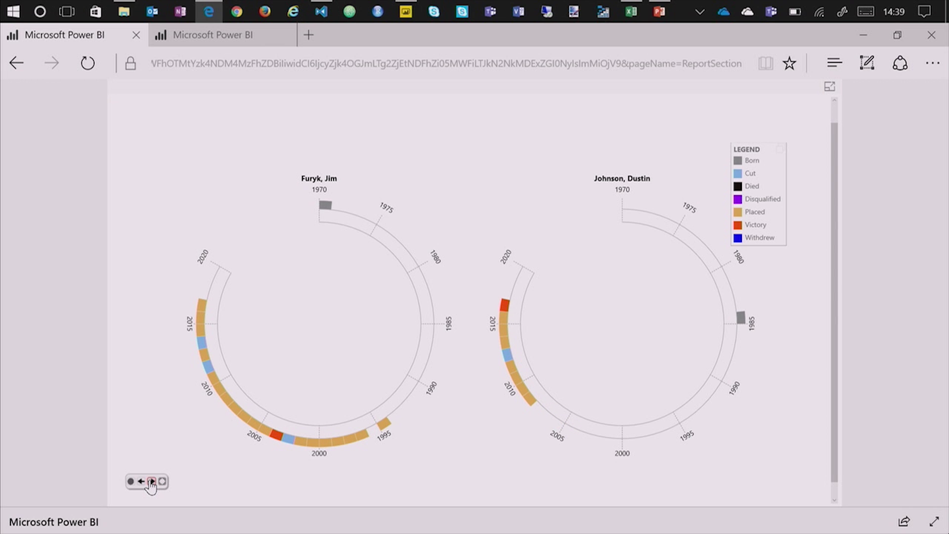
click(151, 481)
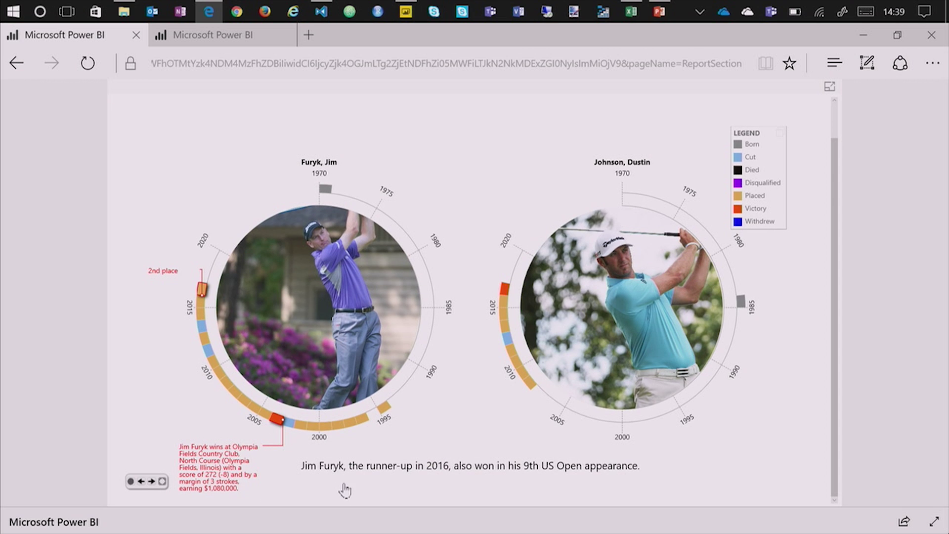
click(152, 482)
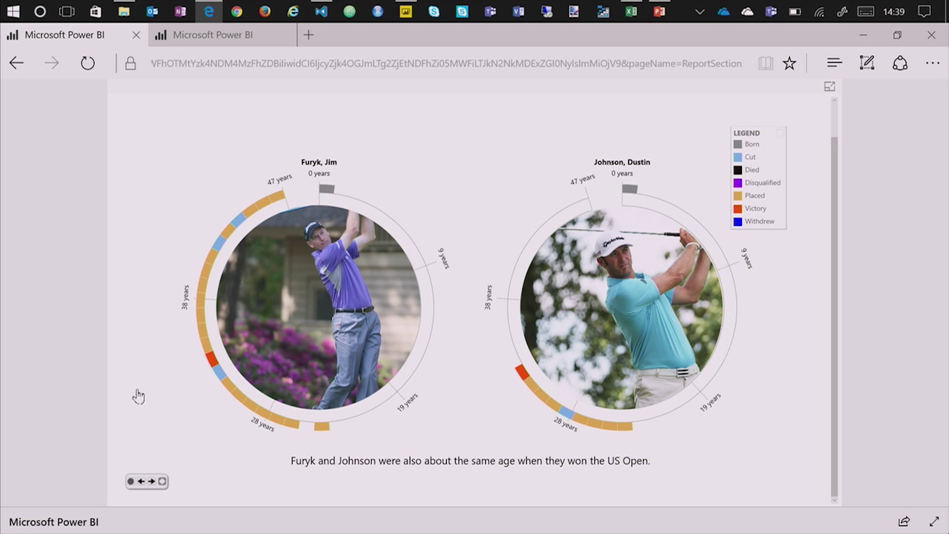
Step: Advance the story to the six-golfer comparison with portraits and examine both rows of radial timelines
click(151, 482)
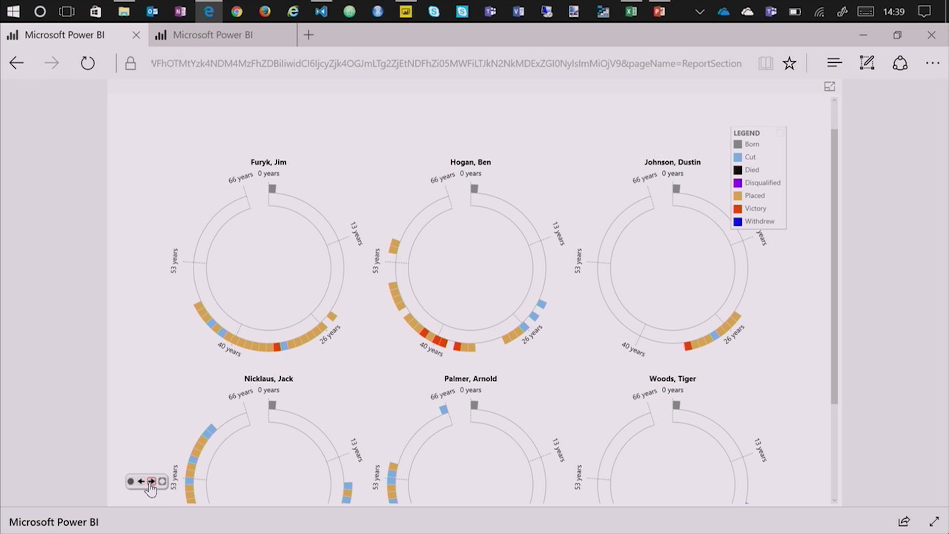
click(151, 482)
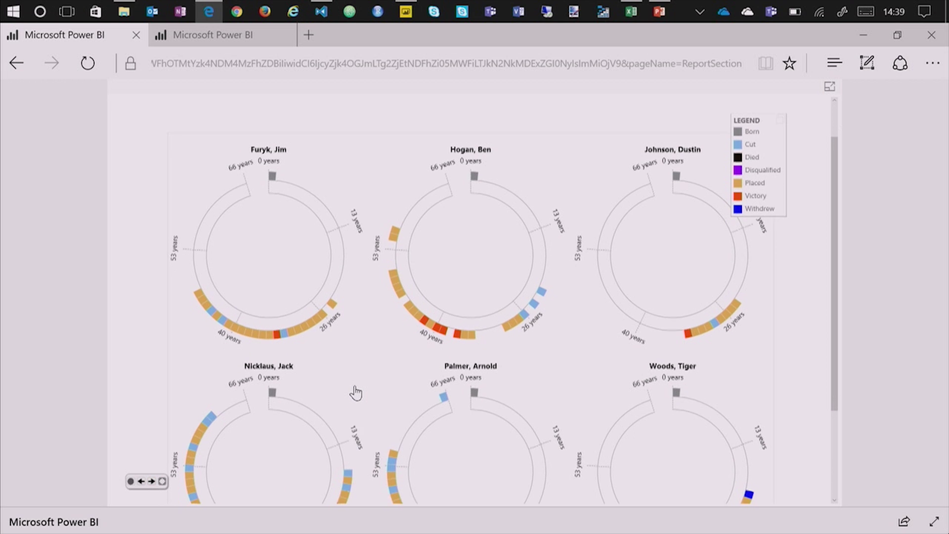
scroll(356, 393, down, 2)
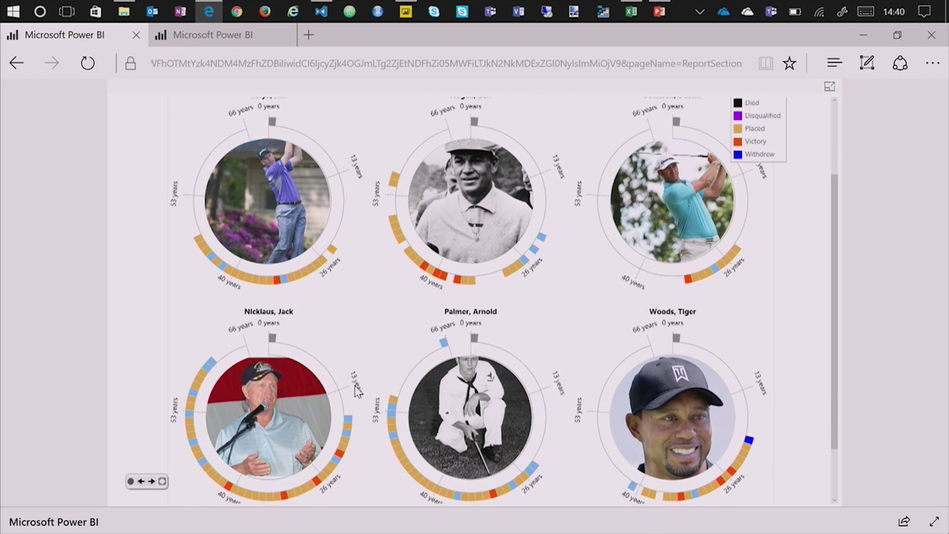
scroll(360, 346, down, 1)
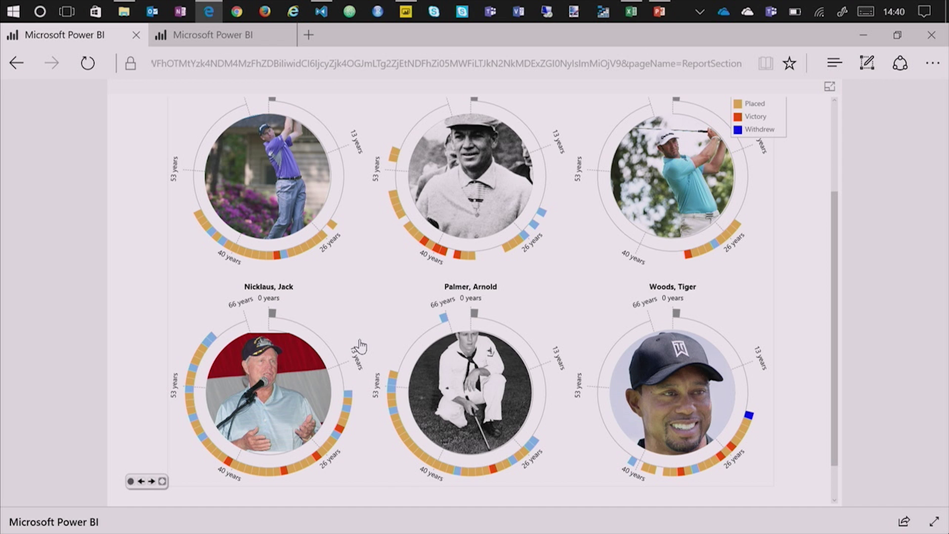
scroll(360, 346, up, 1)
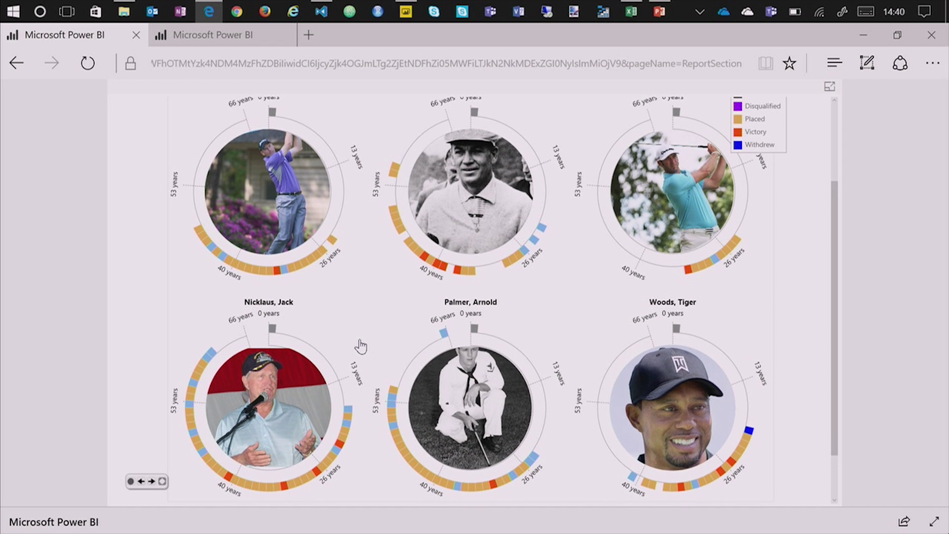
scroll(360, 345, up, 2)
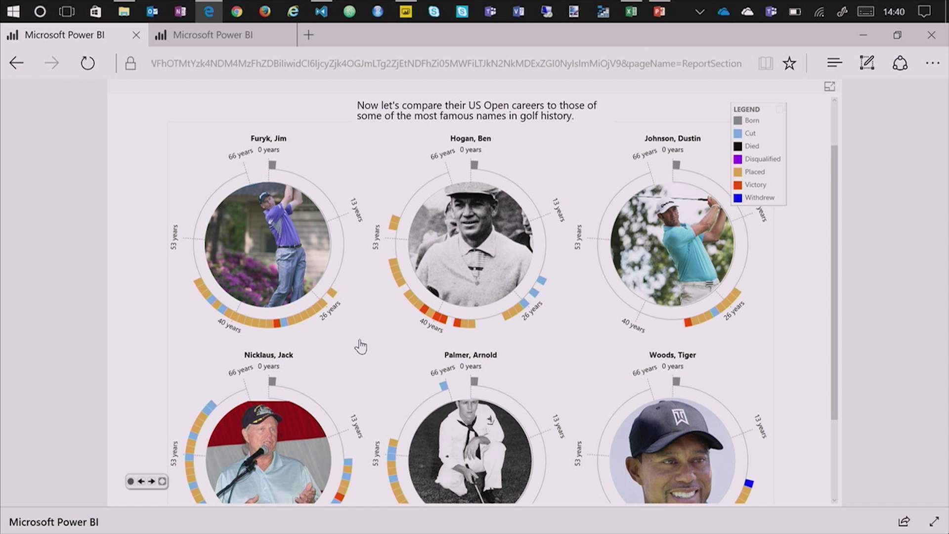
scroll(360, 346, down, 2)
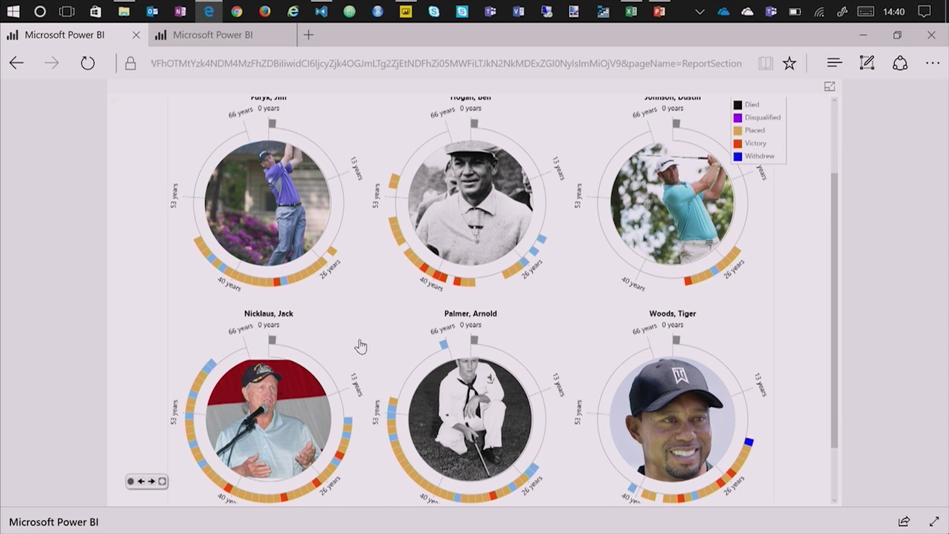
Step: Show the story's authoring controls, jump to the linear timeline scene covering all the golfers, and hide the controls
click(163, 482)
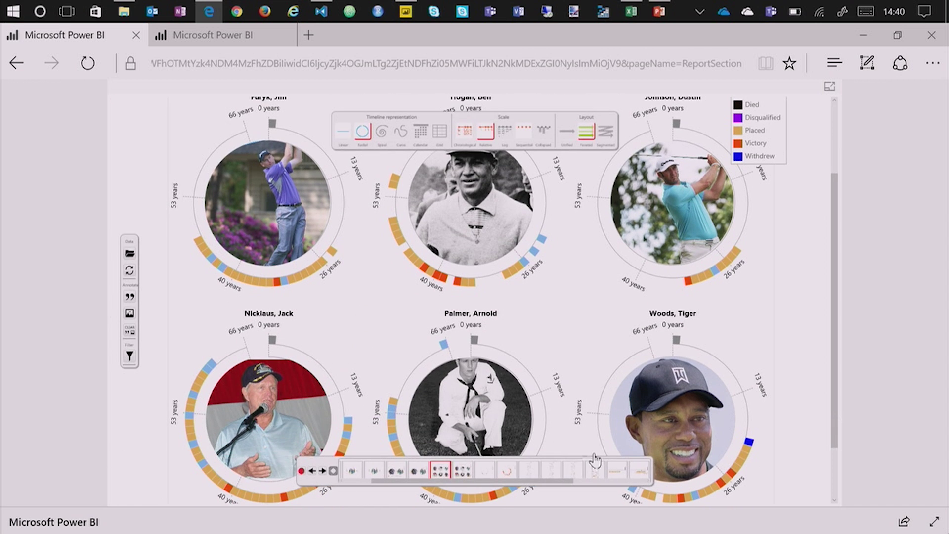
mouse_move(576, 480)
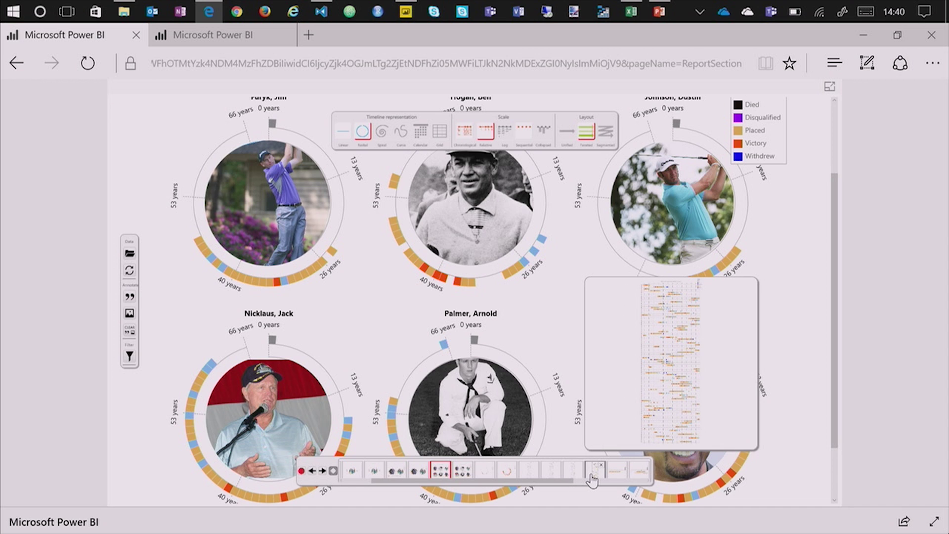
click(591, 475)
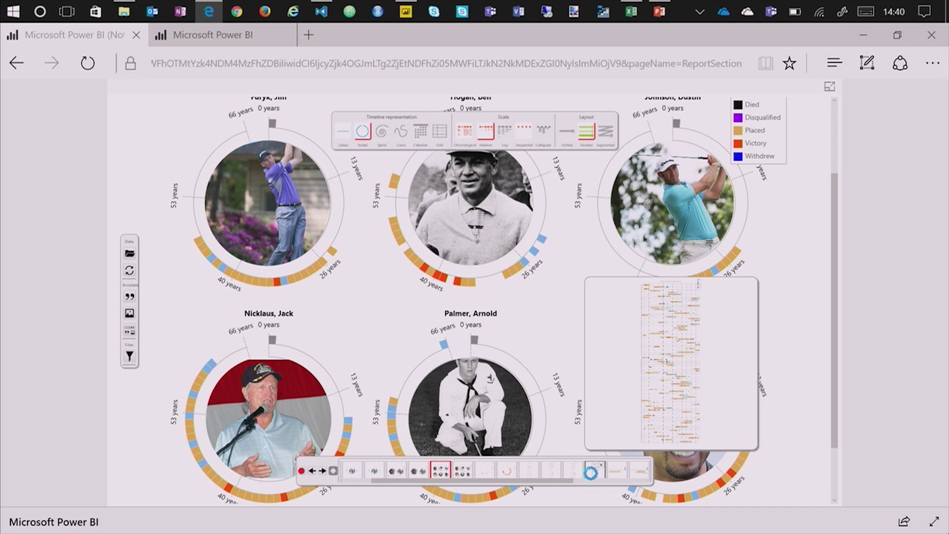
click(332, 471)
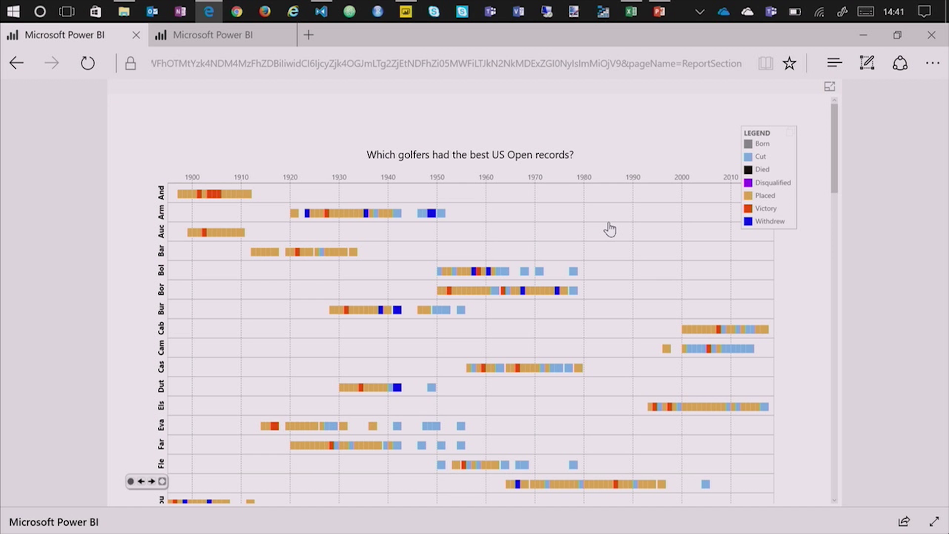
Step: Examine the full list of golfers' timelines and advance through the scenes on golfers with more than 30 US Open appearances
scroll(609, 229, down, 5)
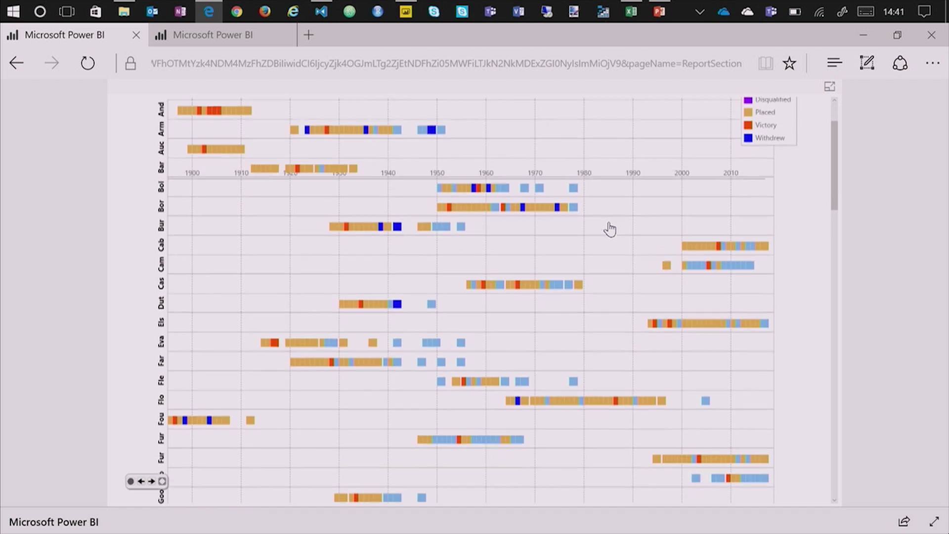
scroll(610, 229, down, 5)
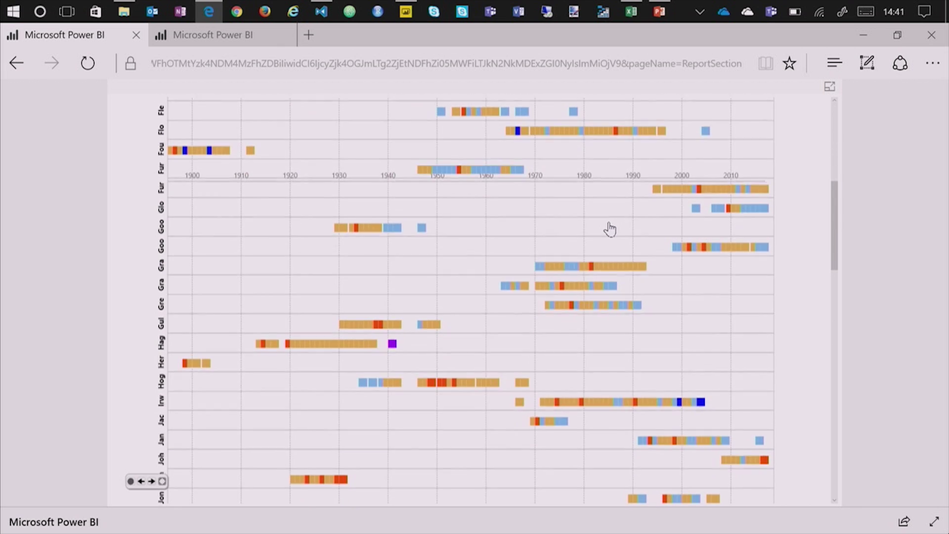
scroll(610, 229, up, 7)
scroll(610, 229, up, 3)
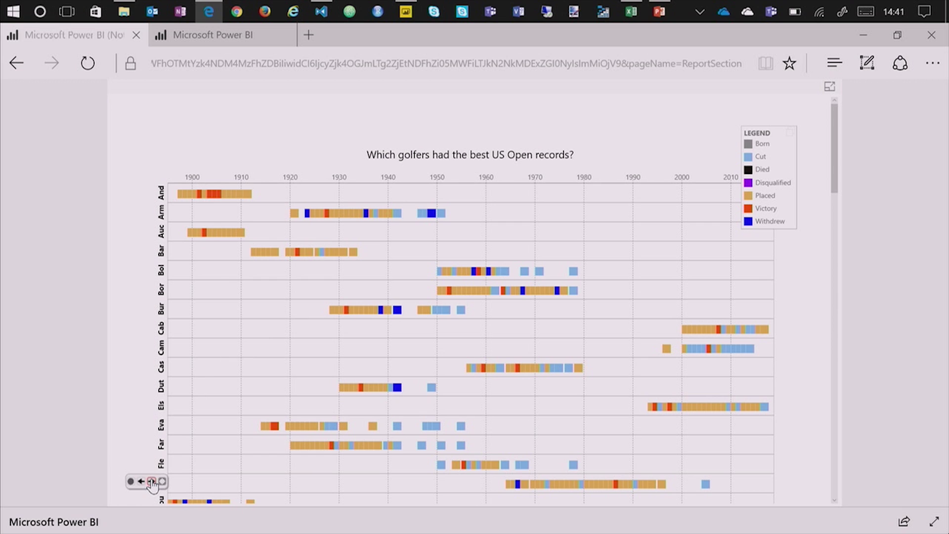
click(151, 481)
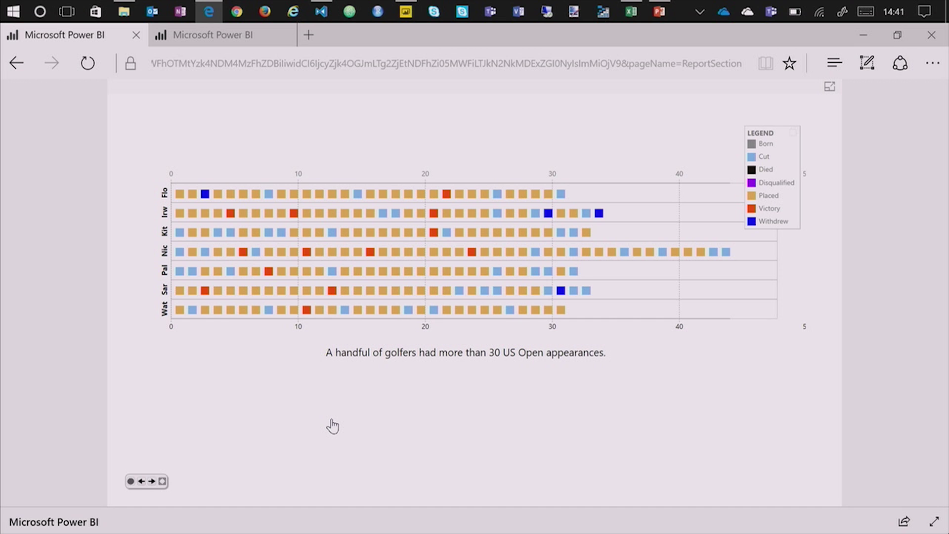
click(151, 481)
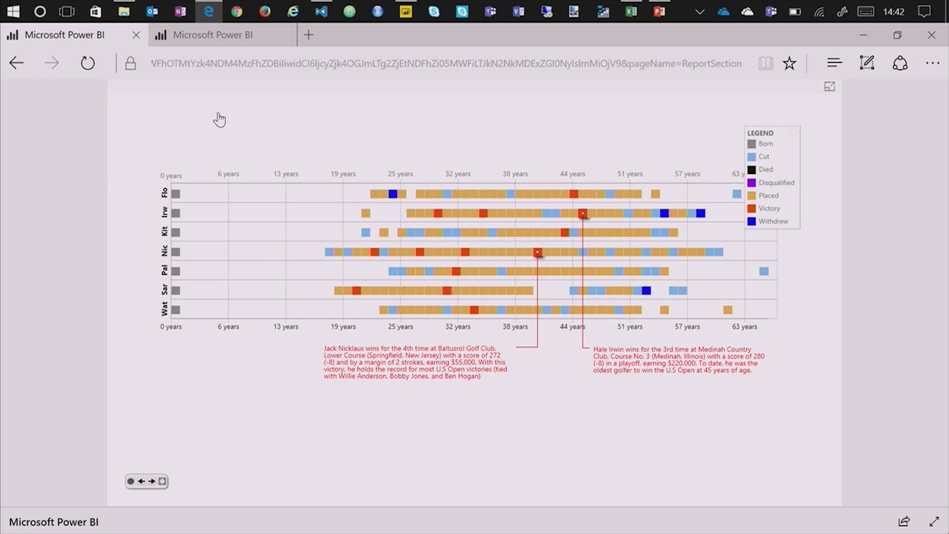
Step: Switch to the report on the history of Artificial Intelligence and advance its story through the literature scene to the film scene
click(230, 35)
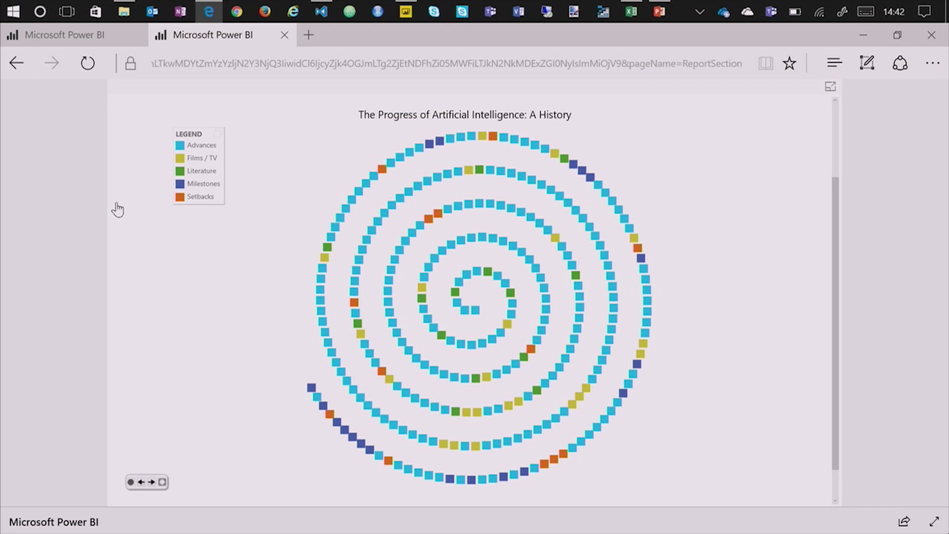
click(152, 482)
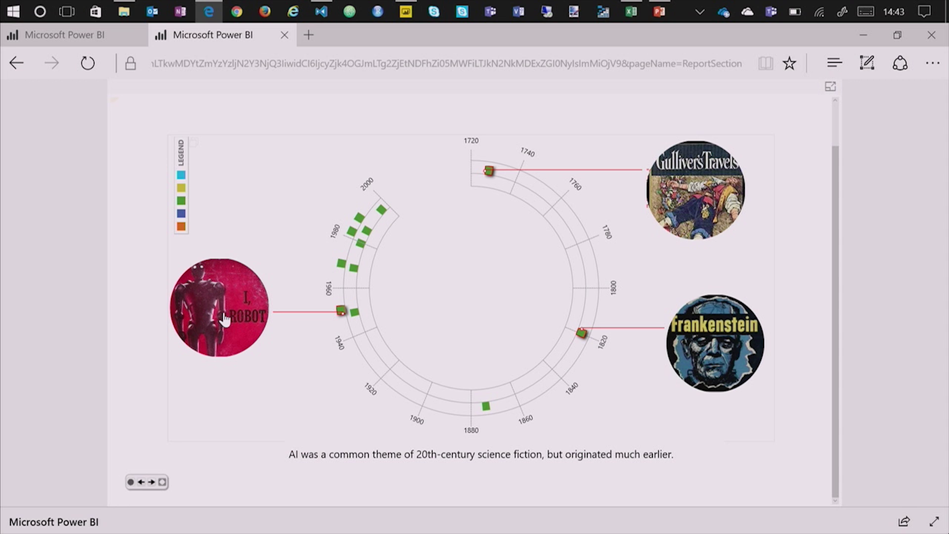
click(152, 483)
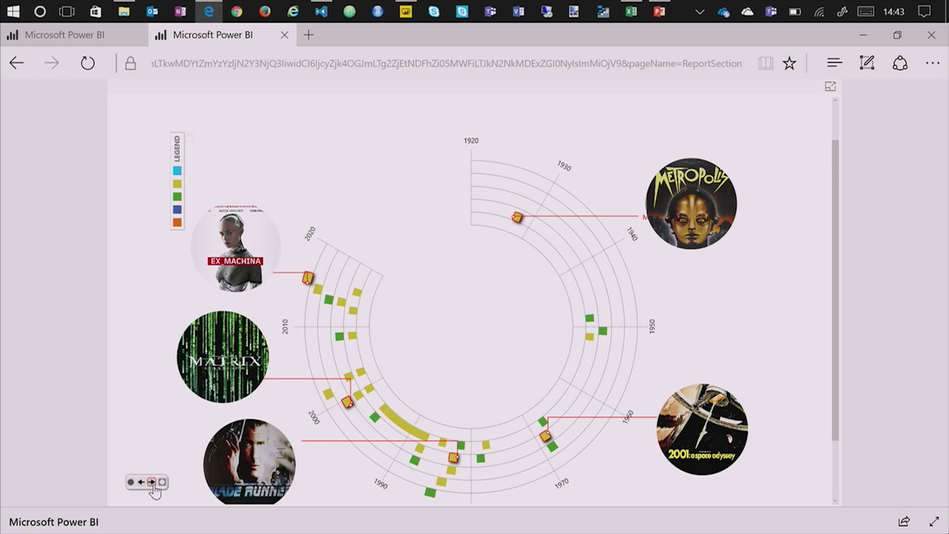
Step: Show the authoring controls and jump to the linear timeline scene comparing AI History with AI in Fiction
scroll(141, 329, down, 1)
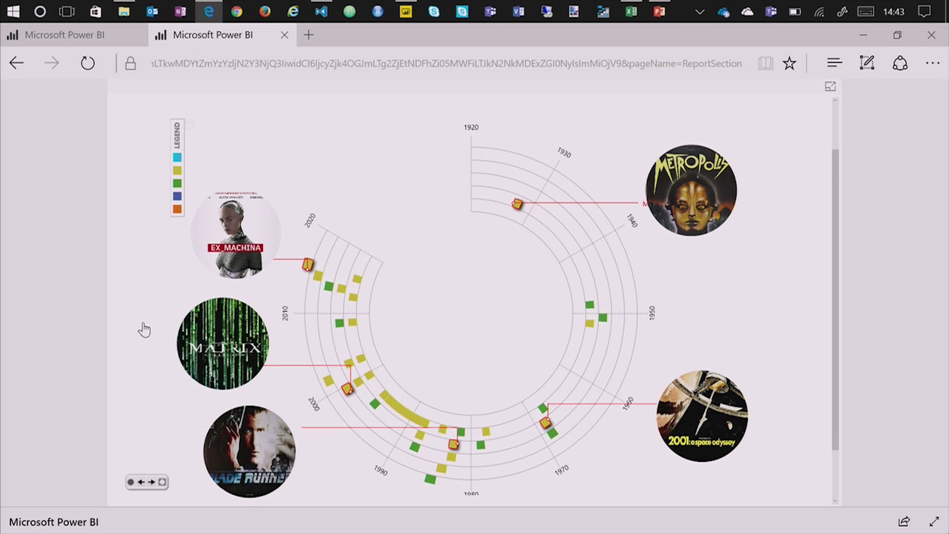
click(163, 482)
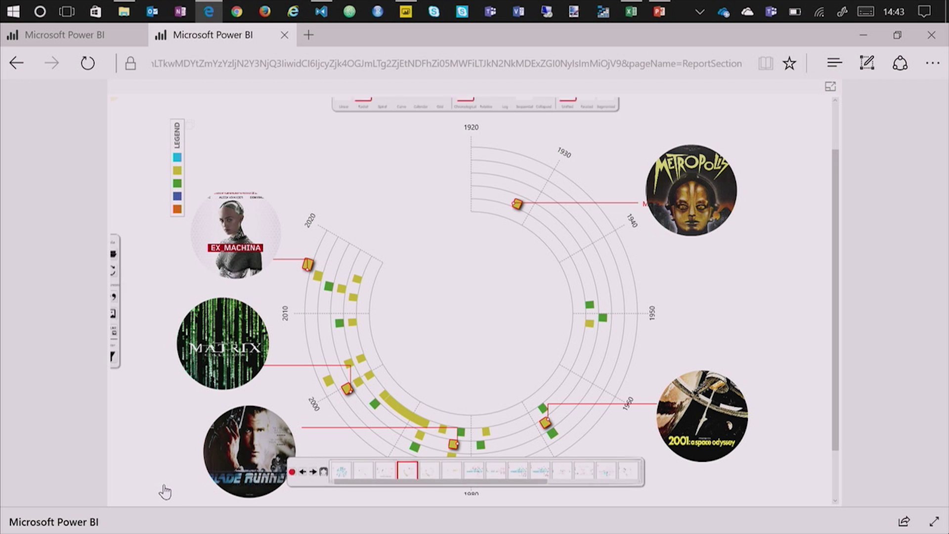
click(482, 474)
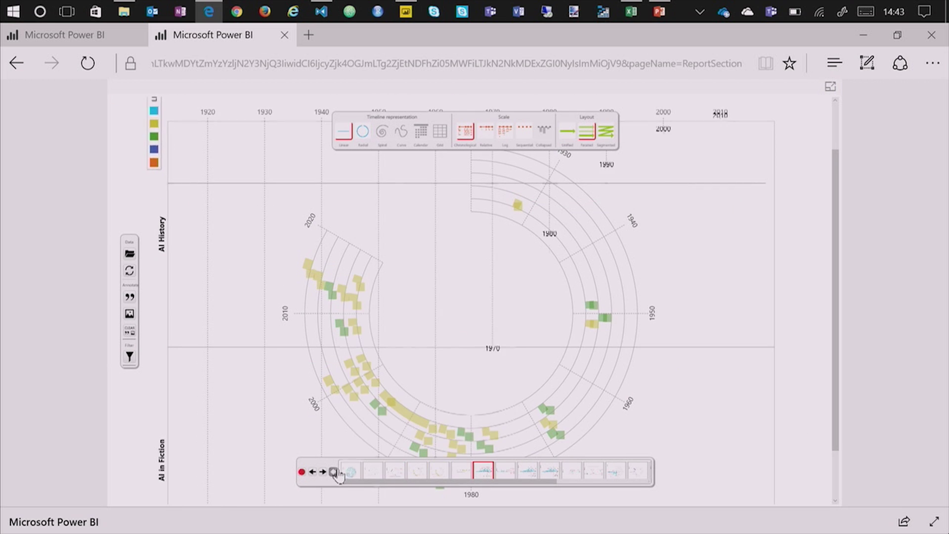
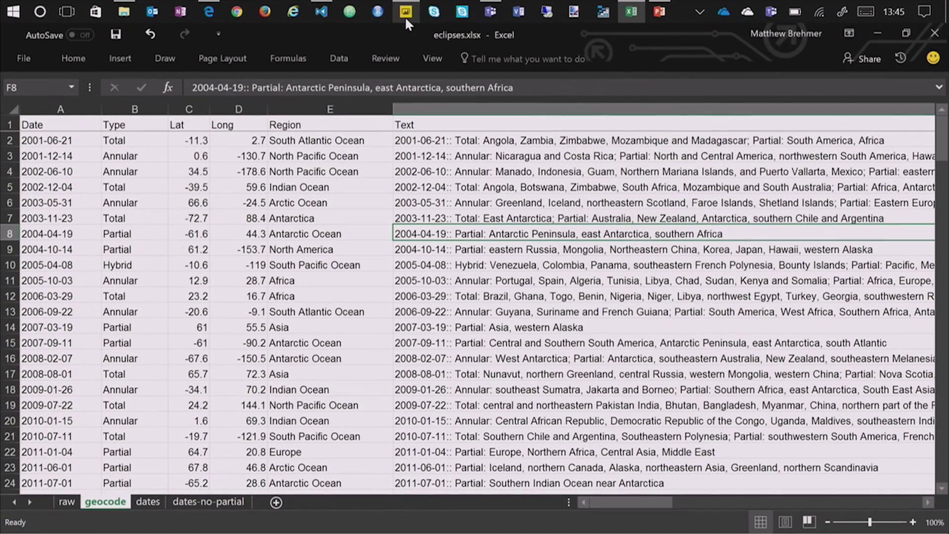
Step: Switch to Power BI Desktop and connect to the Excel workbook eclipses.xlsx as a data source
click(405, 16)
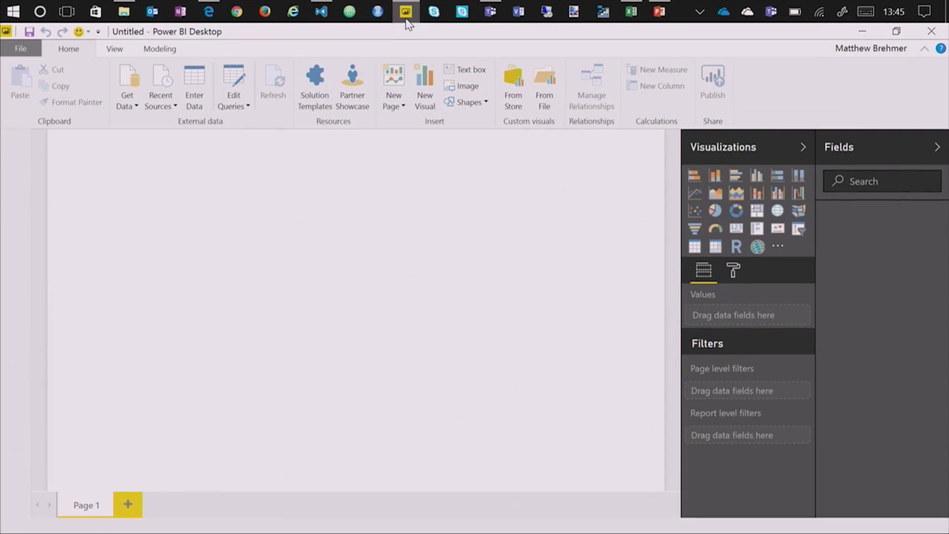
click(143, 84)
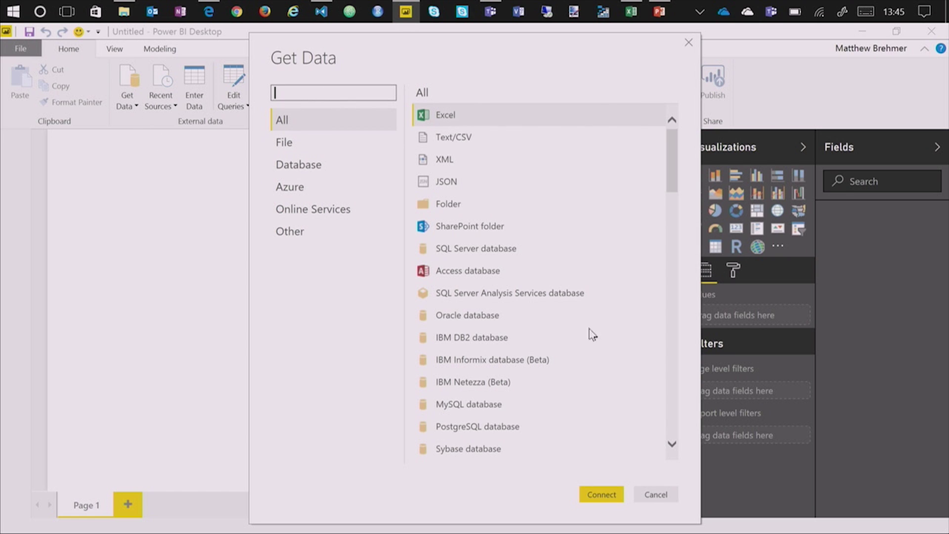
click(600, 494)
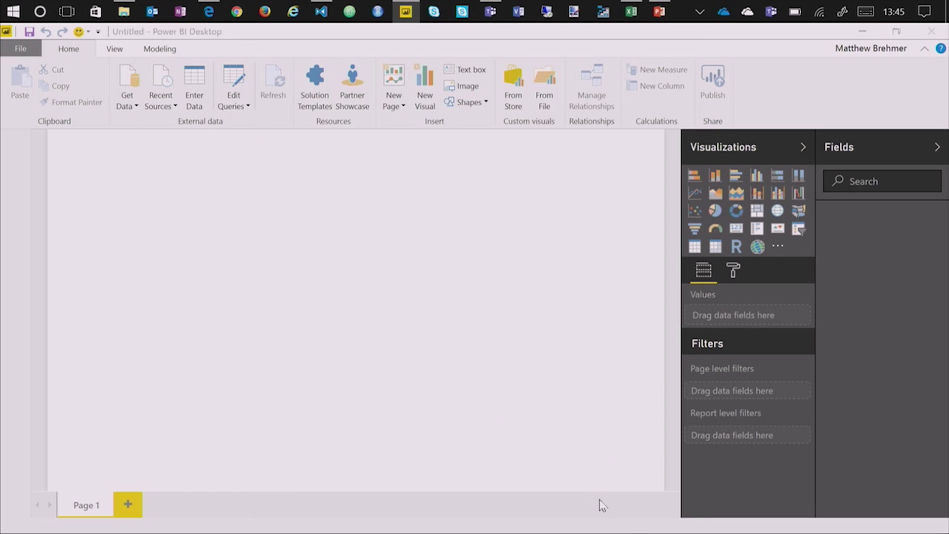
click(205, 127)
double_click(205, 127)
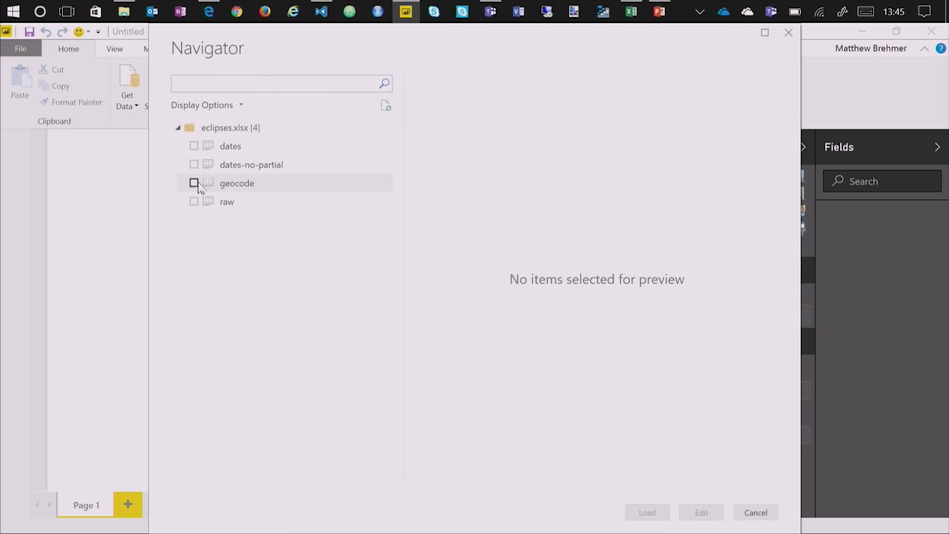
Step: Load the geocode sheet from the eclipses.xlsx workbook into the report
click(193, 184)
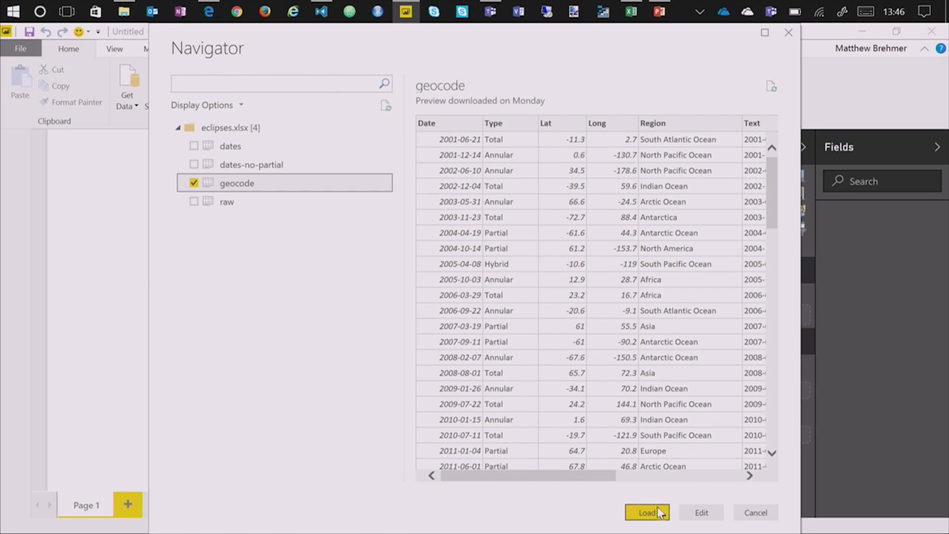
mouse_move(558, 478)
mouse_down()
mouse_move(593, 479)
mouse_move(555, 479)
mouse_up()
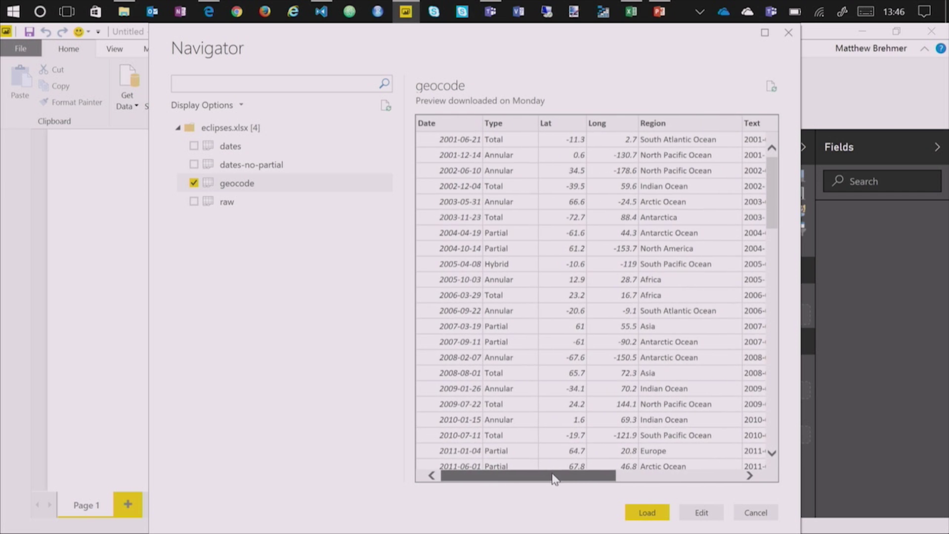
click(648, 509)
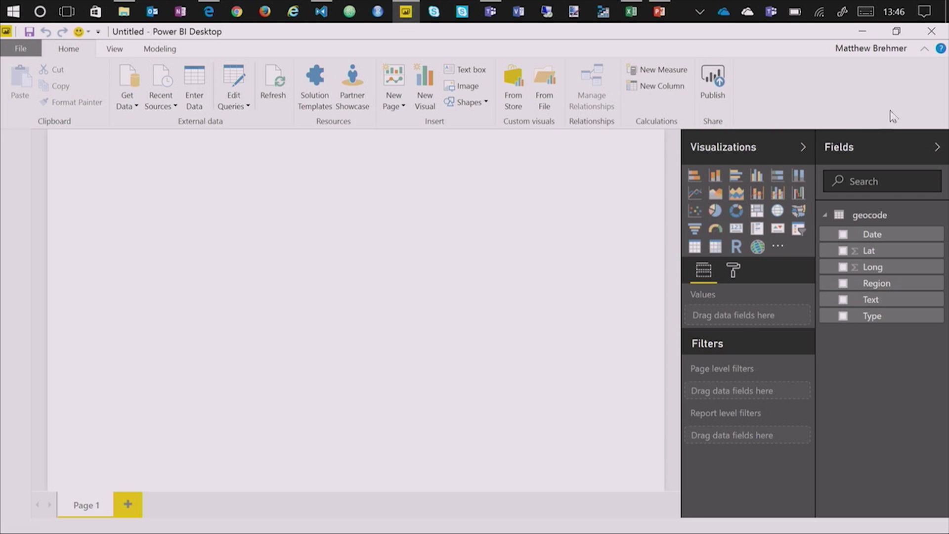
Step: Find the Timeline Storyteller custom visual in the store by searching for storyteller and import it into the report
click(778, 247)
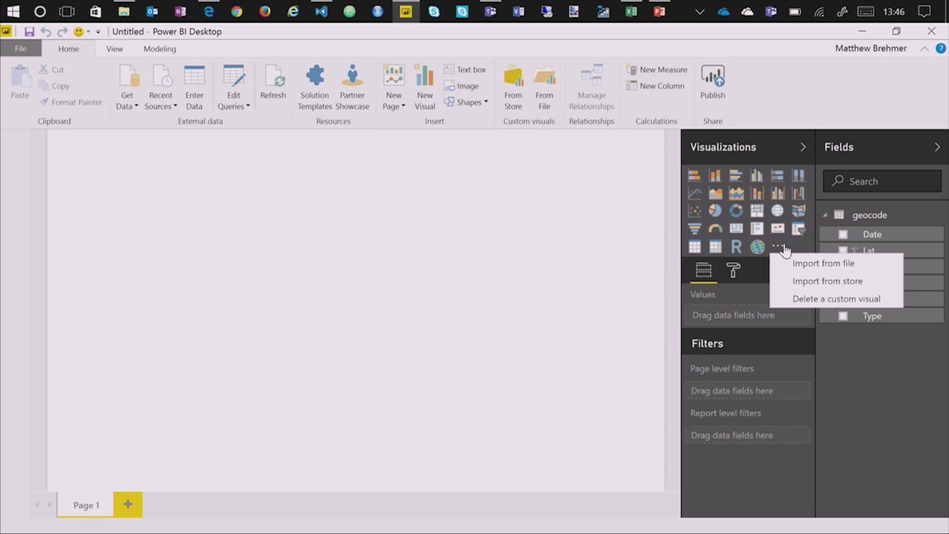
click(821, 282)
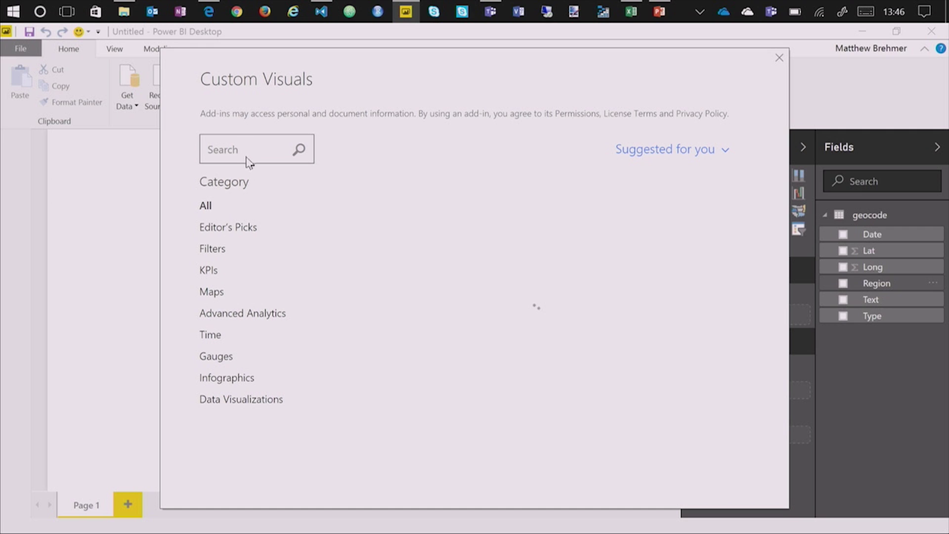
text(storyteller)
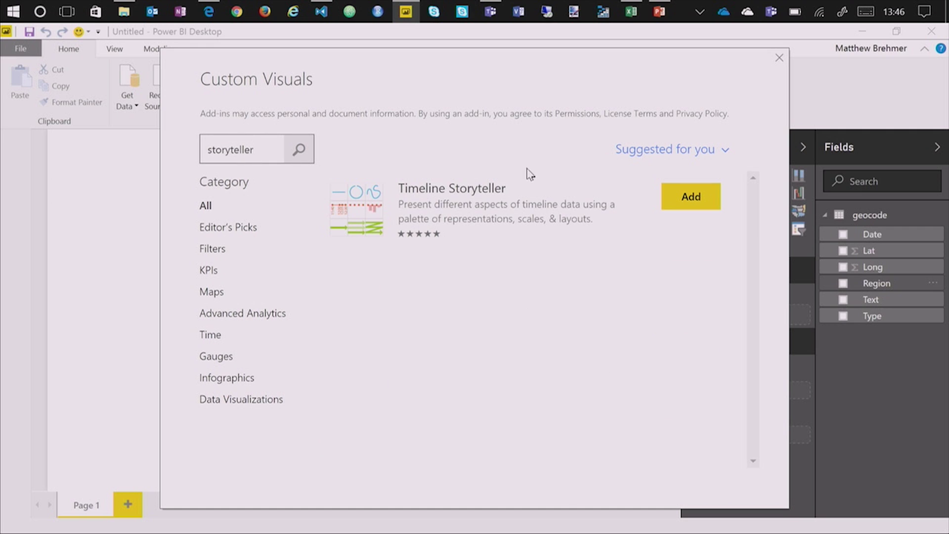
click(669, 201)
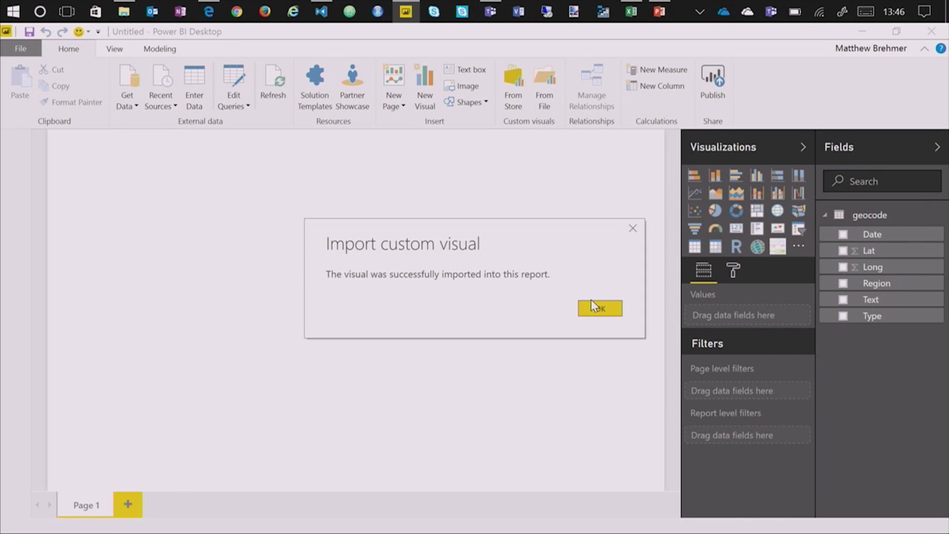
click(601, 309)
Step: Add a Timeline Storyteller visual that fills the whole report page and collapse the ribbon to gain space
click(775, 252)
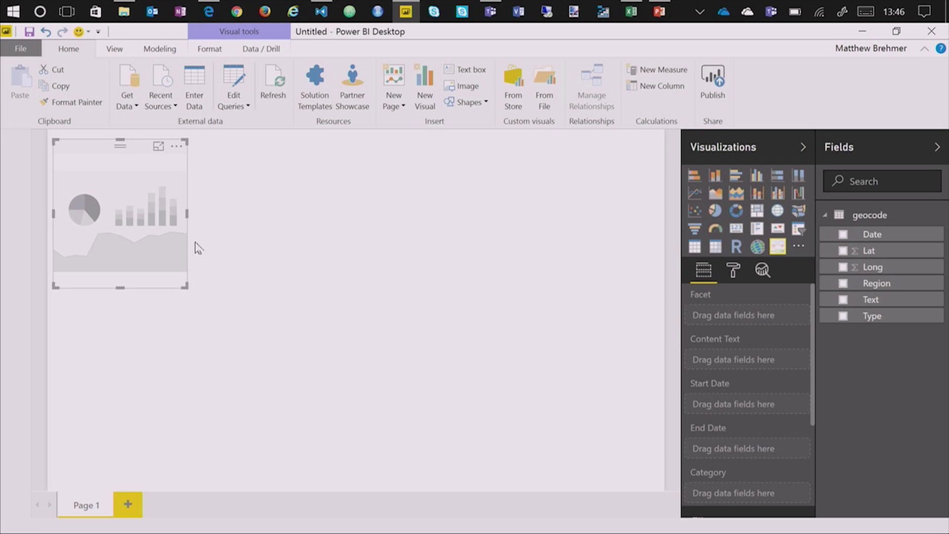
drag(121, 230, 115, 221)
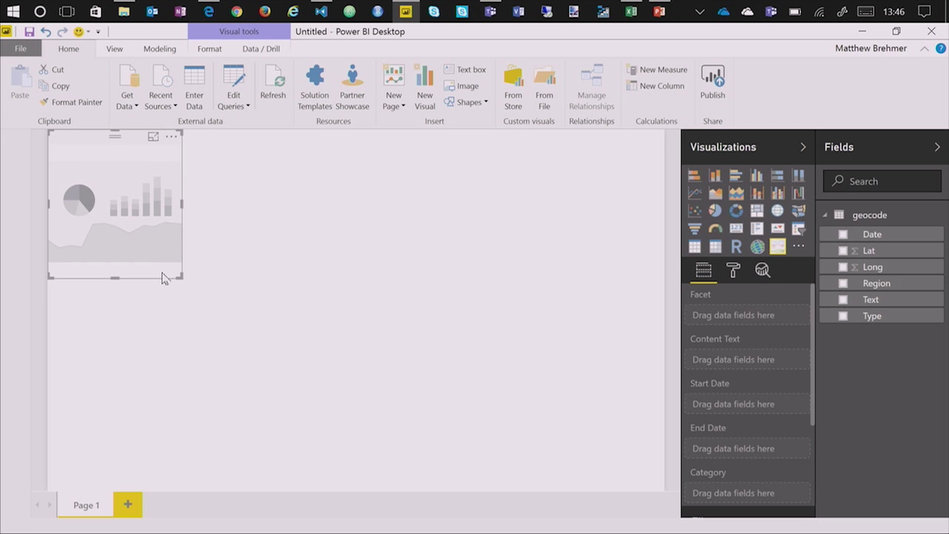
drag(180, 277, 713, 524)
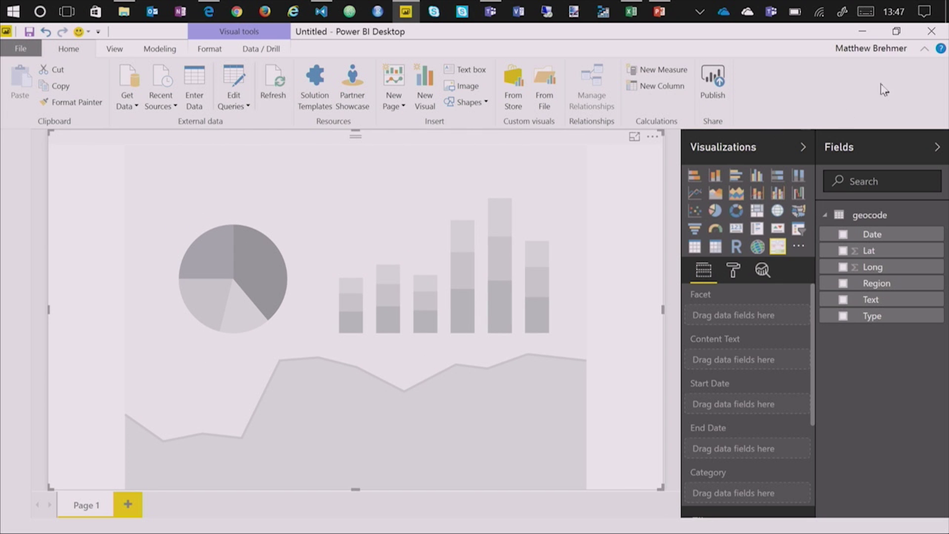
click(924, 48)
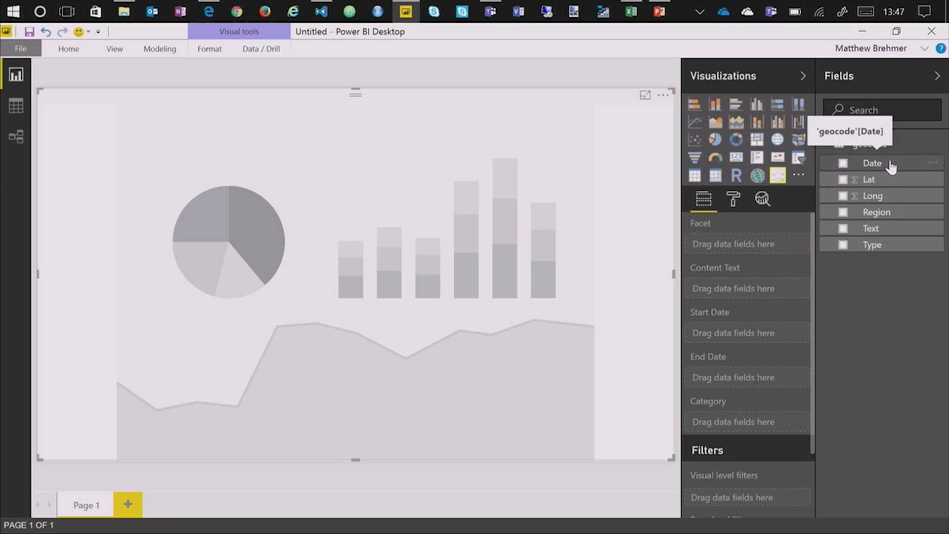
Step: Assign the Date field as the timeline's Start Date and the Type field as its Category
drag(885, 165, 730, 335)
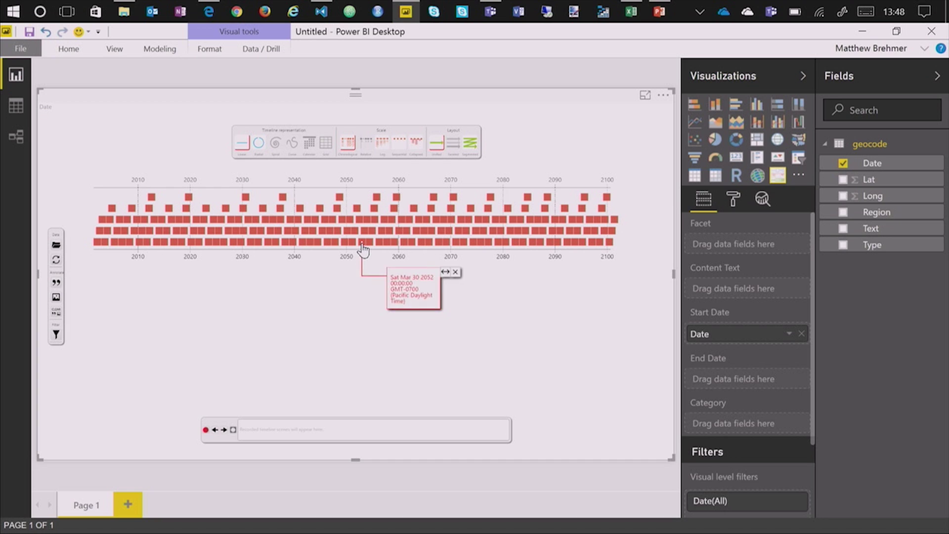
mouse_move(372, 247)
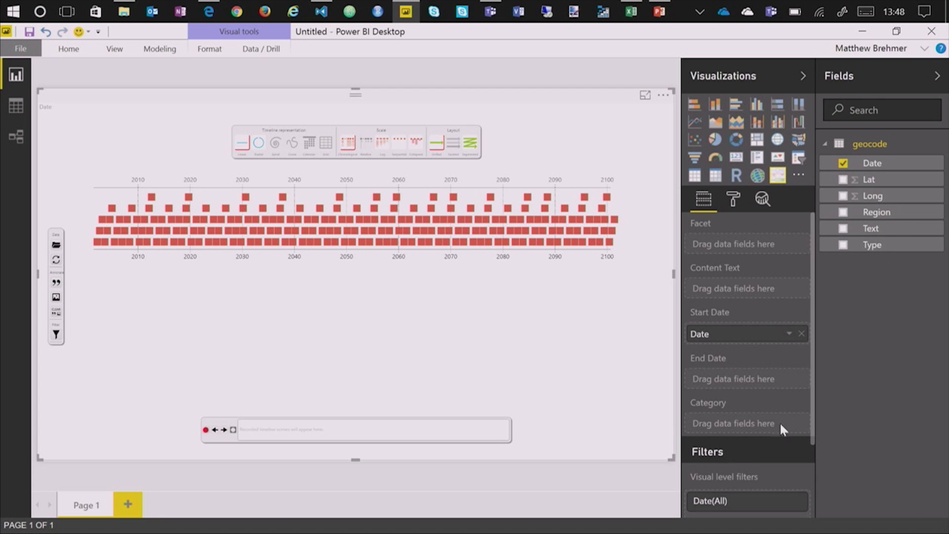
drag(871, 247, 726, 423)
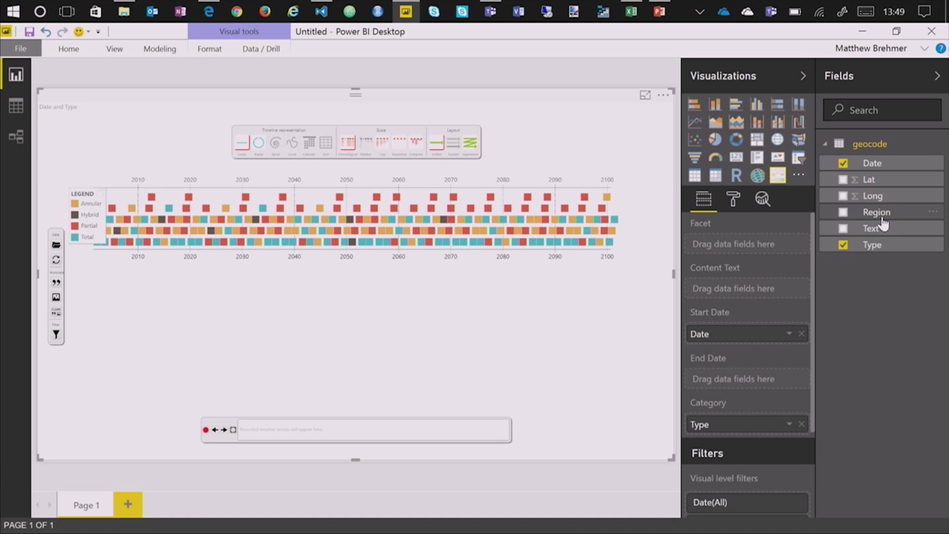
Step: Facet the timeline by Region with the faceted layout and move the legend off the data, beside the Antarctica row
drag(880, 219, 740, 249)
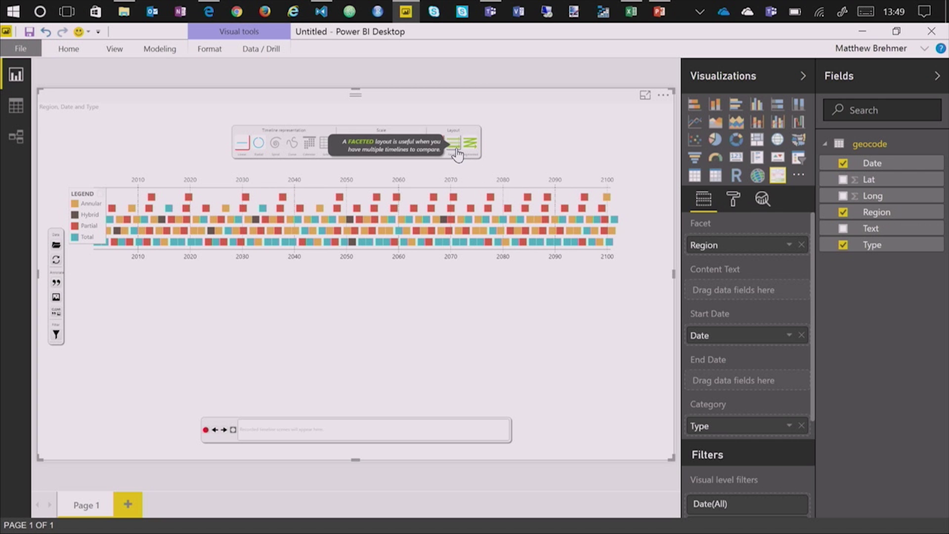
click(456, 149)
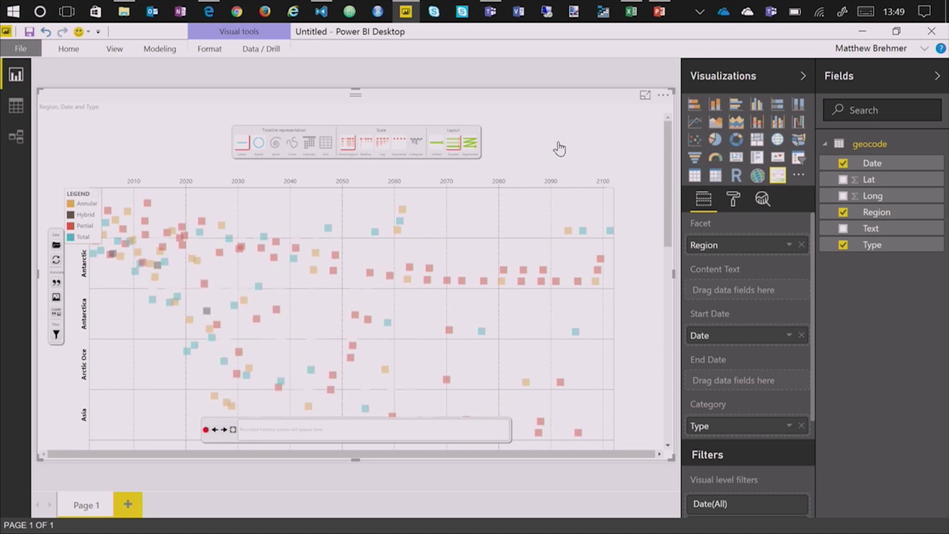
drag(75, 191, 597, 308)
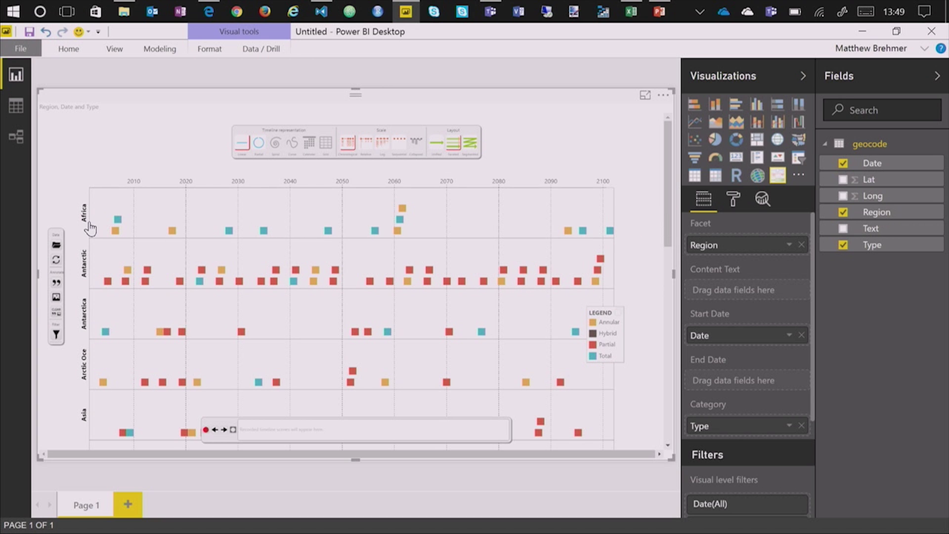
Step: Look through the eclipses of every region in the faceted timeline, from Africa down to the South Pacific
scroll(90, 228, down, 3)
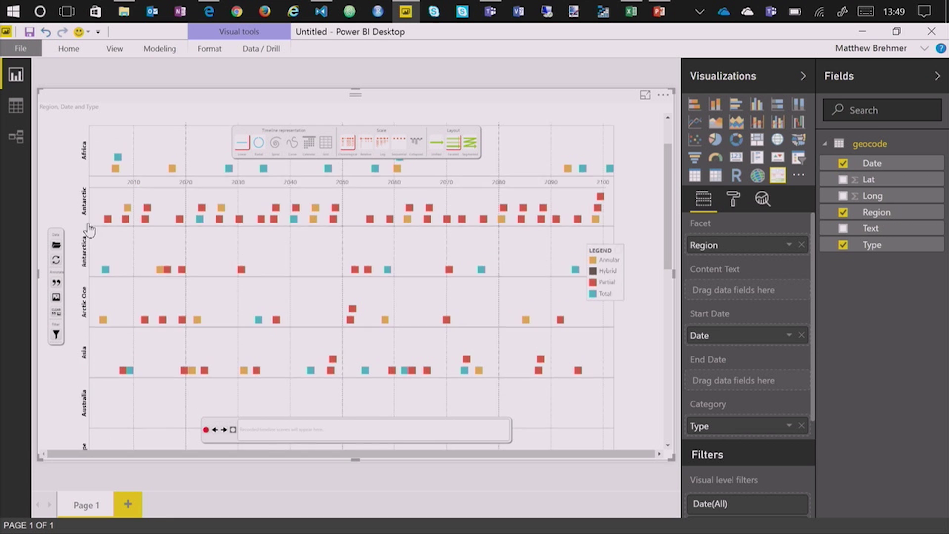
scroll(84, 188, up, 3)
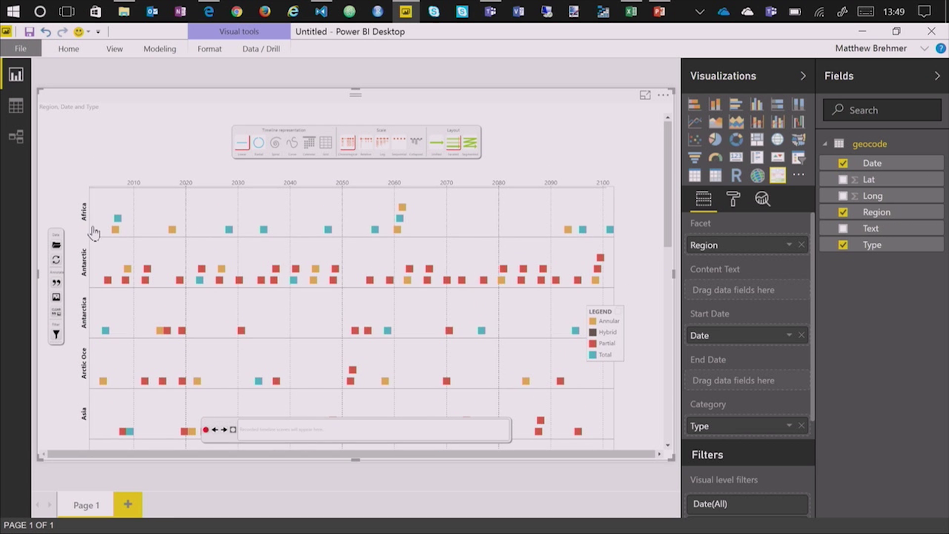
scroll(139, 252, down, 6)
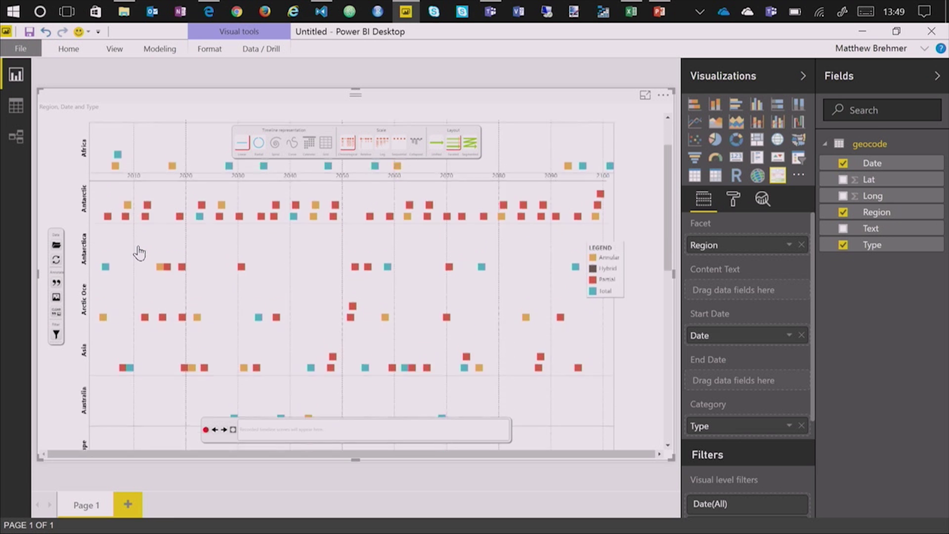
scroll(139, 252, down, 15)
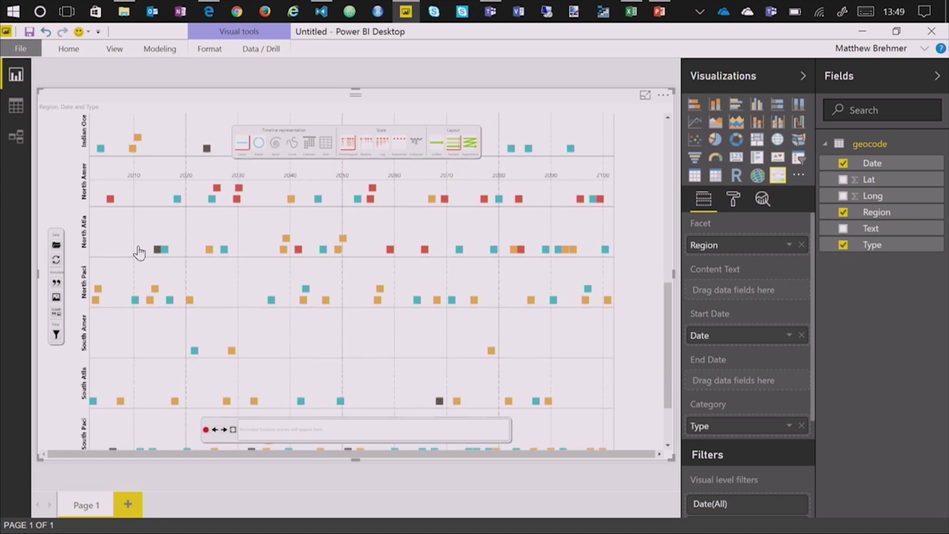
scroll(139, 252, up, 20)
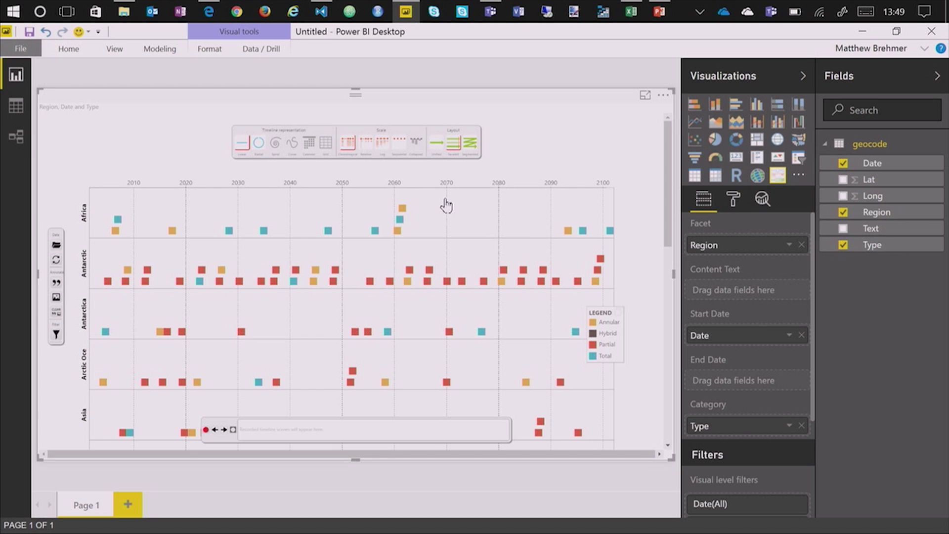
mouse_move(403, 210)
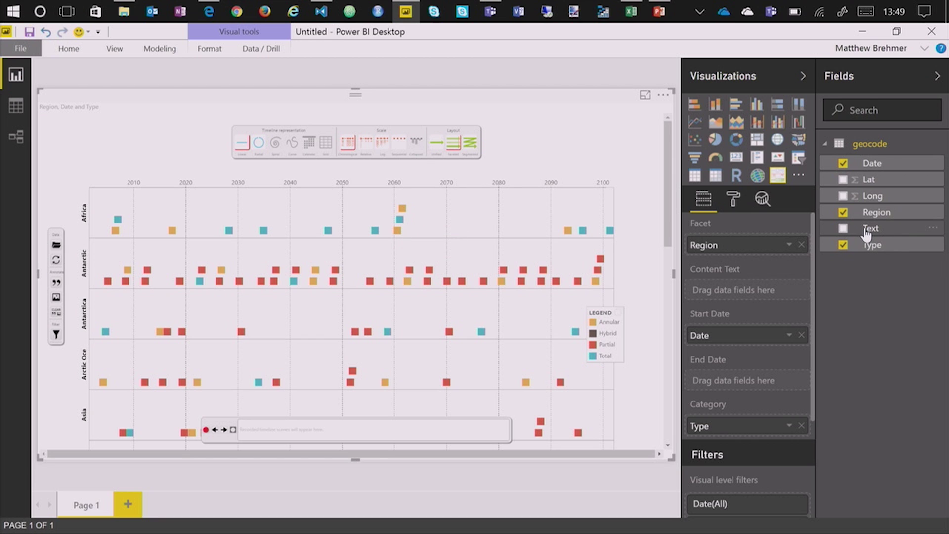
Step: Assign the Text field as the timeline's Content Text and check the description of an event near 2053
drag(866, 233, 727, 295)
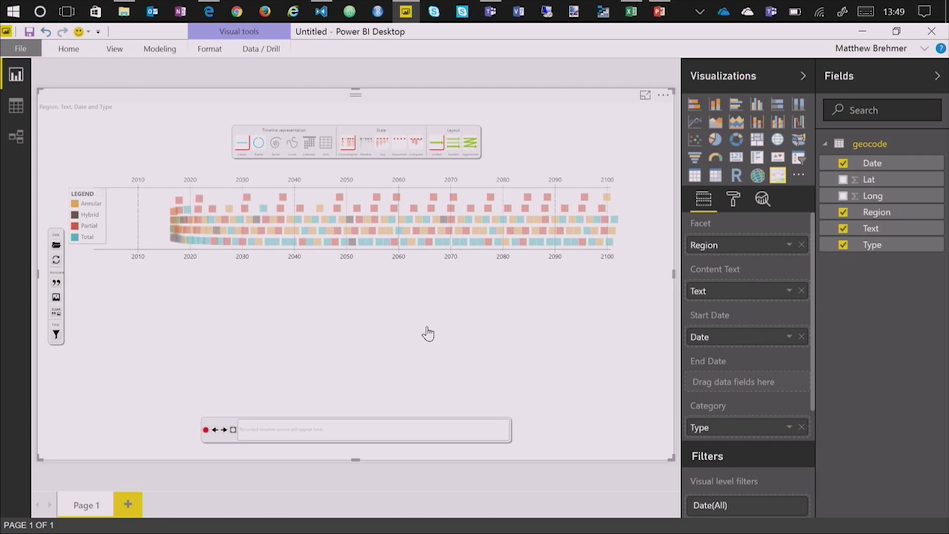
mouse_move(369, 244)
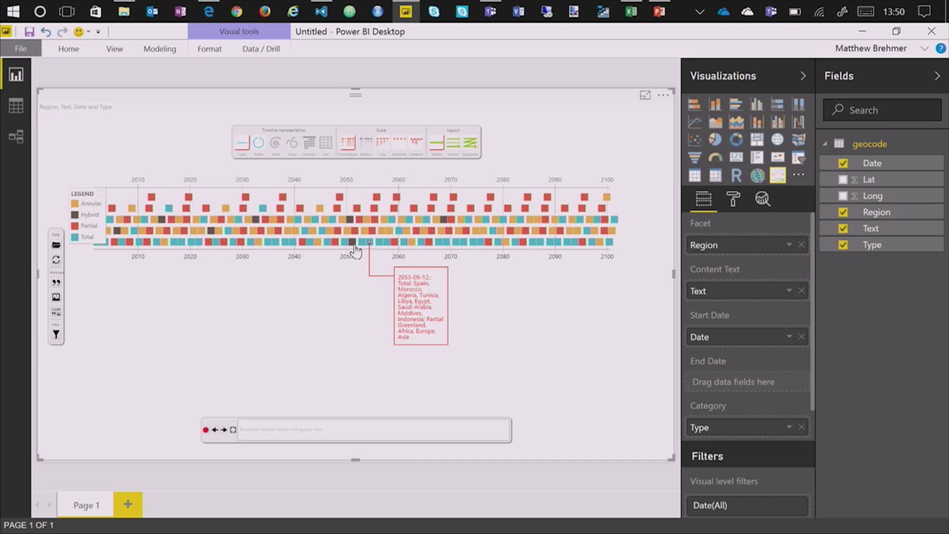
mouse_move(330, 245)
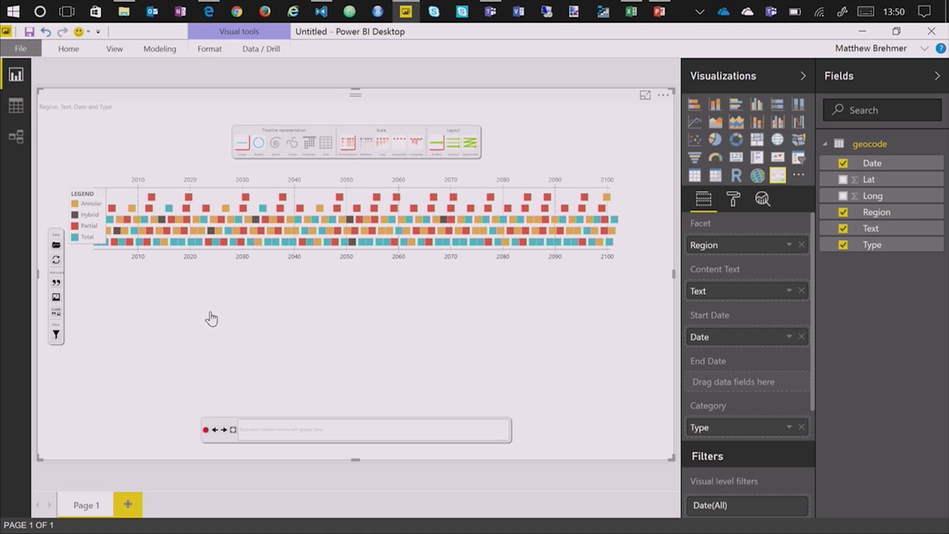
Step: Recolour the legend's Total category black and its Hybrid category bright blue
click(75, 239)
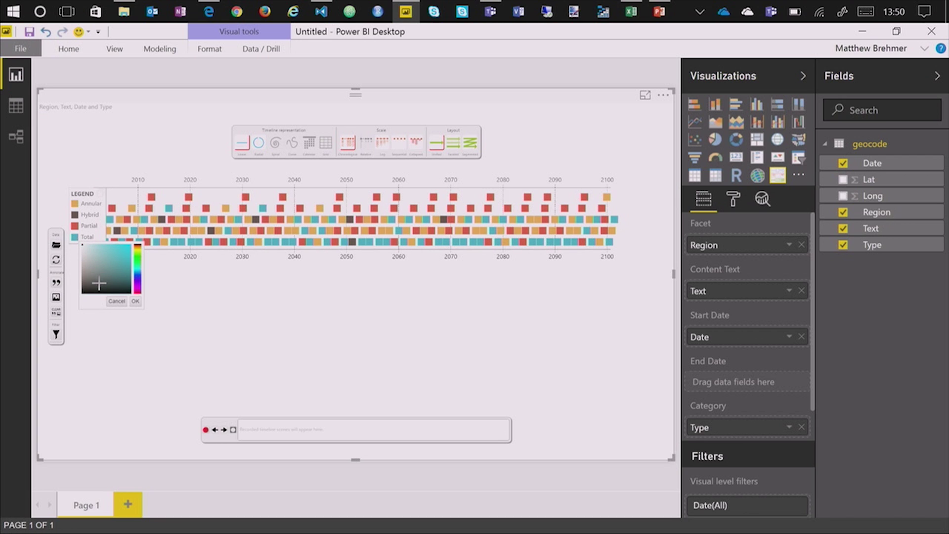
click(135, 301)
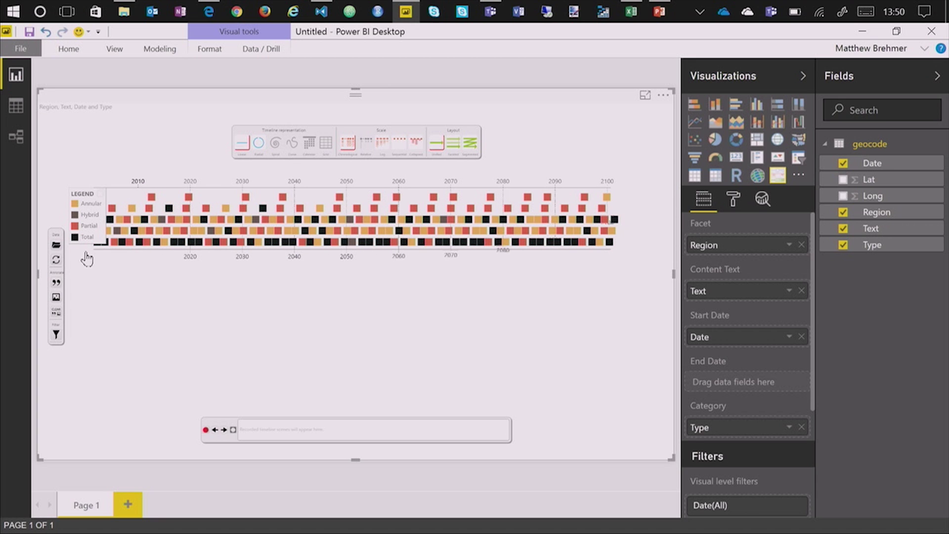
click(75, 215)
click(137, 246)
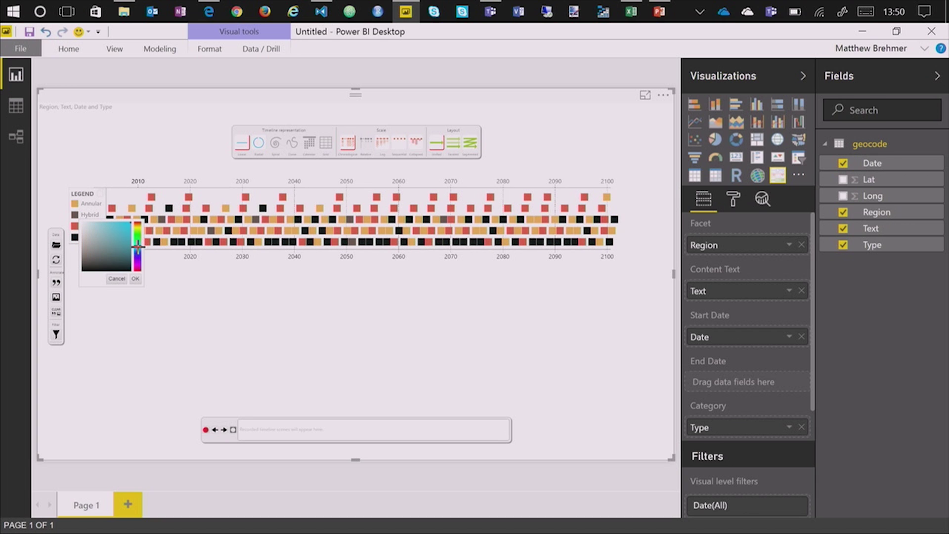
click(135, 279)
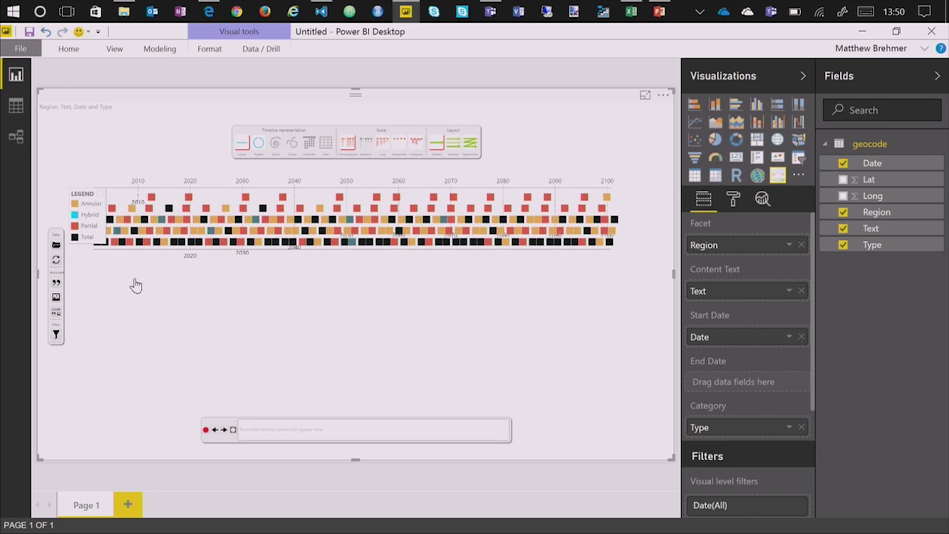
click(74, 216)
click(137, 254)
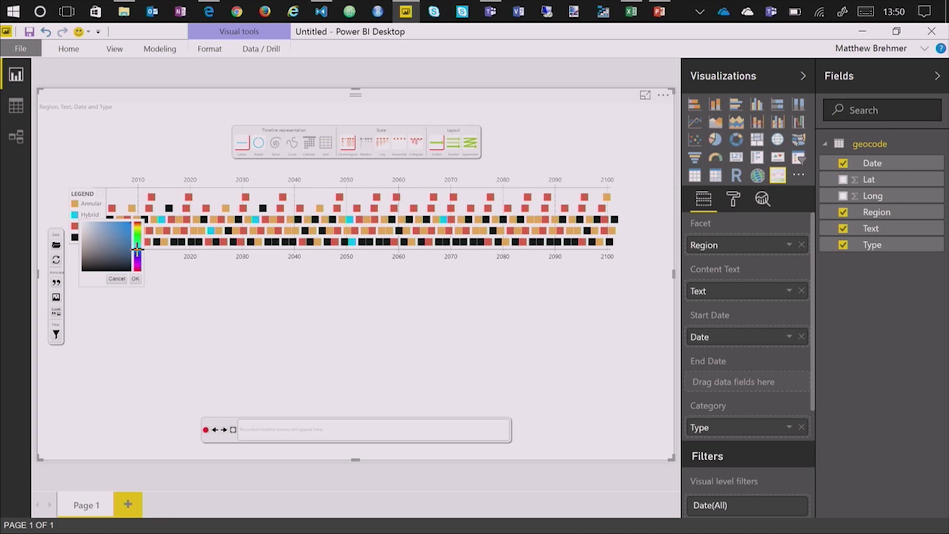
click(135, 279)
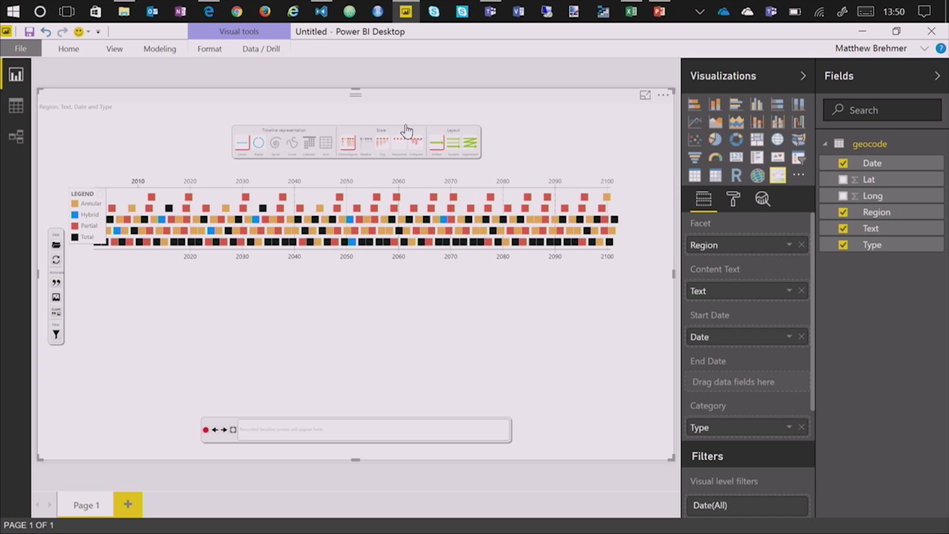
Step: Show the timeline as a spiral with a sequential scale and place the legend just right of the spiral
click(402, 148)
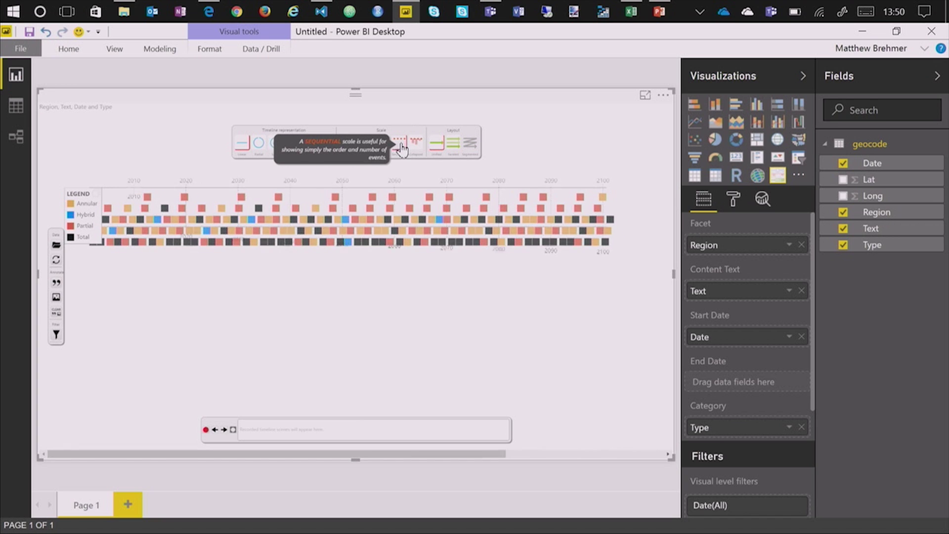
click(276, 145)
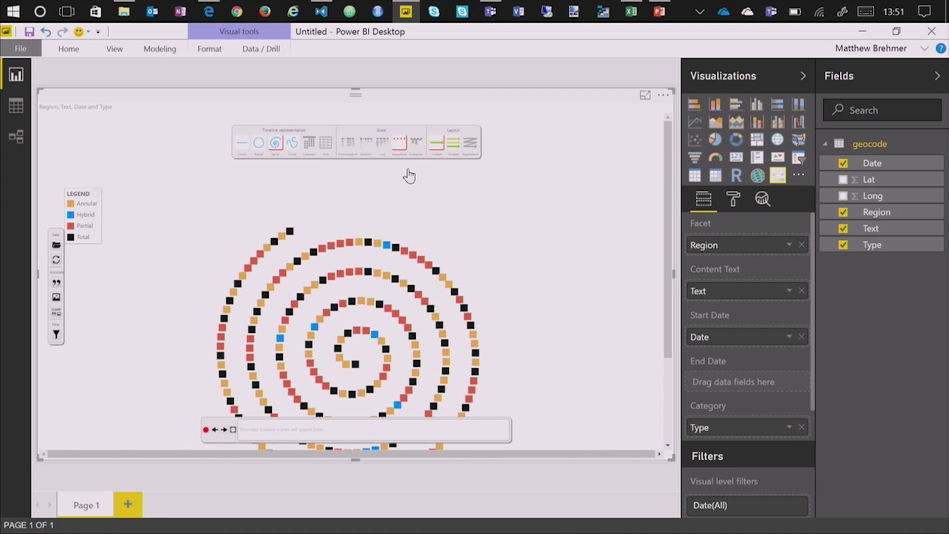
scroll(411, 174, down, 2)
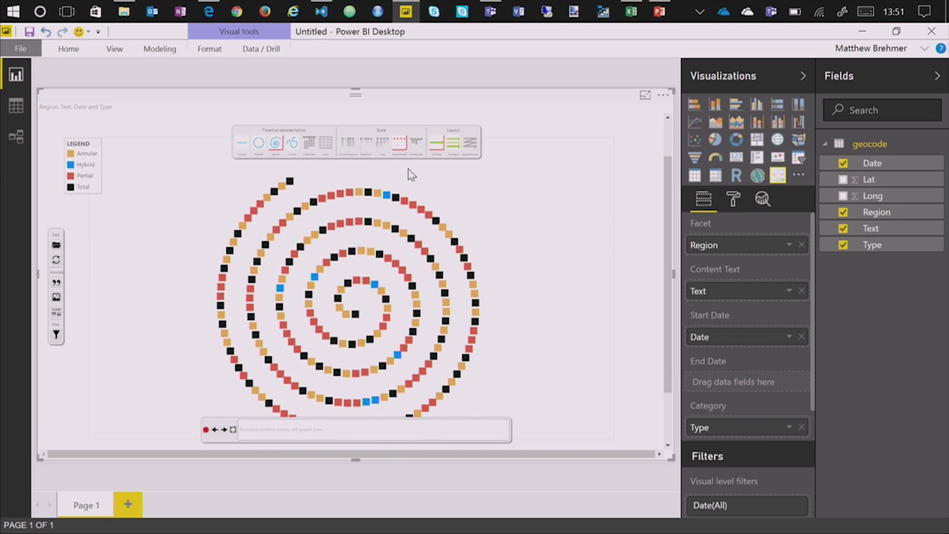
scroll(411, 175, down, 1)
drag(91, 126, 518, 256)
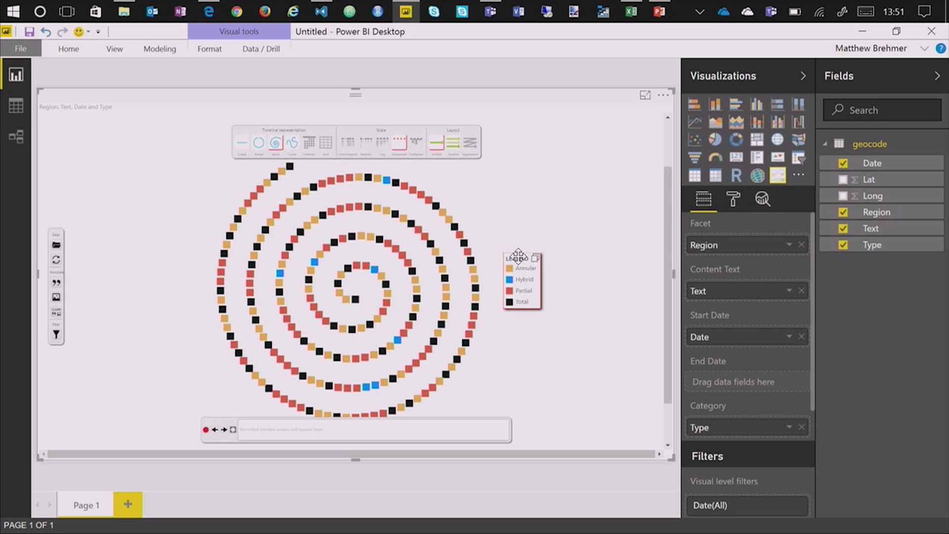
drag(518, 256, 518, 257)
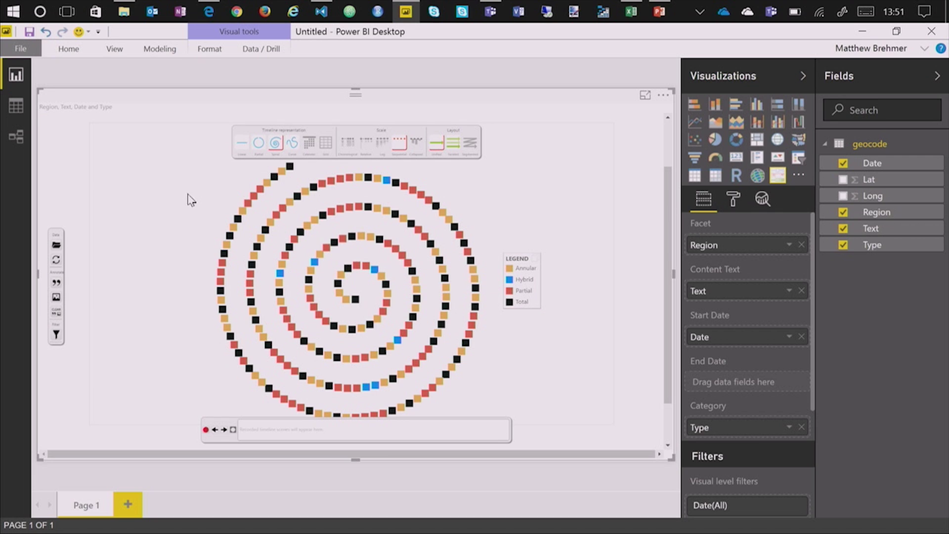
Step: Start a new caption, switch to eclipse-story-captions.txt in Visual Studio Code and copy its first line about 224 solar eclipses
click(55, 283)
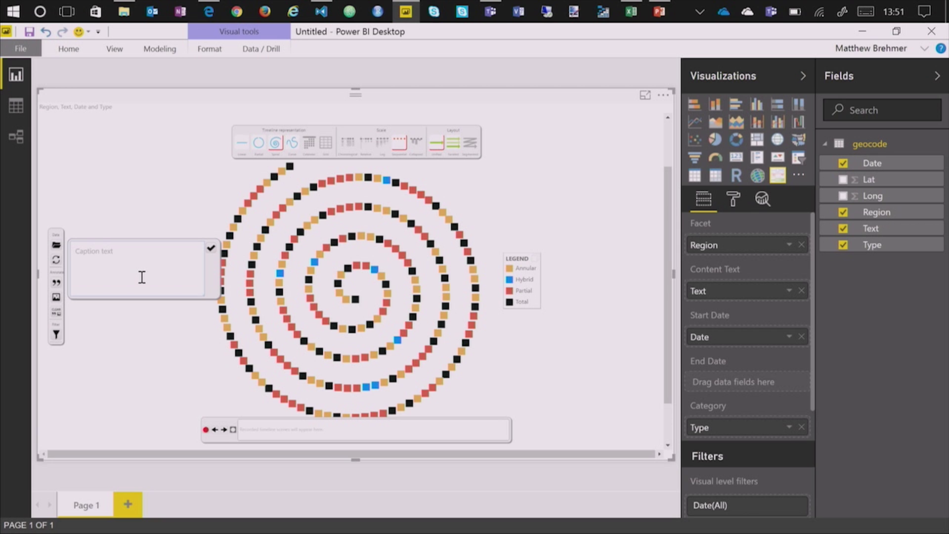
key(alt+Tab)
key(alt+Tab)
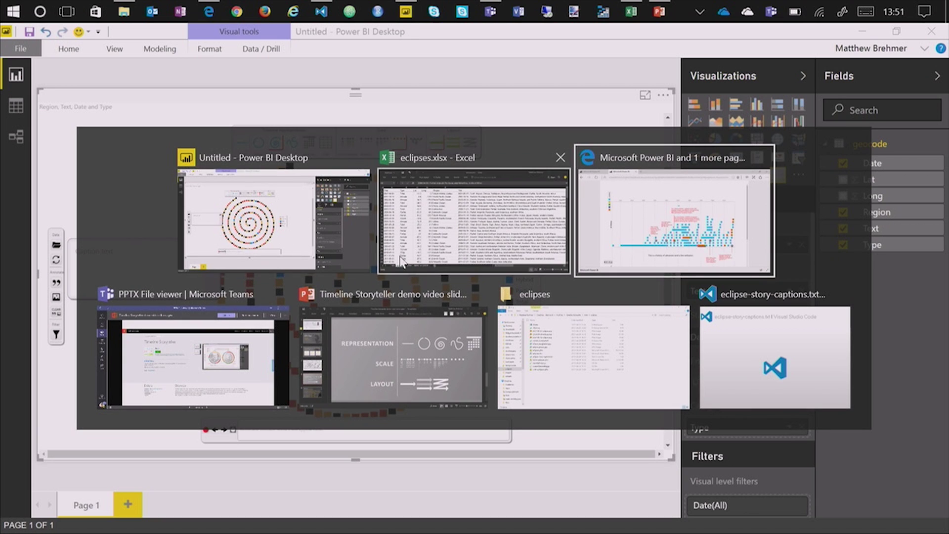
click(745, 372)
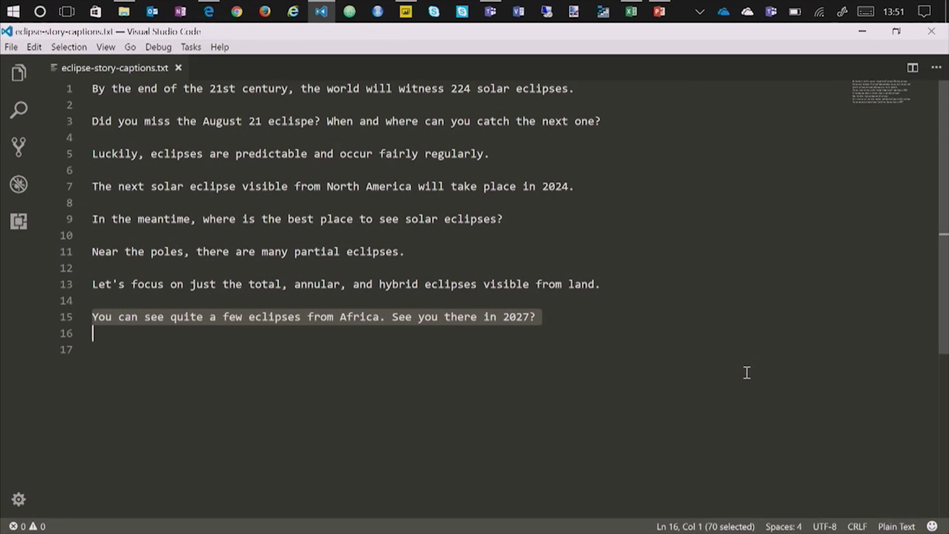
click(307, 89)
key(ctrl+a)
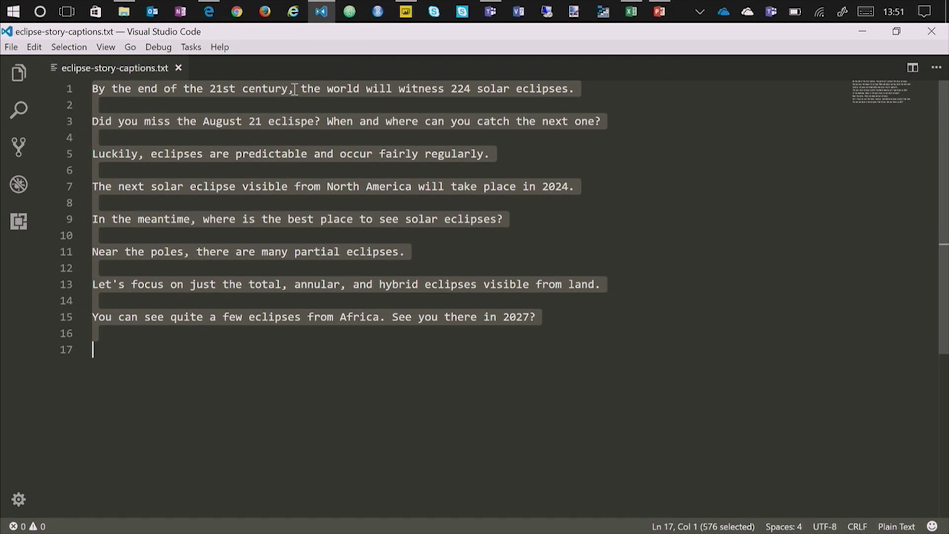
click(294, 90)
key(ctrl+Left)
key(ctrl+Left)
key(ctrl+Left)
key(ctrl+Left)
key(ctrl+Left)
key(ctrl+Left)
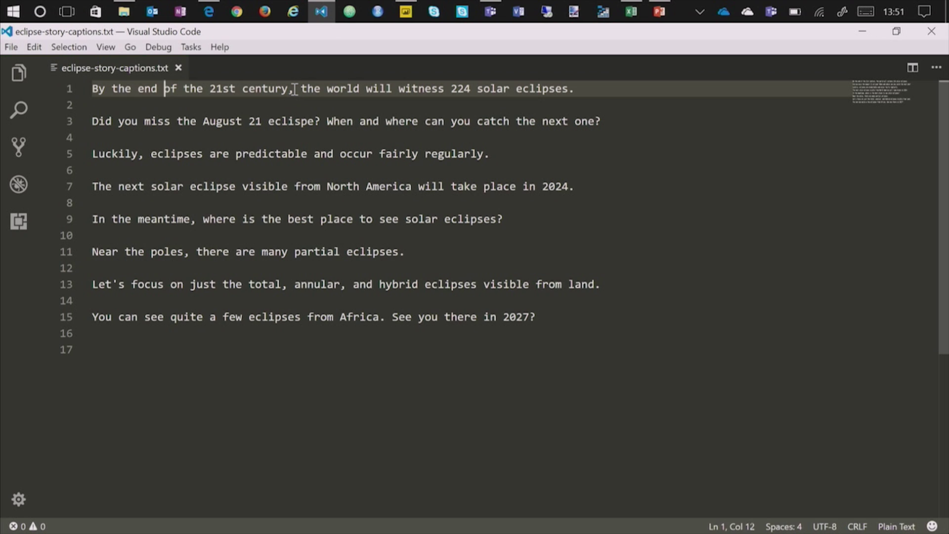
key(shift+End)
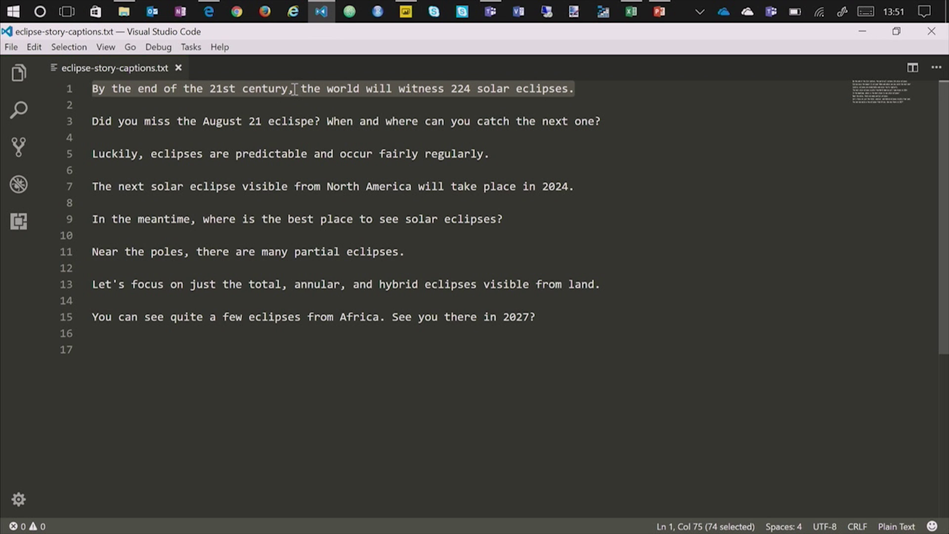
key(ctrl+c)
Step: Back in Power BI Desktop, add the copied text as a caption, place it at the spiral's upper left and widen it slightly
key(alt+Tab)
click(161, 282)
key(ctrl+v)
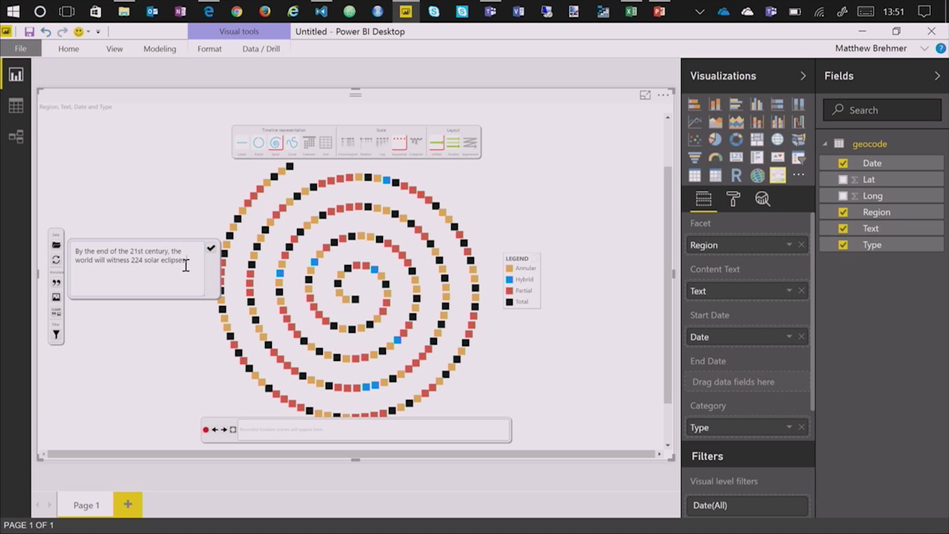
click(212, 248)
mouse_move(393, 198)
mouse_down()
mouse_move(223, 206)
mouse_move(144, 197)
mouse_move(154, 196)
mouse_up()
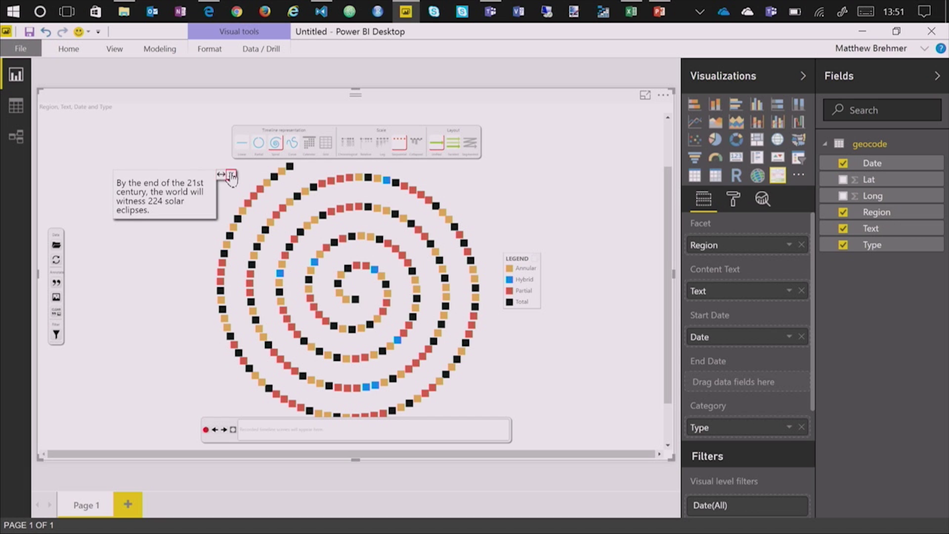
mouse_move(221, 175)
mouse_down()
mouse_move(257, 175)
mouse_move(234, 175)
mouse_up()
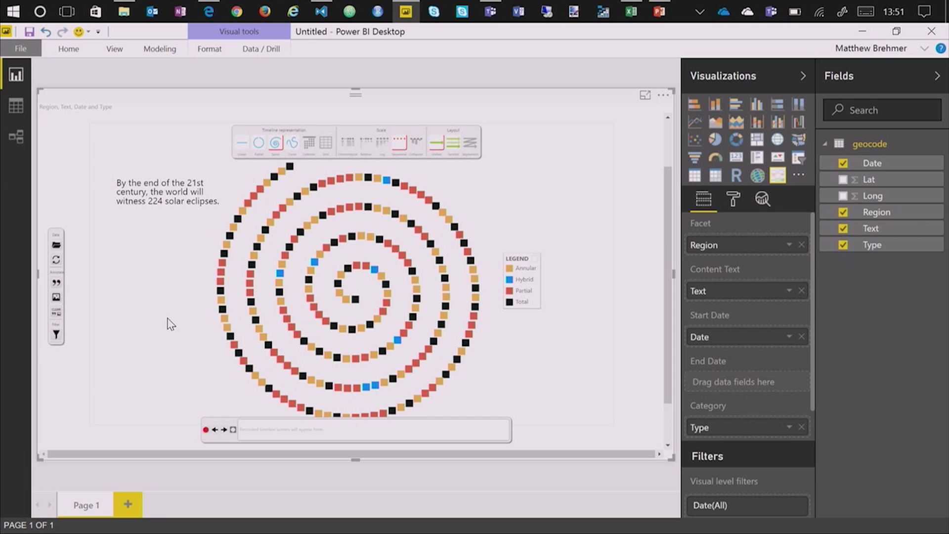
Step: Record the captioned spiral as the story's first scene, preview its thumbnail and open the scene
click(205, 430)
mouse_move(248, 431)
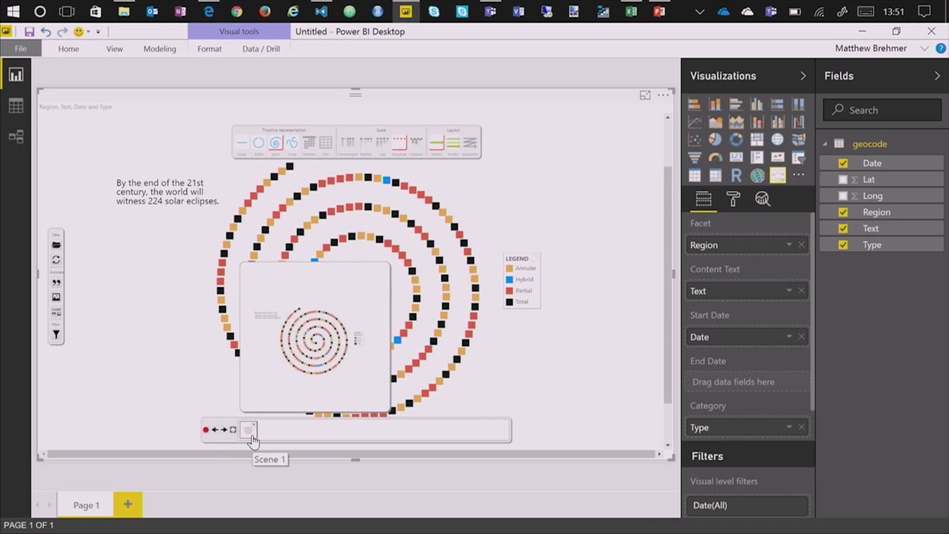
click(249, 433)
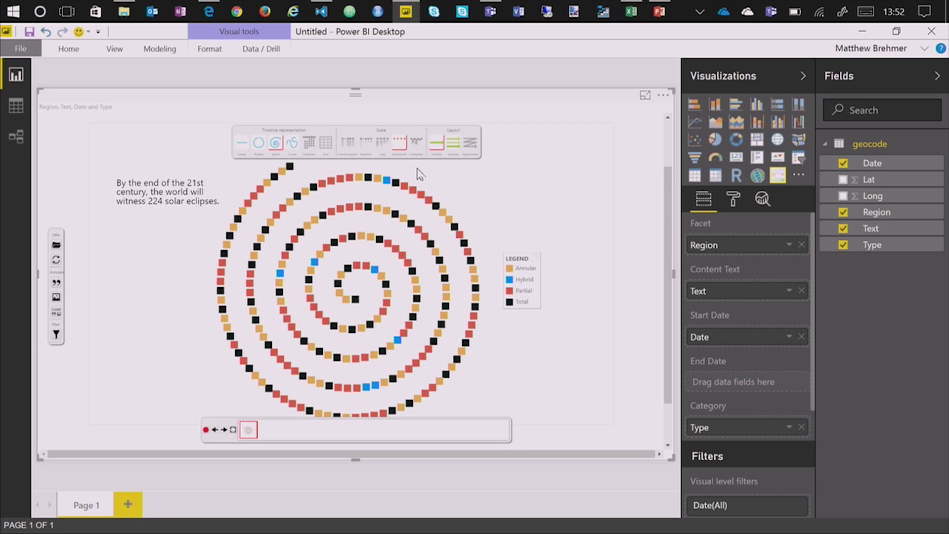
Step: Change the timeline to radial with a chronological scale and annotate the 2017-08-21 total eclipse, placing its note outside the ring above the legend
click(262, 145)
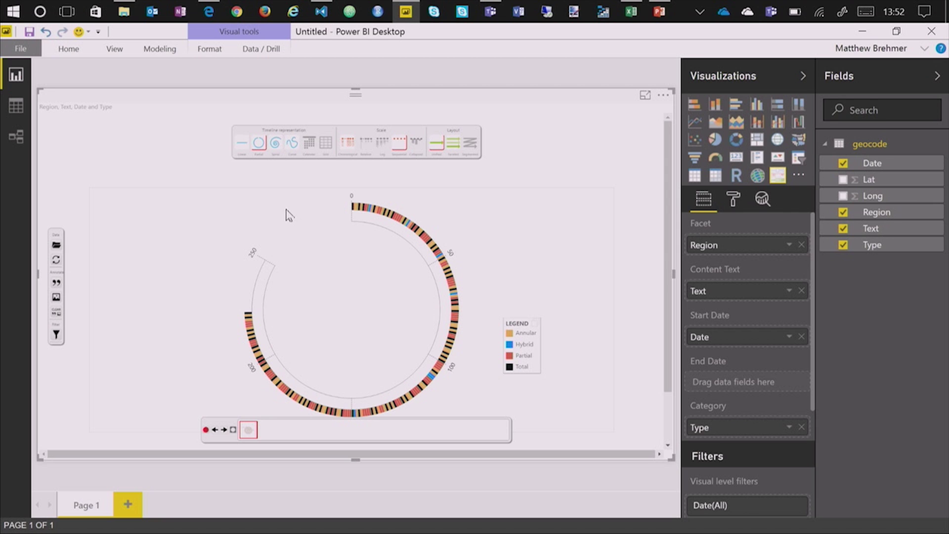
click(349, 146)
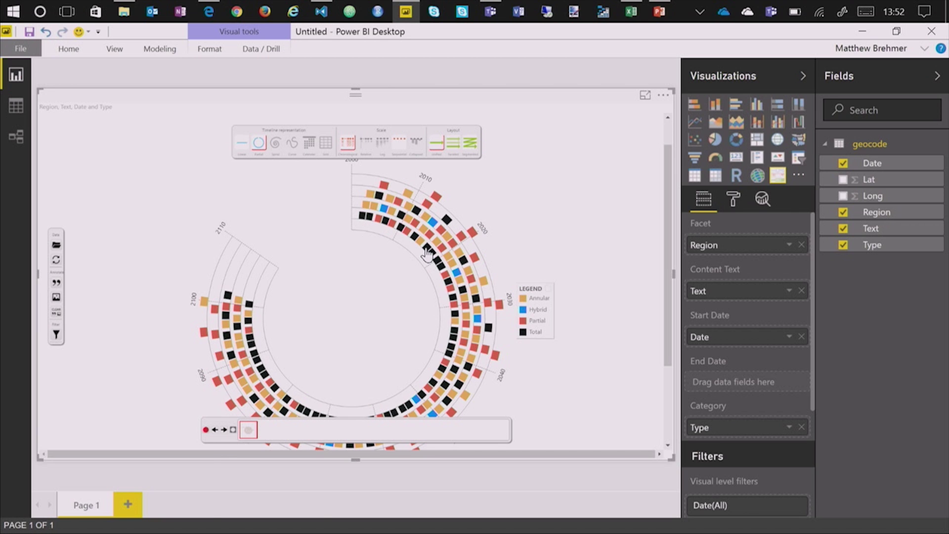
mouse_move(431, 257)
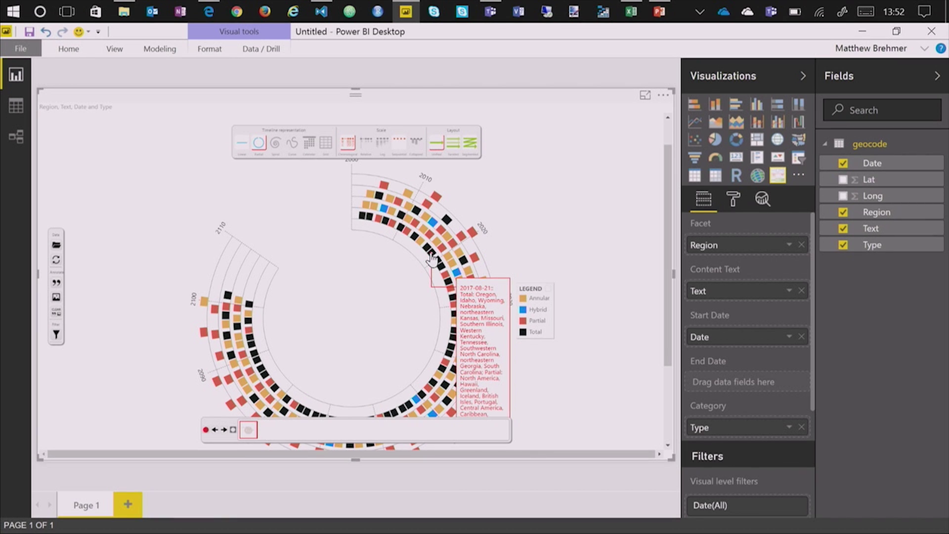
click(431, 254)
mouse_move(484, 301)
mouse_down()
mouse_move(522, 218)
mouse_move(609, 195)
mouse_up()
mouse_move(545, 225)
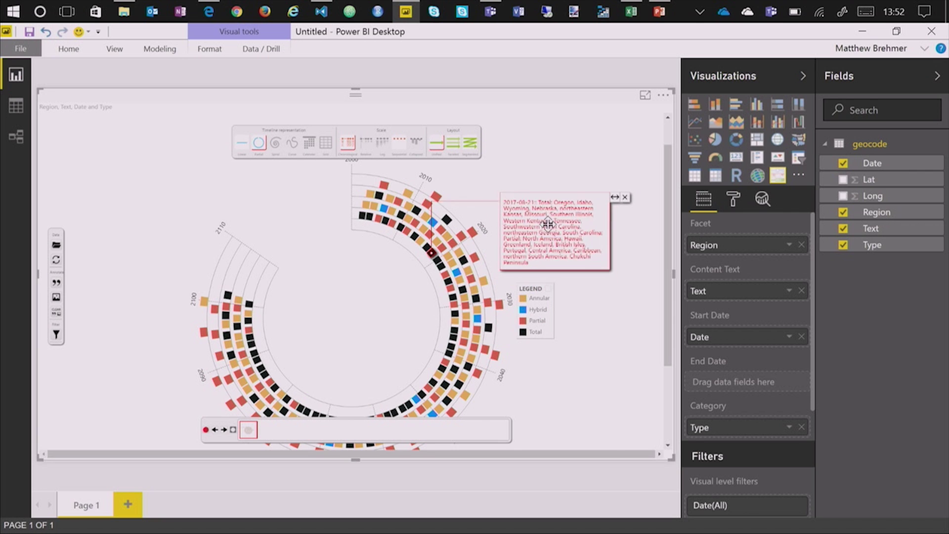
drag(548, 224, 544, 225)
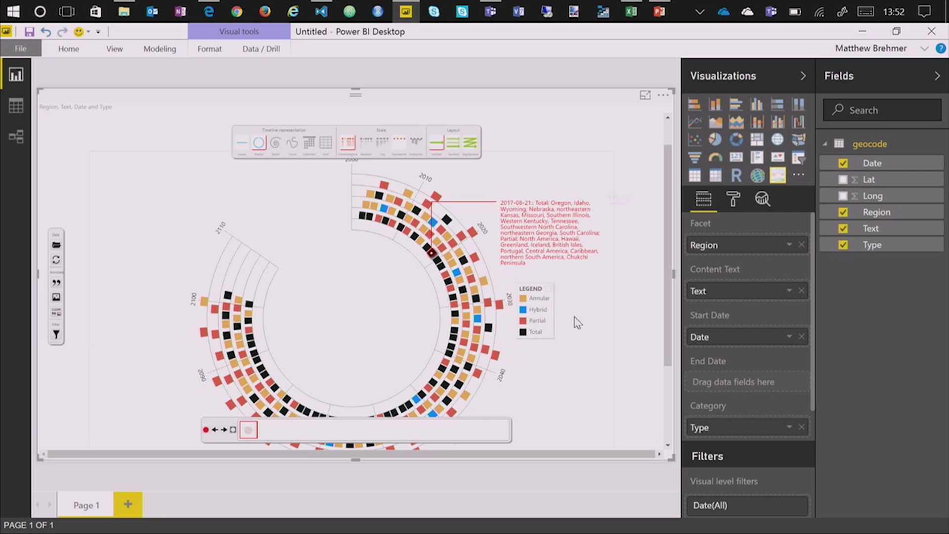
Step: Insert the image eclipse_phases.jpg from the computer and shrink it to fit centred inside the radial timeline
click(57, 298)
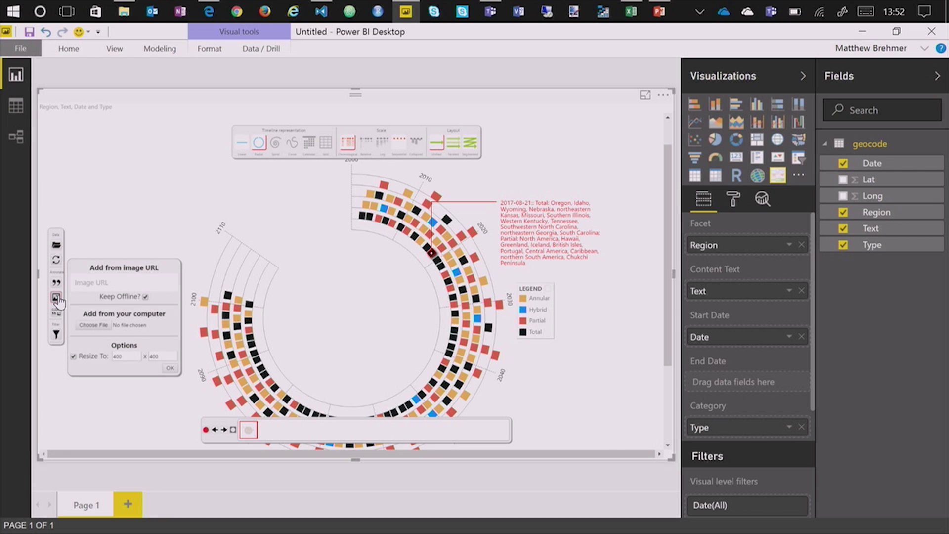
click(101, 325)
click(321, 129)
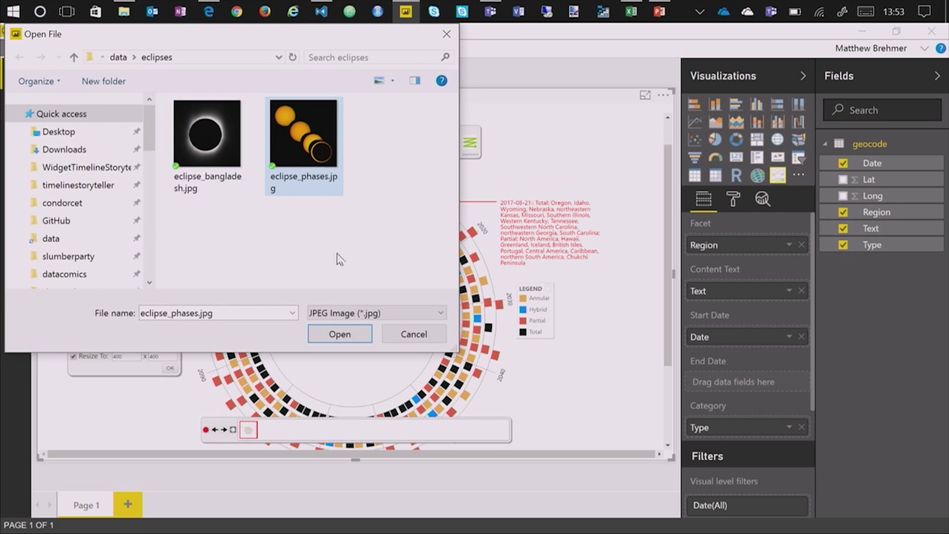
click(374, 314)
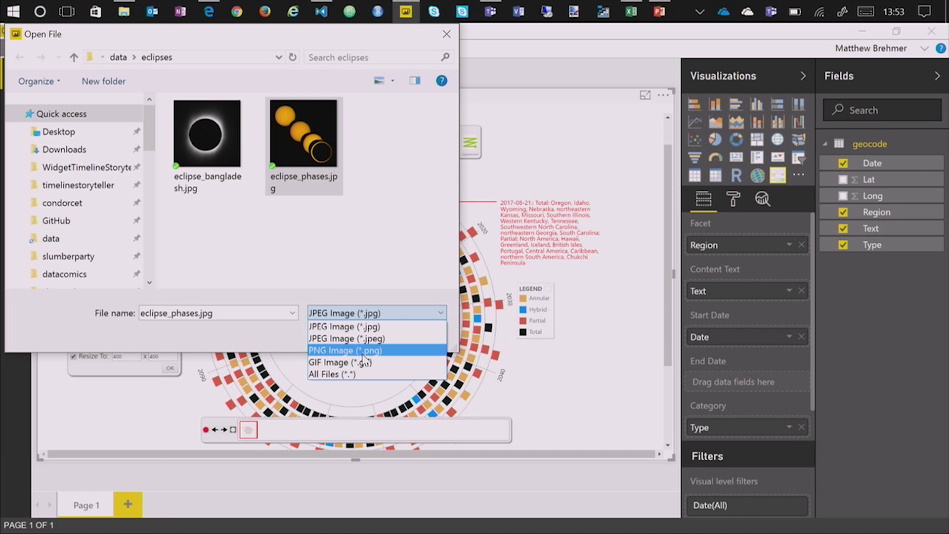
click(346, 327)
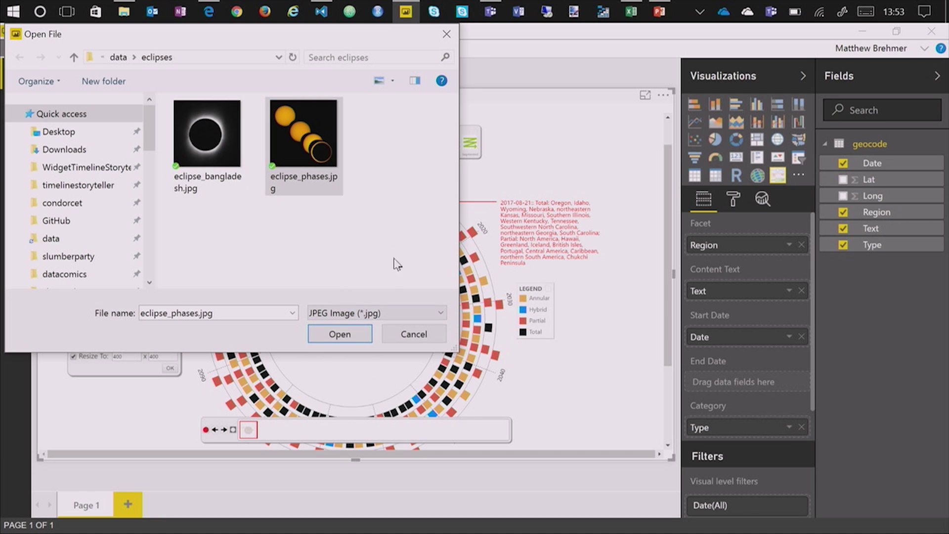
click(340, 333)
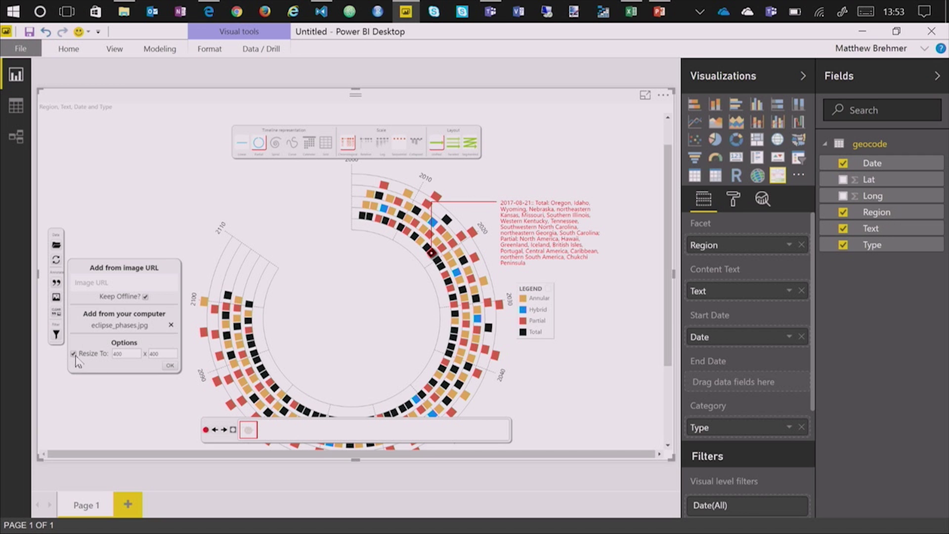
click(169, 366)
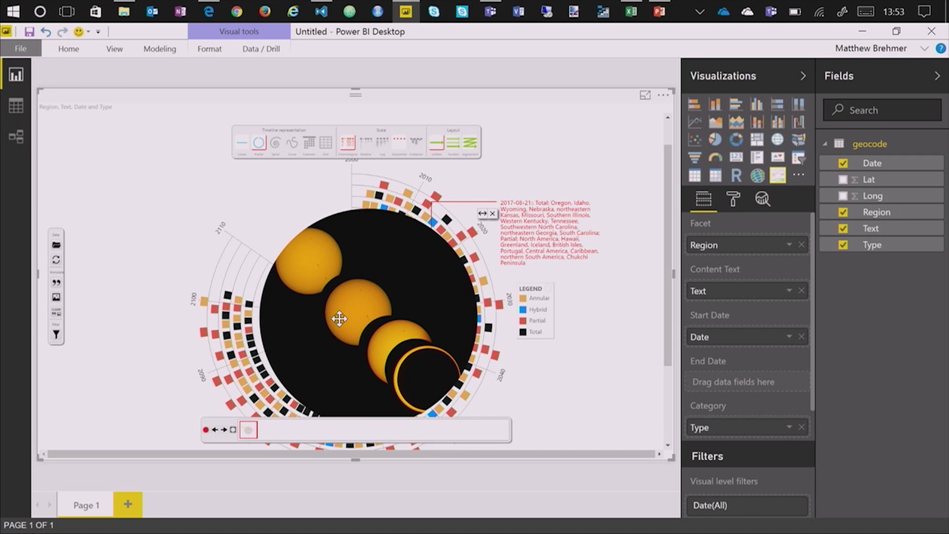
drag(479, 219, 439, 216)
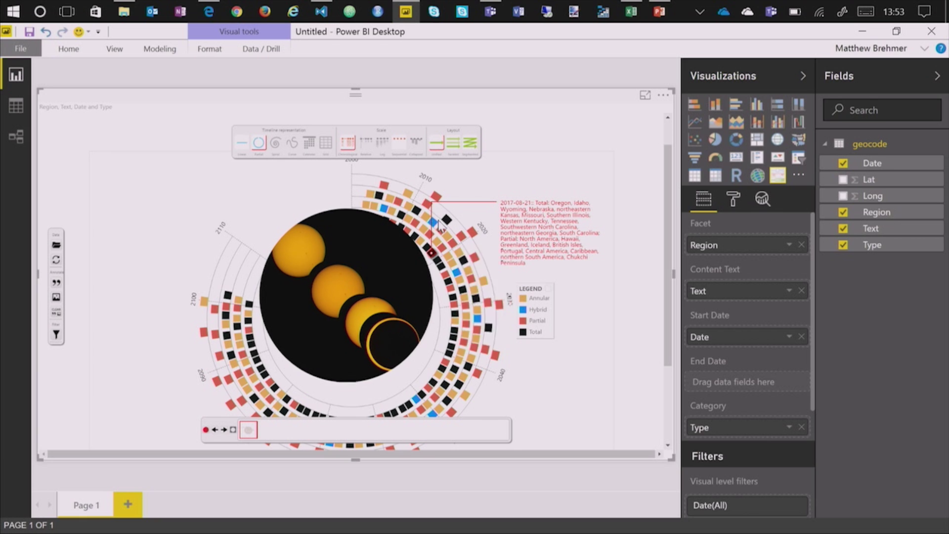
drag(360, 296, 367, 318)
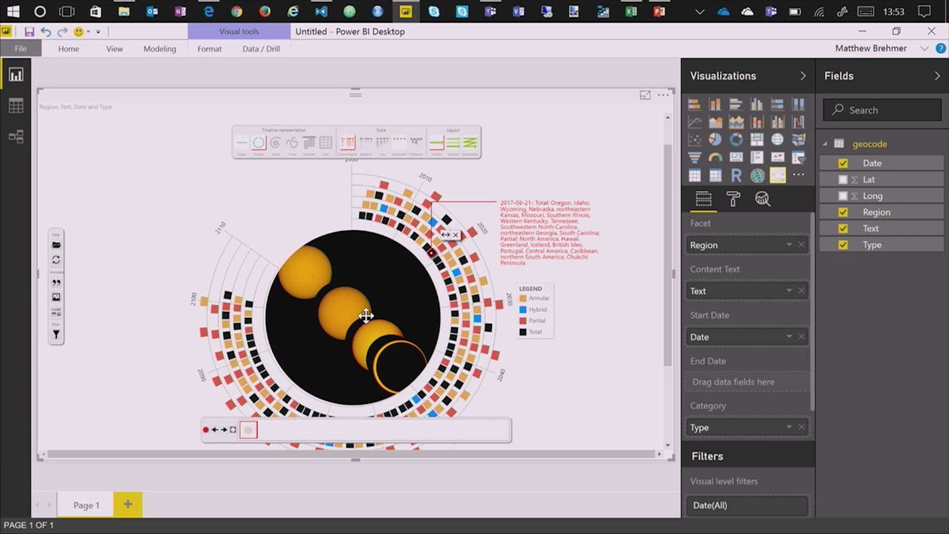
Step: Start another caption and copy the line about the August 21 eclipse from eclipse-story-captions.txt in Visual Studio Code
click(56, 284)
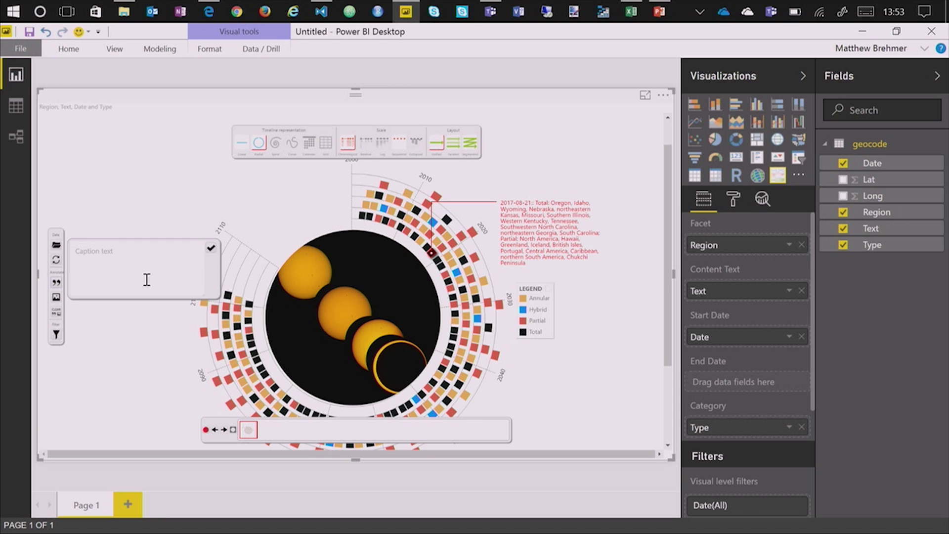
key(alt+Tab)
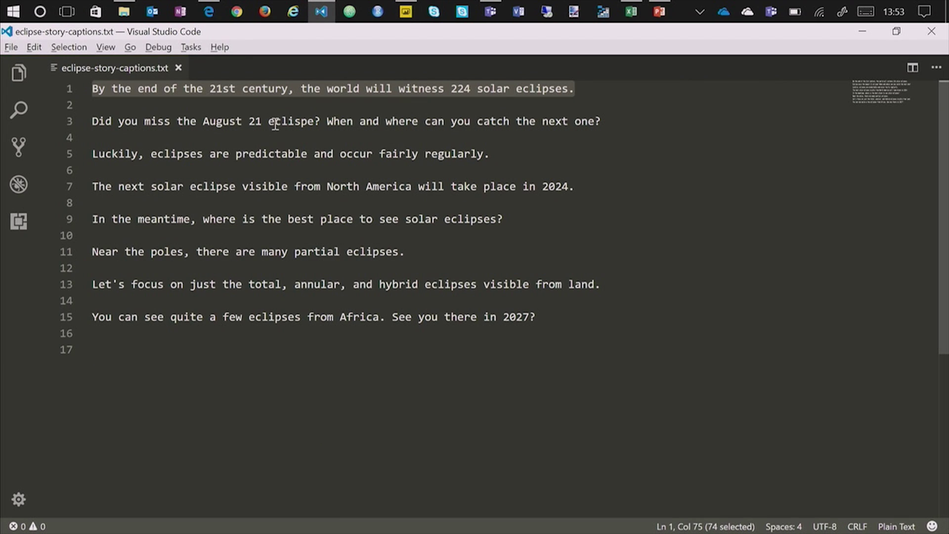
double_click(275, 124)
double_click(275, 124)
double_click(275, 123)
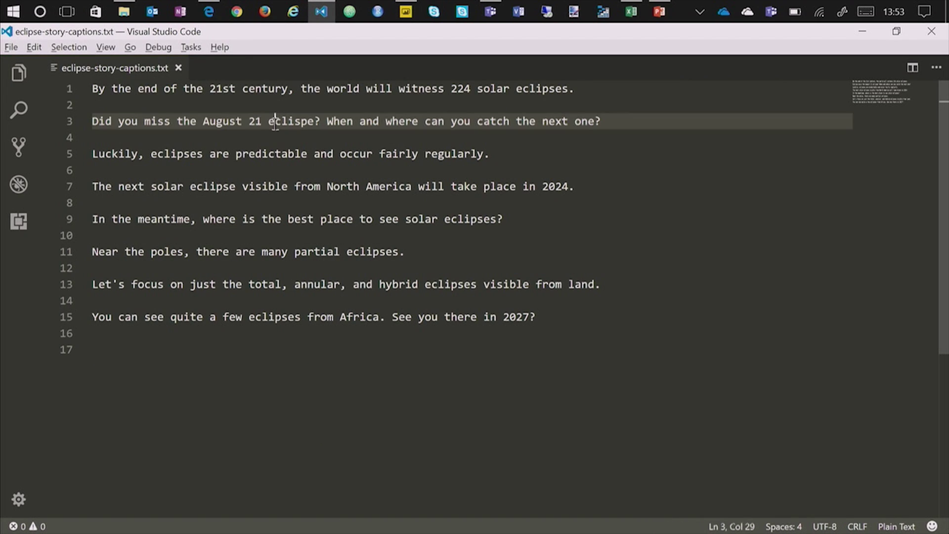
click(94, 121)
key(shift+Down)
key(ctrl+c)
Step: Back in Power BI Desktop, add the caption "Did you miss the August 21 eclipse? When and where can you catch the next one?" in the ring's upper-left gap
key(alt+Tab)
click(155, 281)
key(ctrl+v)
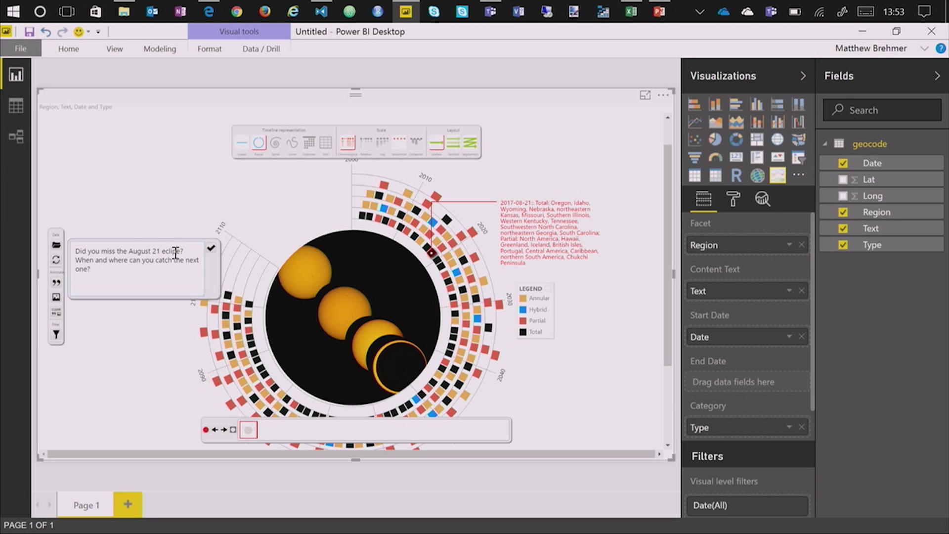
click(211, 247)
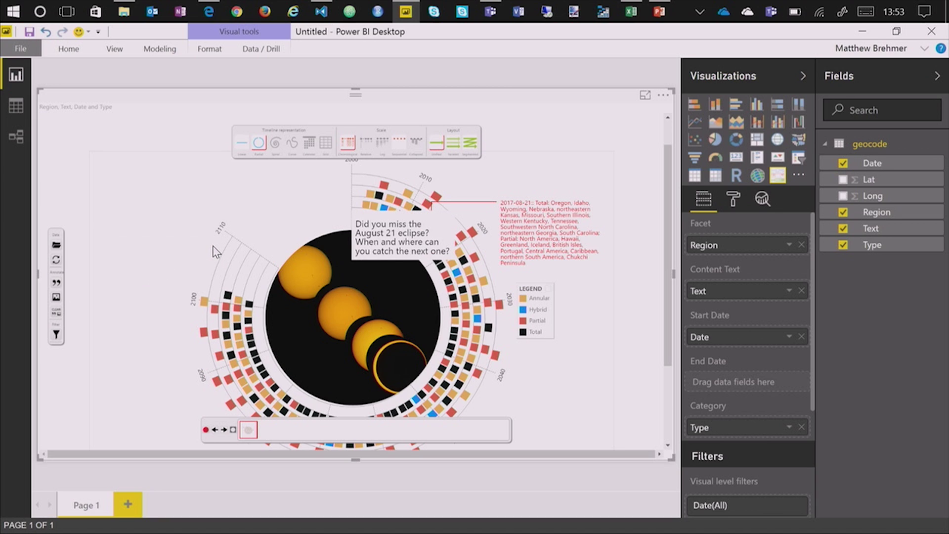
drag(416, 251, 288, 205)
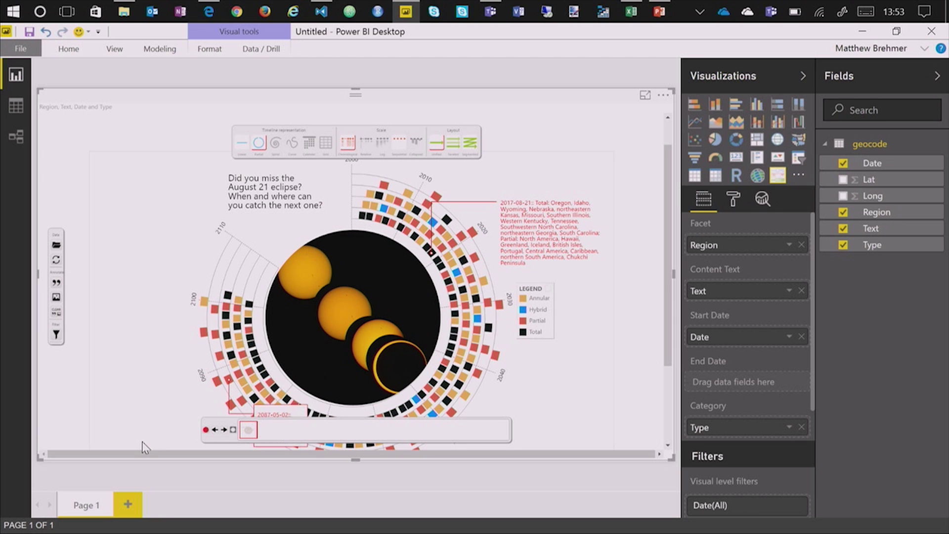
Step: Record the radial timeline with its image, caption and annotation as the second scene
scroll(145, 446, down, 1)
scroll(144, 446, down, 1)
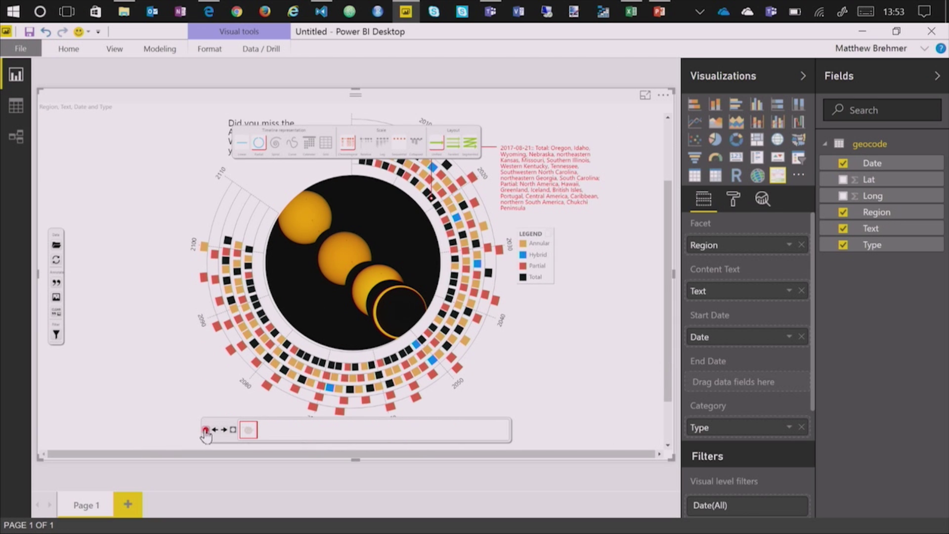
click(205, 430)
scroll(144, 306, up, 3)
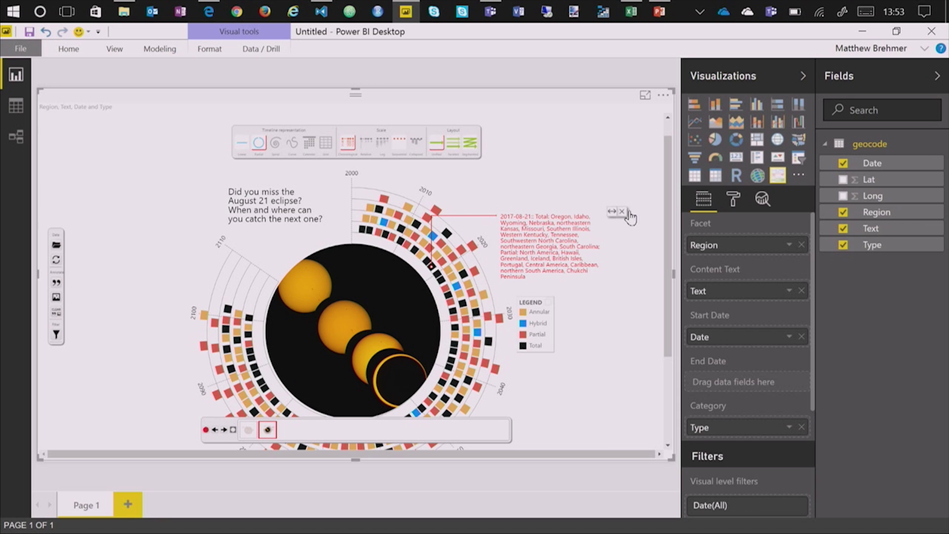
Step: Switch the radial timeline to the segmented layout, move the legend right of the decade circles and look over all decades
click(472, 149)
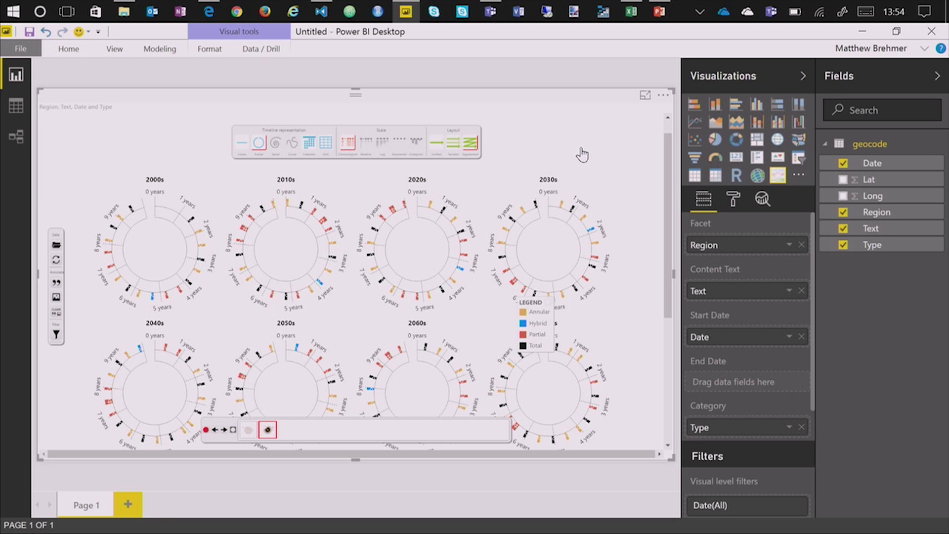
drag(530, 302, 615, 305)
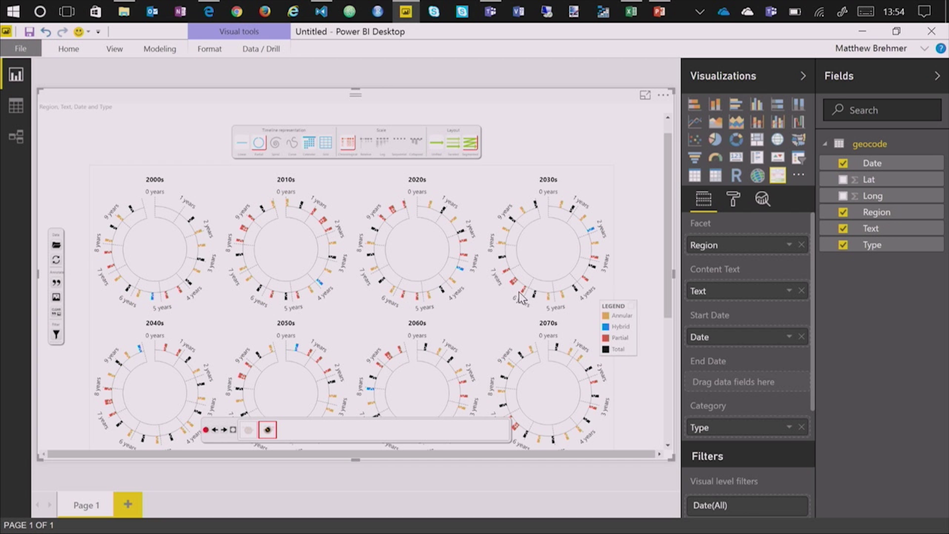
scroll(523, 298, down, 4)
scroll(519, 293, up, 4)
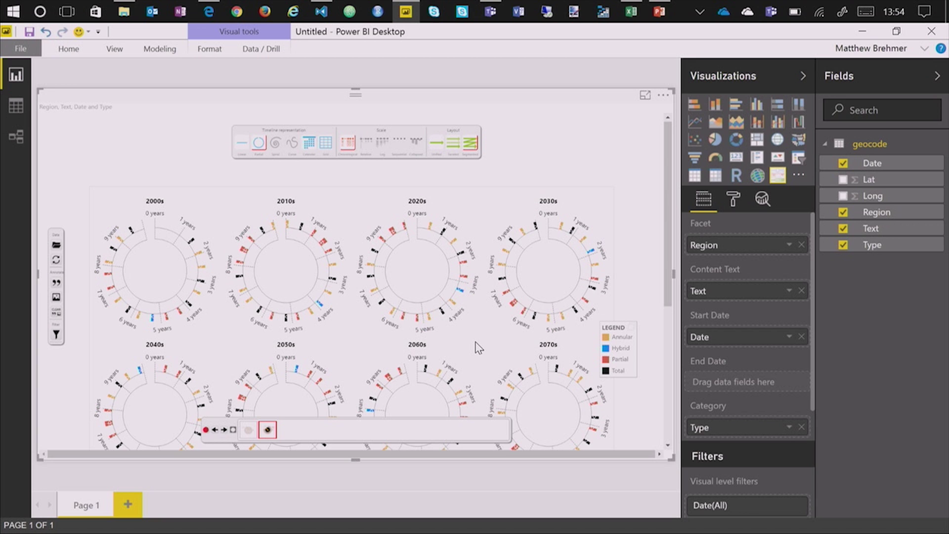
Step: Copy the predictable-eclipses line from eclipse-story-captions.txt in Visual Studio Code and add it as a caption in Power BI Desktop: "Luckily, eclipses are predictable and occur fairly regularly."
key(alt+Tab)
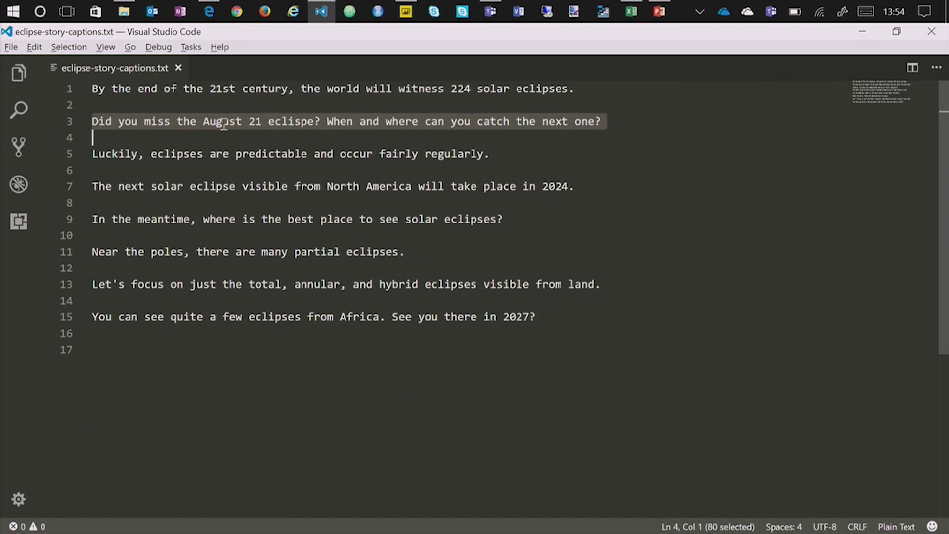
triple_click(153, 153)
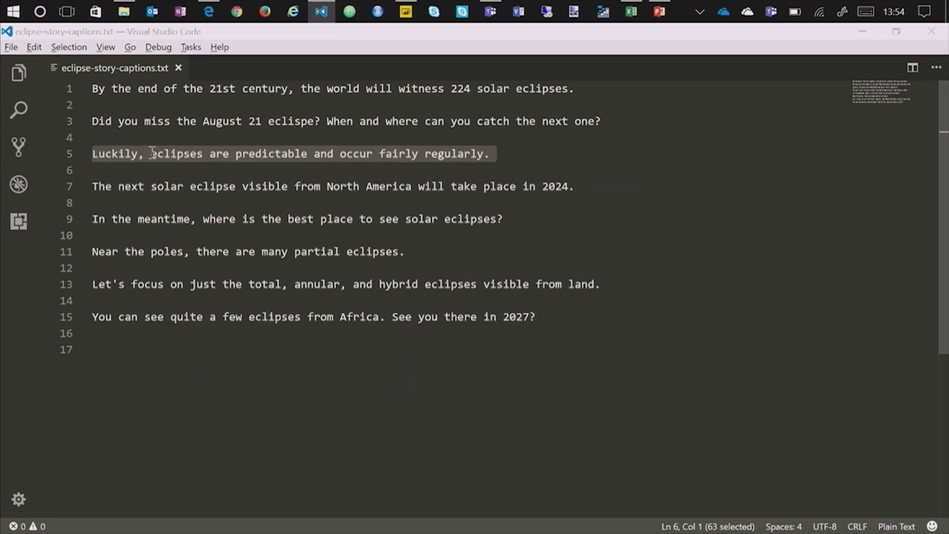
key(alt+Tab)
click(55, 282)
click(108, 269)
key(ctrl+v)
click(216, 253)
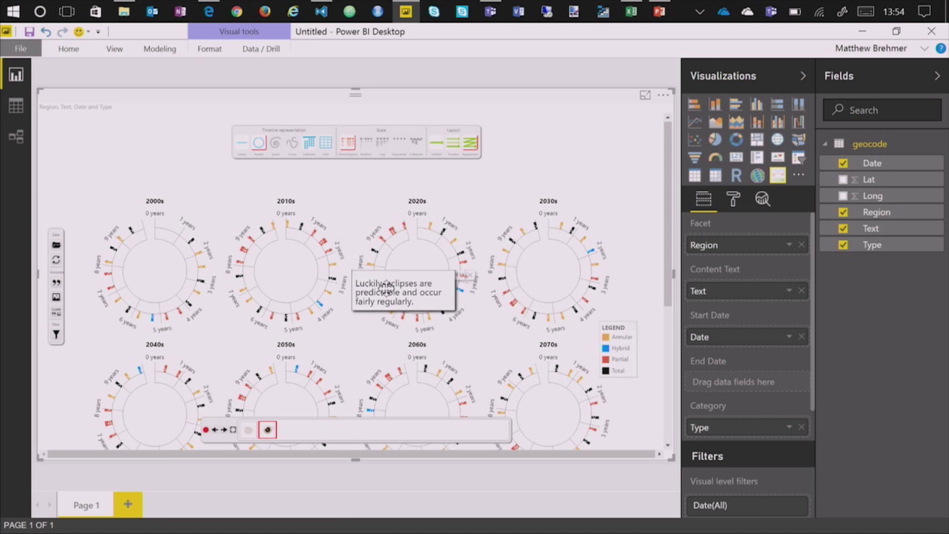
Step: Move the caption above the decade circles and widen it so the text fits on a single line
mouse_move(383, 283)
mouse_down()
mouse_move(254, 200)
mouse_move(253, 184)
mouse_up()
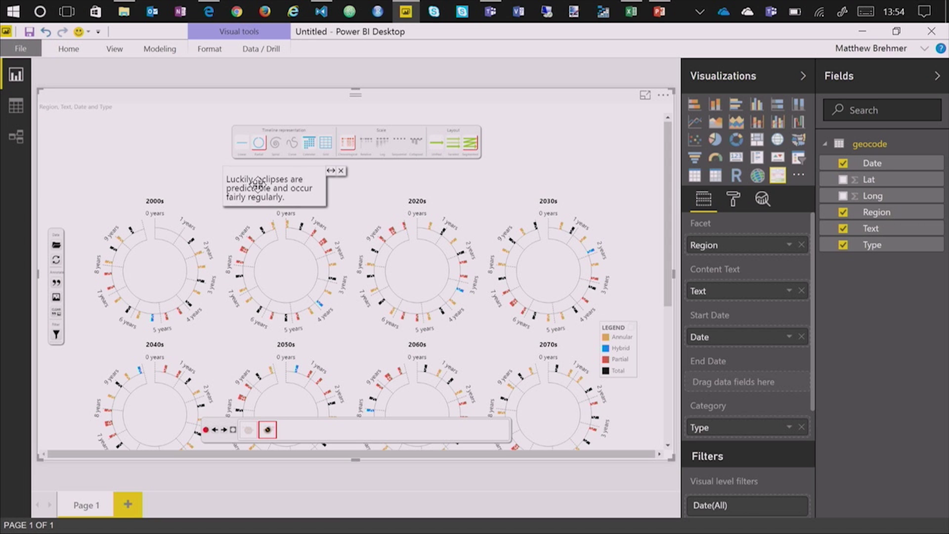
click(411, 191)
click(445, 186)
mouse_move(452, 172)
mouse_down()
mouse_move(465, 171)
mouse_move(446, 175)
mouse_up()
click(441, 196)
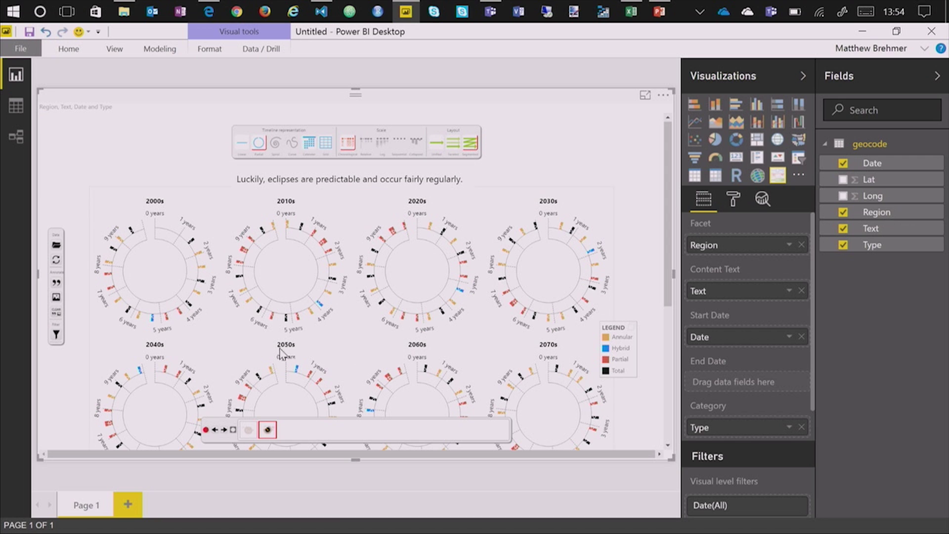
Step: Annotate the 2024-04-08 eclipse in the 2020s circle, widen its label and record the segmented timeline as the third scene
mouse_move(443, 316)
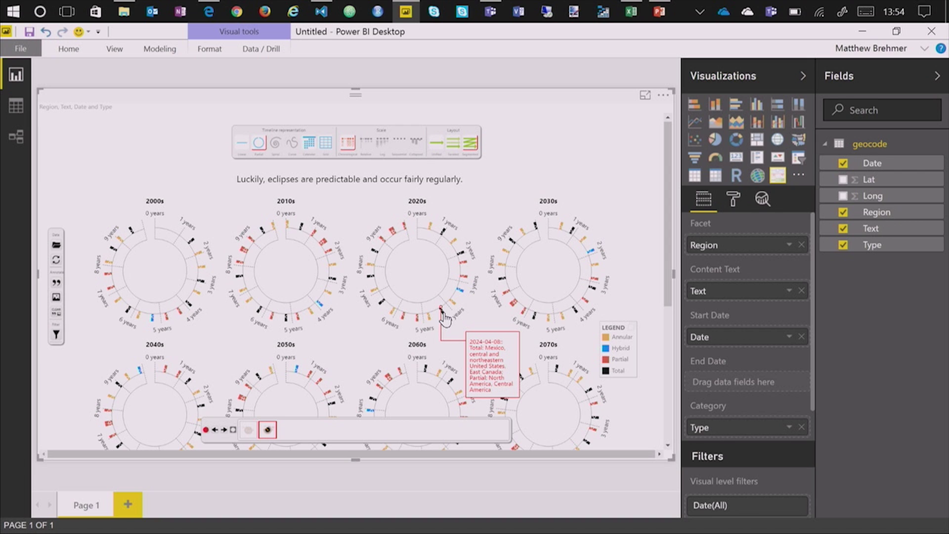
mouse_move(512, 343)
mouse_down()
mouse_move(498, 330)
mouse_move(533, 324)
mouse_move(497, 344)
mouse_up()
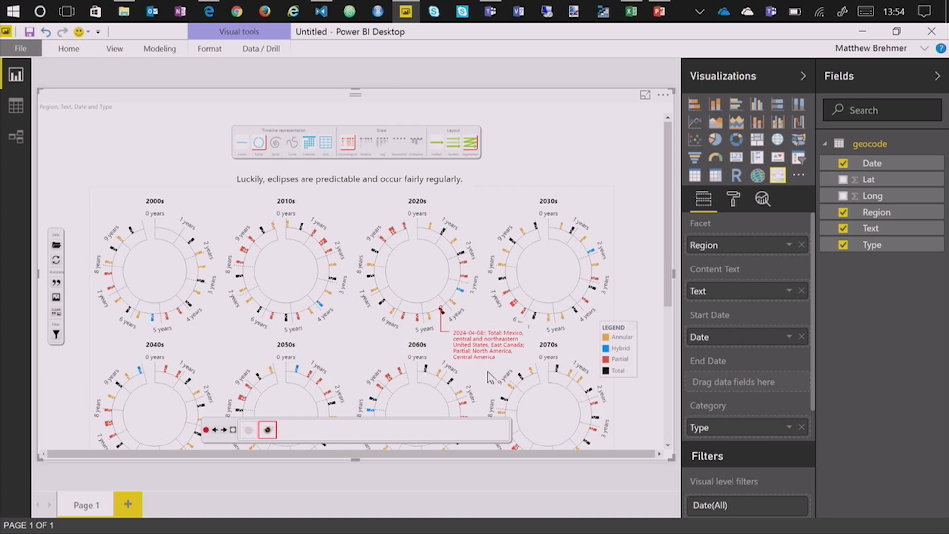
click(206, 429)
Step: Switch the radial timeline to the unified layout and move the legend closer to the ring
click(438, 147)
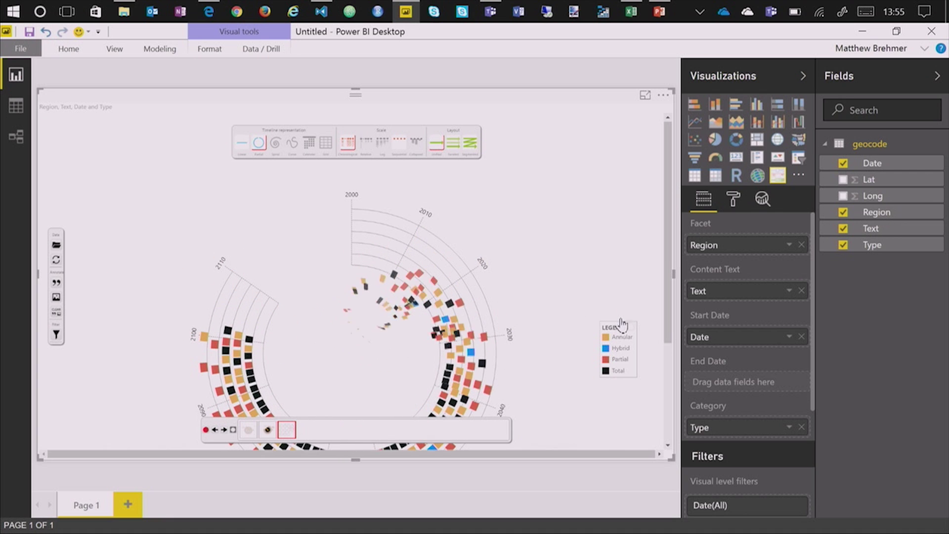
drag(604, 326, 548, 326)
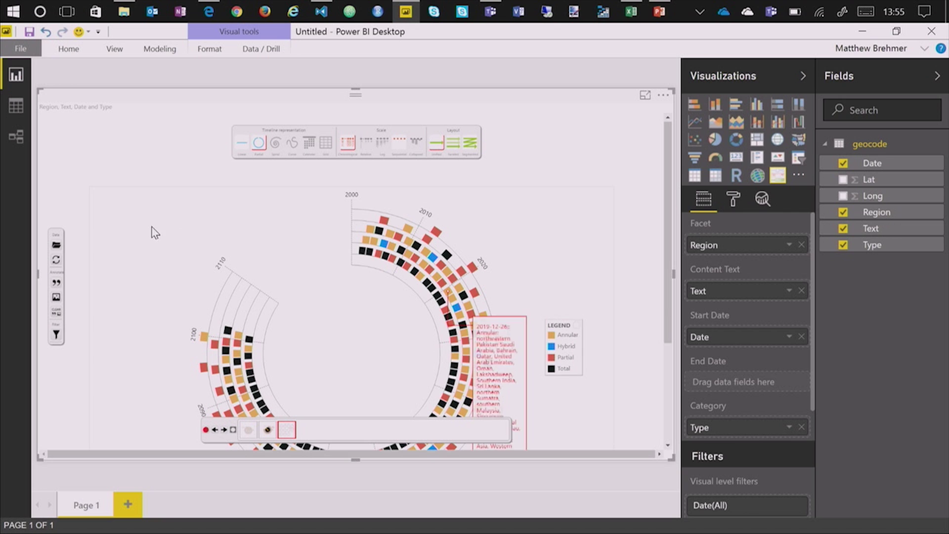
Step: Copy the line "In the meantime, where is the best place to see solar eclipses?" from the captions file in Visual Studio Code and return to Power BI Desktop
key(alt+Tab)
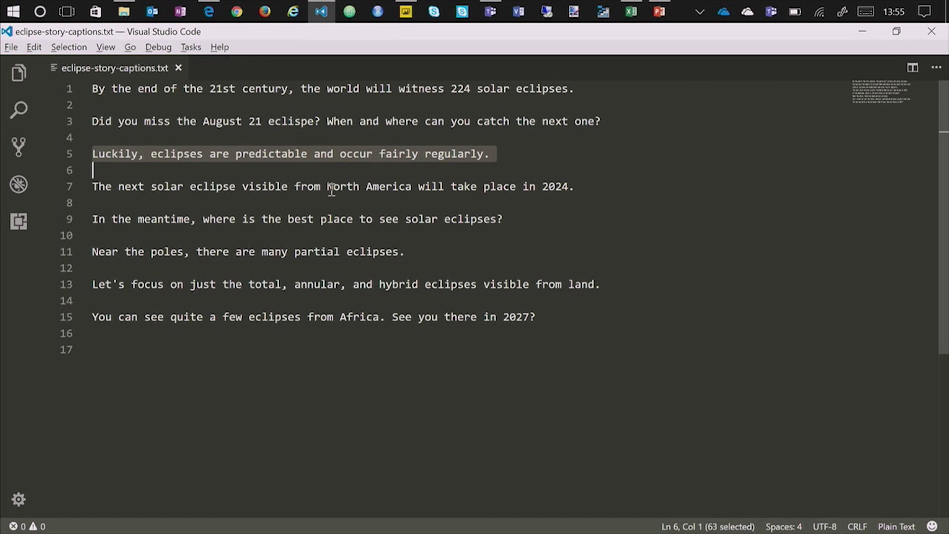
triple_click(276, 189)
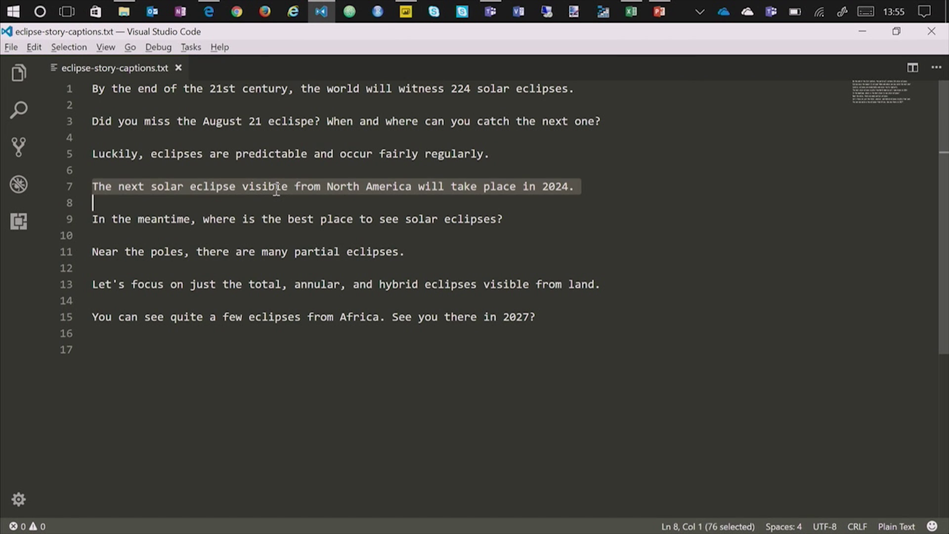
triple_click(228, 218)
key(alt+Tab)
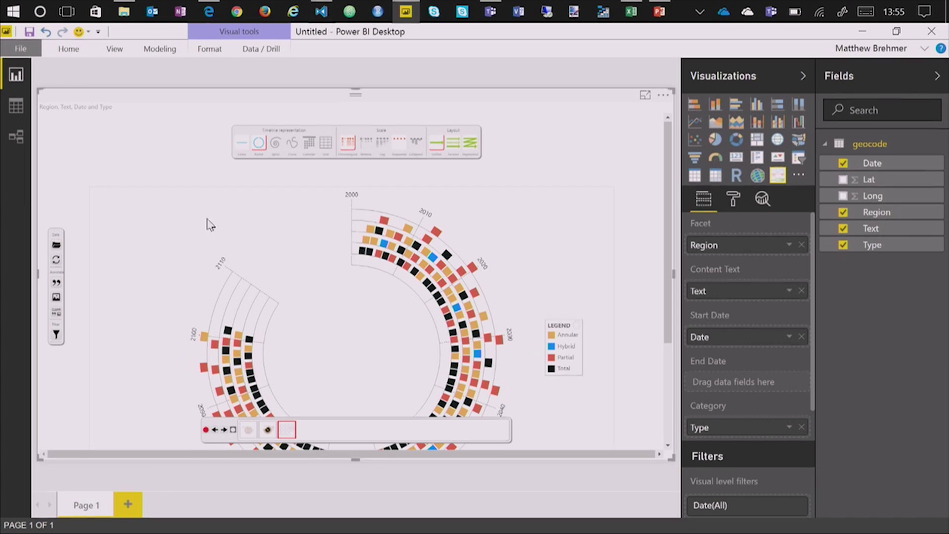
Step: Add the copied line about the best place to see eclipses as a caption in the ring's upper-left gap and record the fourth scene
click(57, 284)
key(ctrl+v)
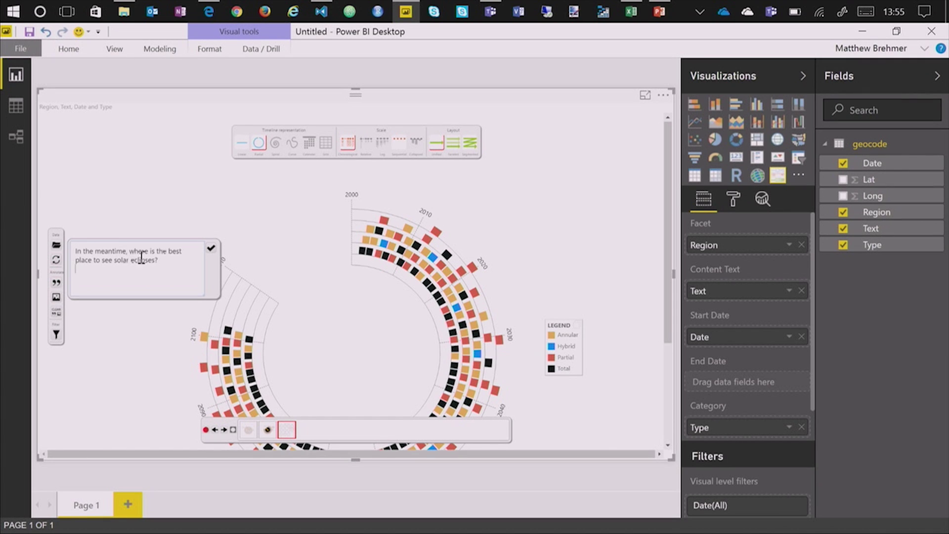
click(218, 248)
drag(370, 245, 247, 211)
click(205, 430)
click(205, 430)
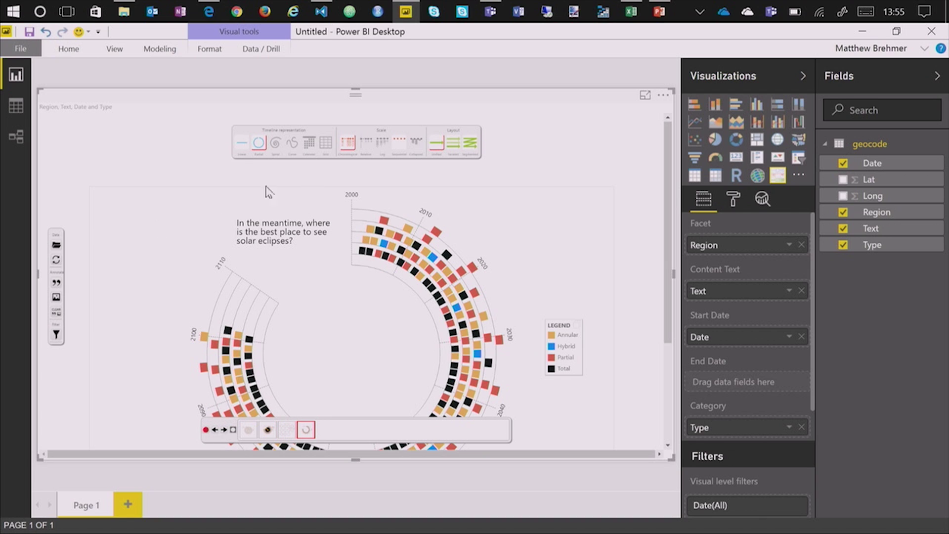
Step: Switch the radial timeline to the faceted layout by region and move the legend to the lower right of the Antarctica circle
click(453, 144)
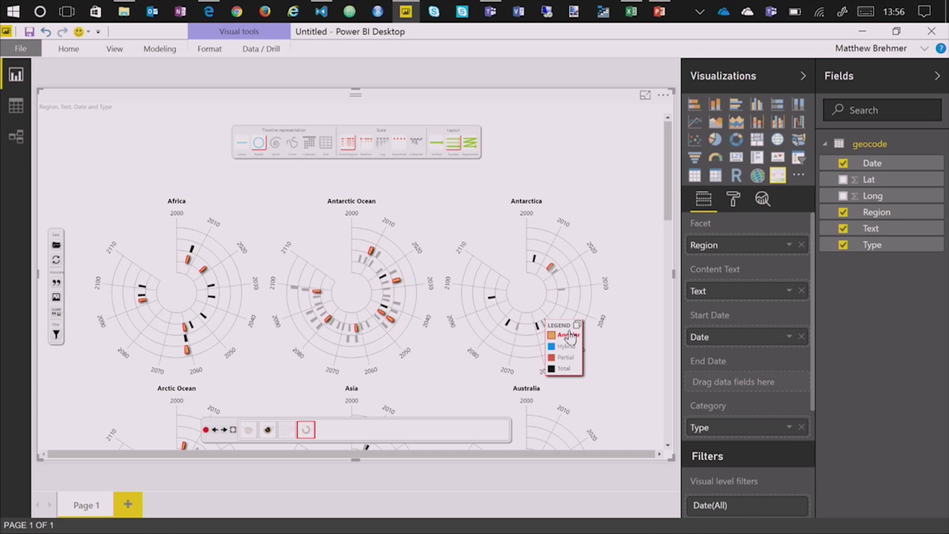
drag(577, 333, 621, 361)
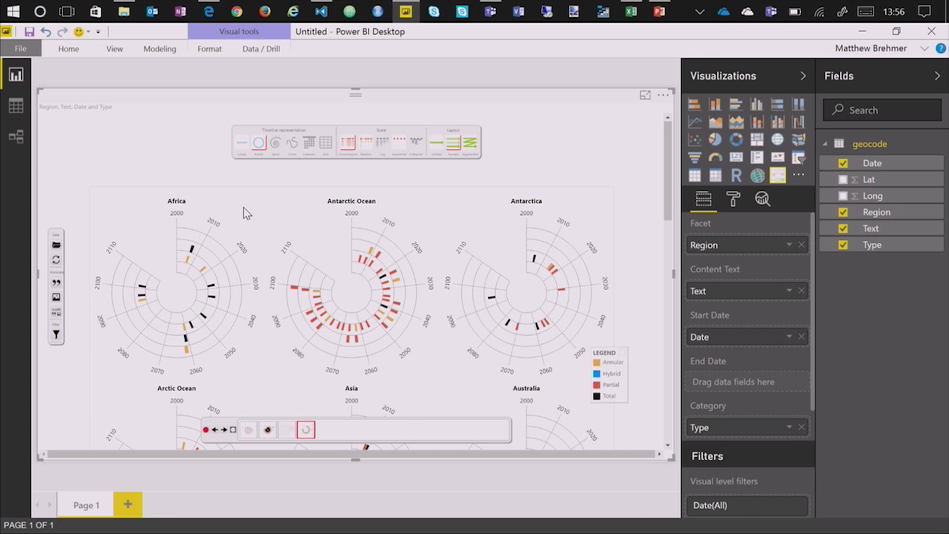
Step: Look over the circles of all regions to compare how many eclipses of each type they have
scroll(246, 213, down, 5)
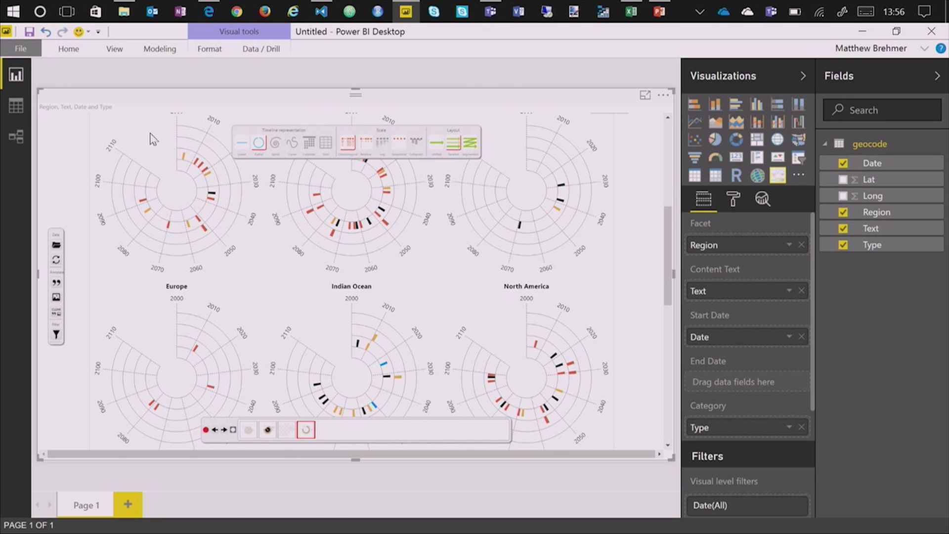
scroll(239, 279, down, 3)
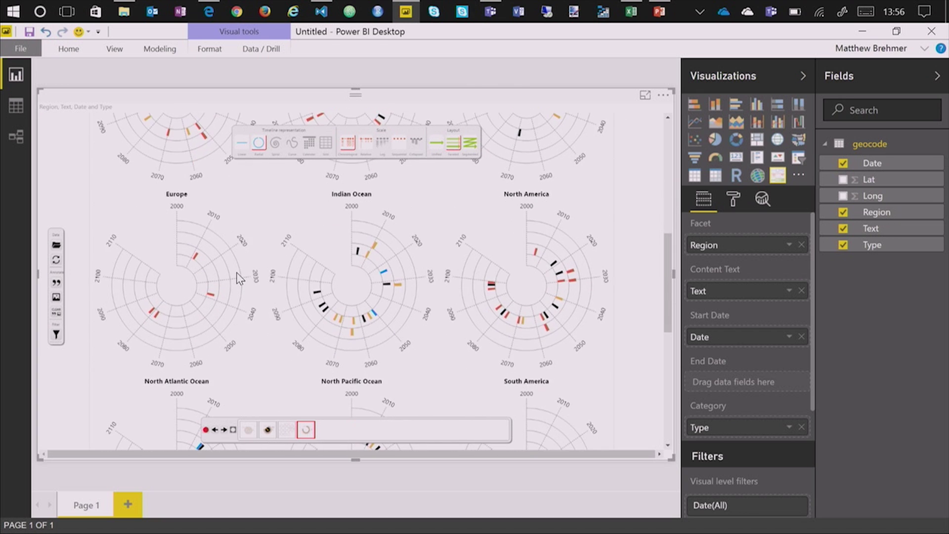
scroll(239, 279, up, 2)
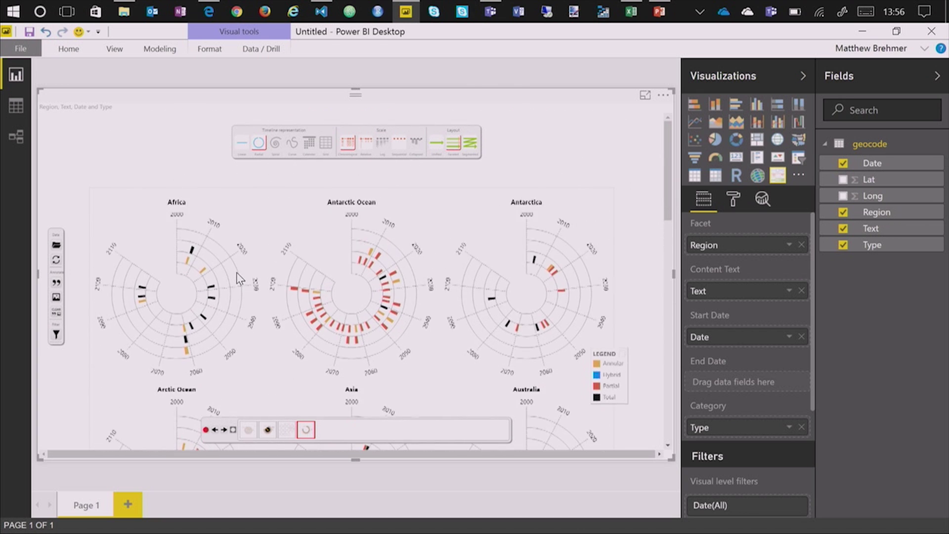
scroll(239, 278, down, 1)
scroll(240, 279, up, 1)
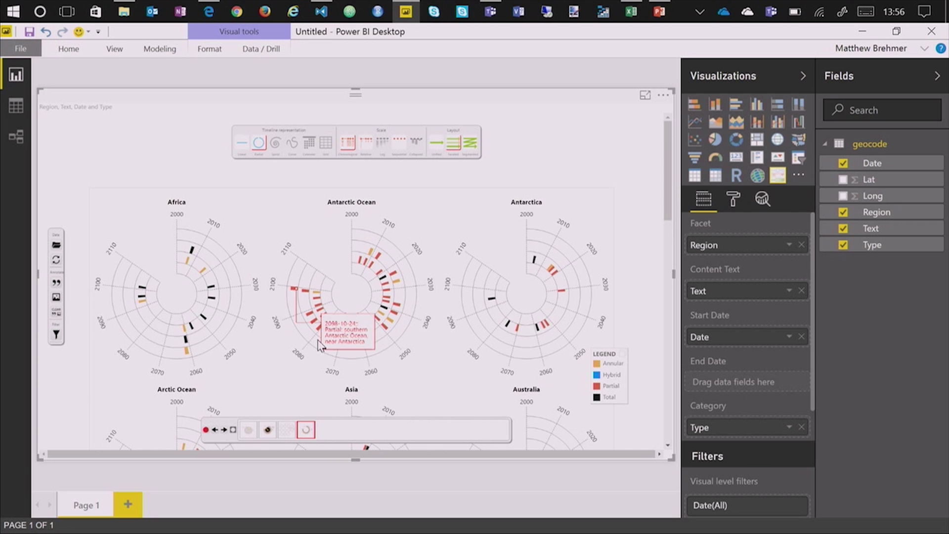
scroll(318, 345, down, 2)
scroll(263, 318, down, 2)
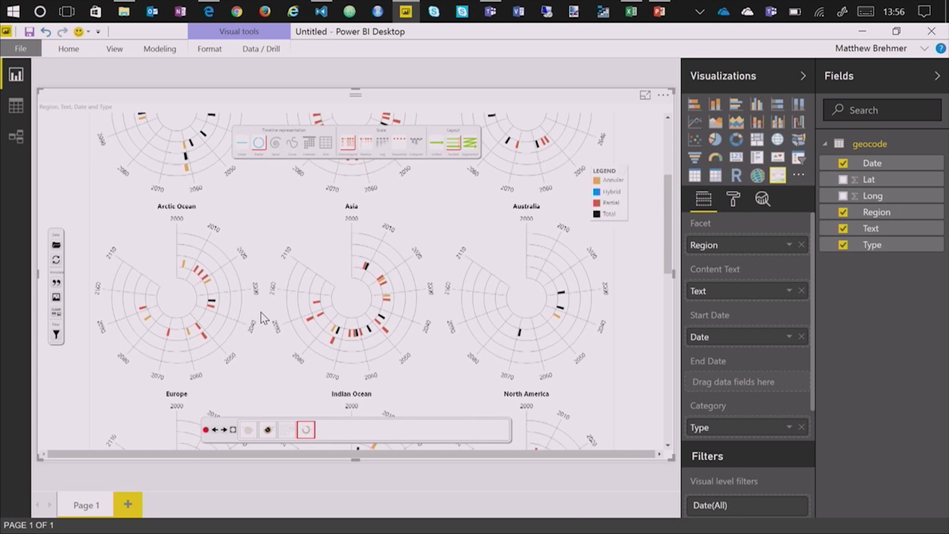
scroll(277, 319, up, 4)
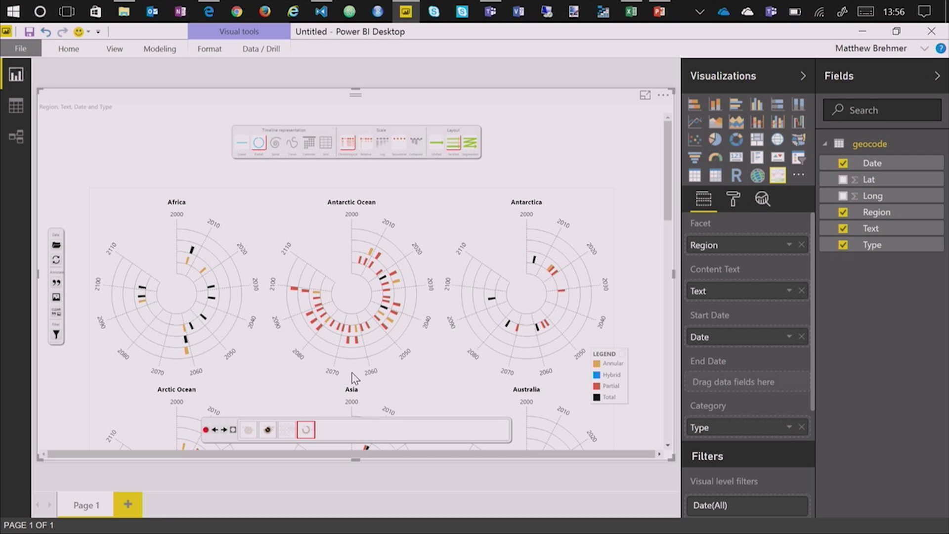
scroll(329, 362, down, 1)
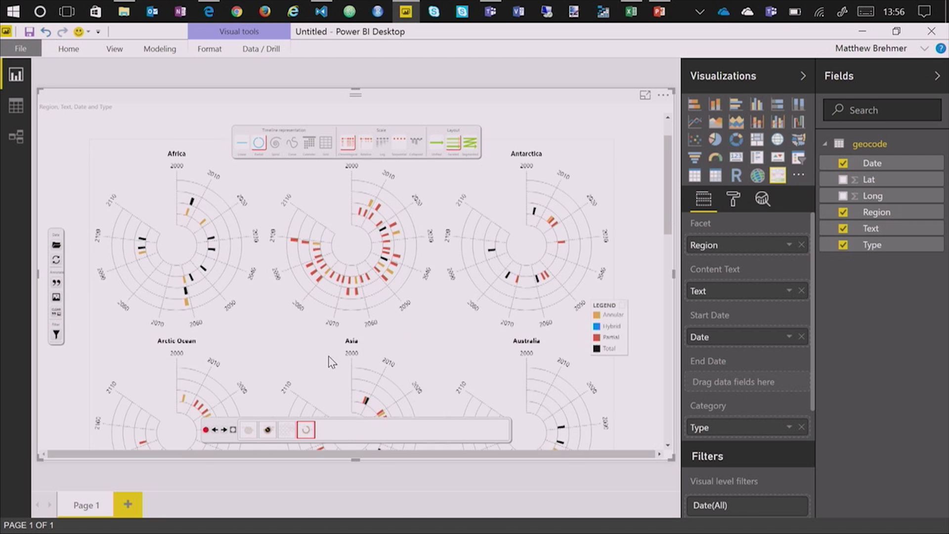
scroll(356, 328, down, 4)
scroll(355, 334, down, 4)
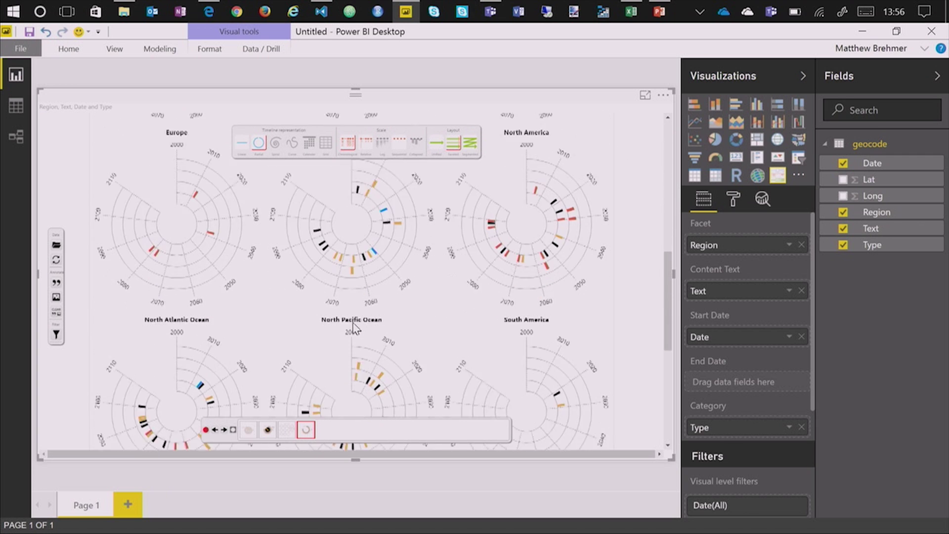
scroll(496, 319, up, 4)
scroll(490, 376, down, 4)
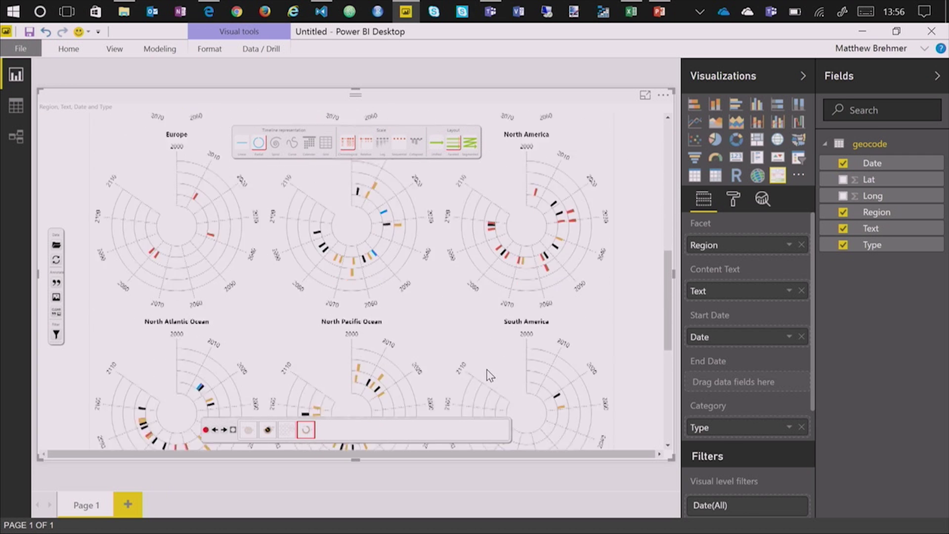
scroll(489, 376, up, 4)
scroll(487, 370, up, 5)
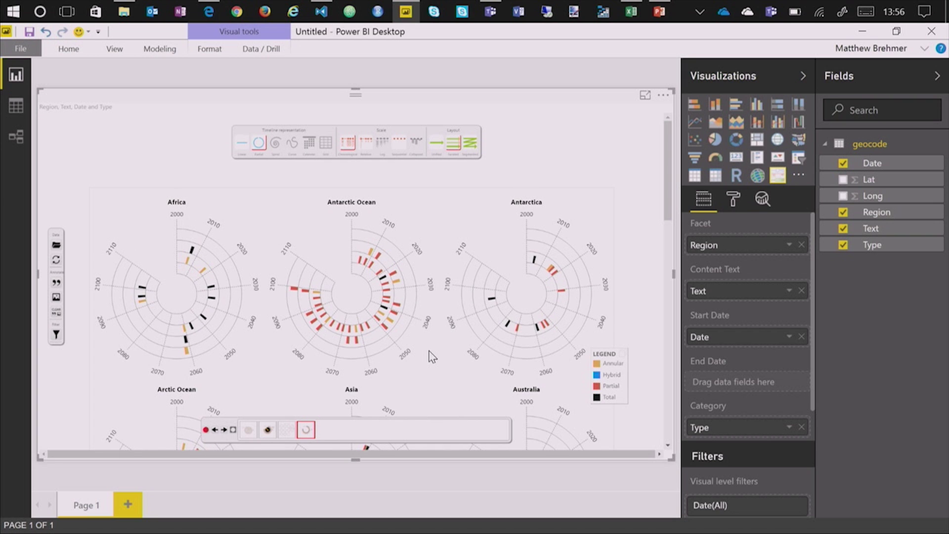
Step: Copy the line "Near the poles, there are many partial eclipses." from the captions file in Visual Studio Code and return to Power BI Desktop
key(alt+Tab)
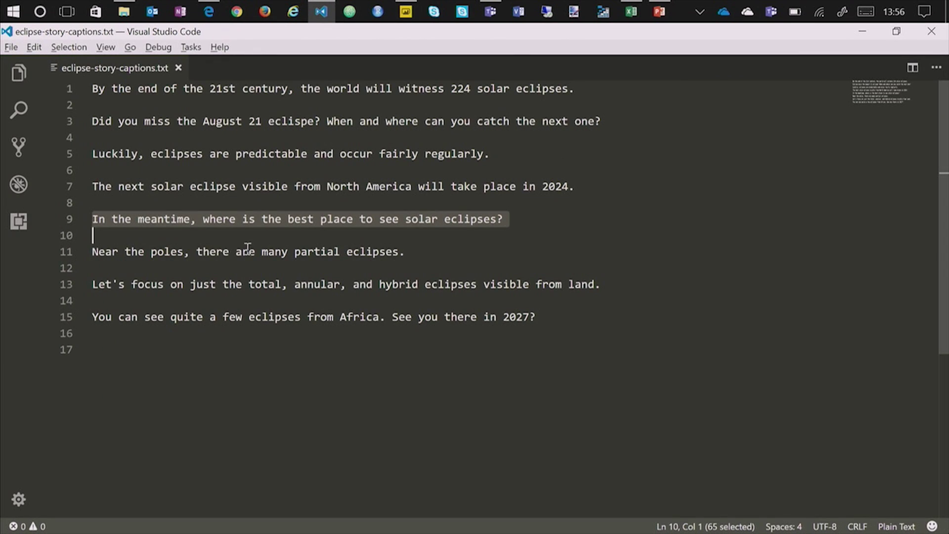
click(198, 251)
triple_click(199, 251)
key(ctrl+c)
key(alt+Tab)
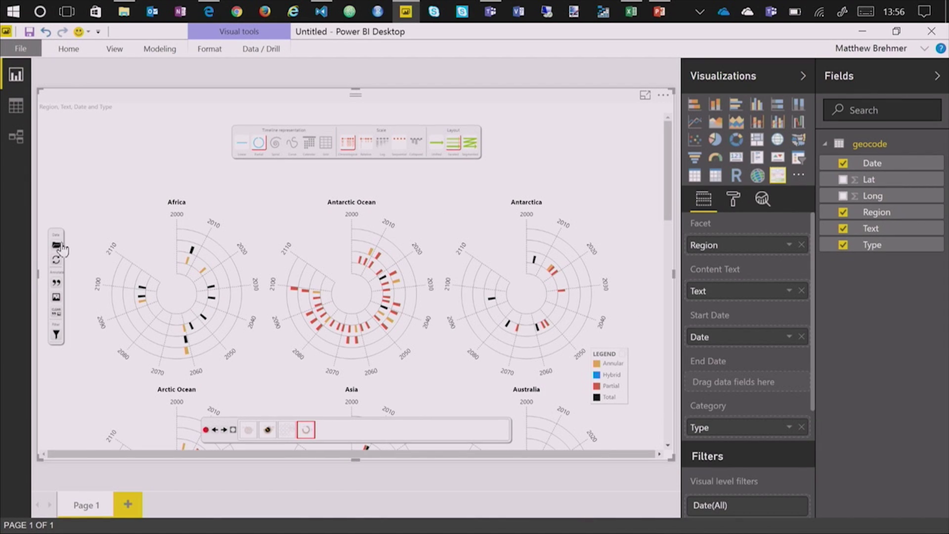
Step: Add the copied line about the poles as a caption, widen it to one line above the region circles and record the fifth scene
click(56, 282)
key(ctrl+v)
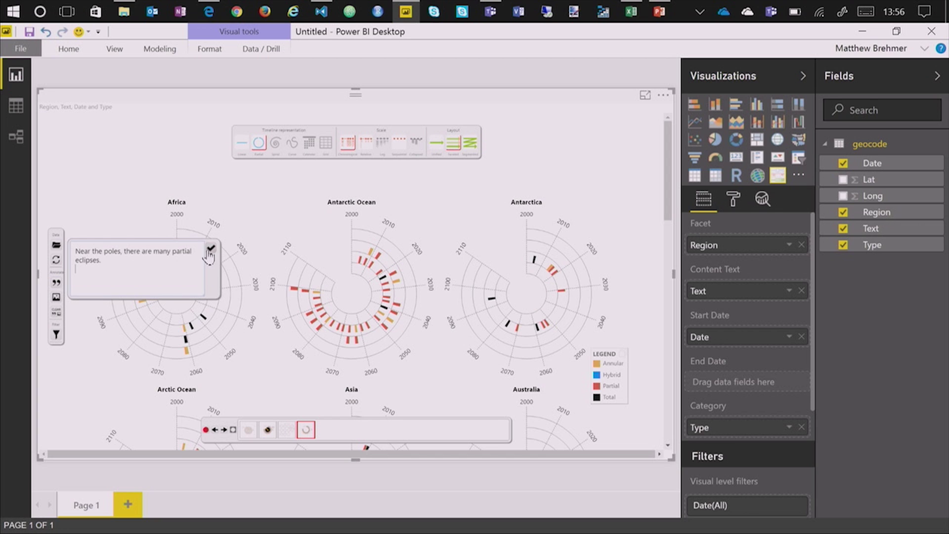
click(211, 248)
drag(402, 399, 279, 176)
drag(341, 177, 456, 176)
drag(400, 184, 426, 181)
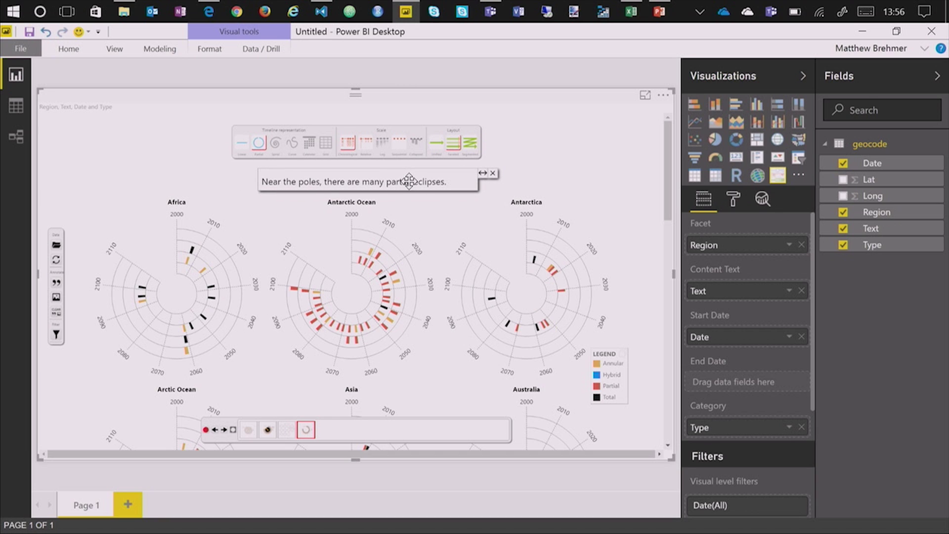
click(206, 430)
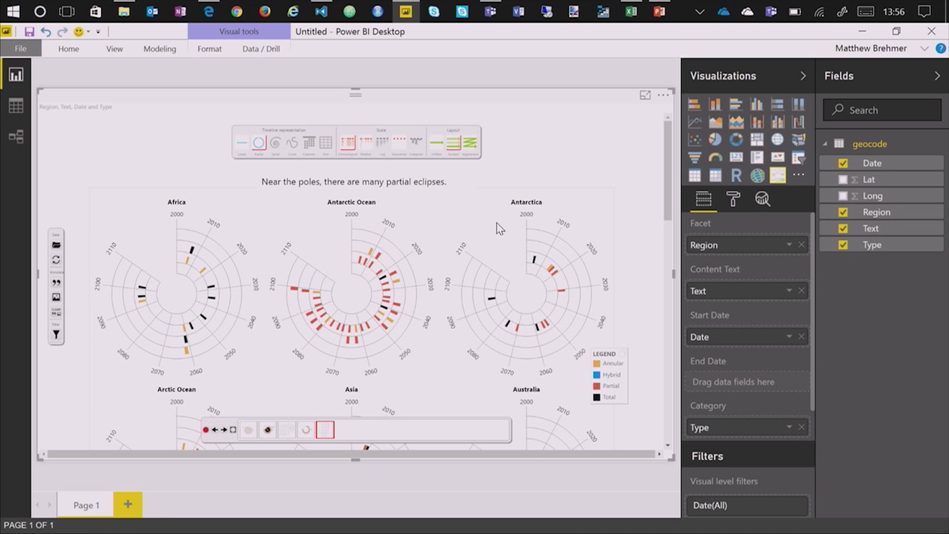
Step: Filter the facets to the land regions Africa, Antarctica, Asia, Australia, Europe, North America and South America
mouse_move(435, 190)
click(56, 335)
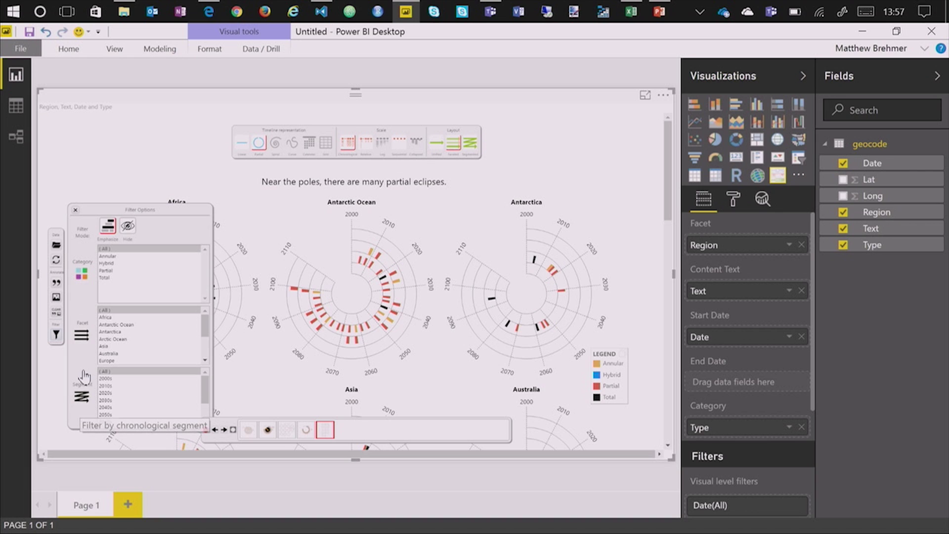
click(107, 318)
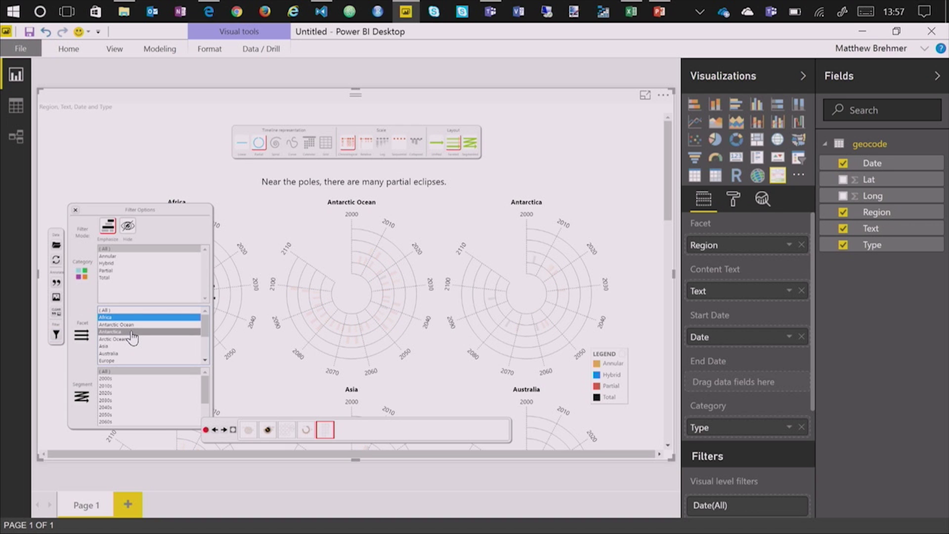
click(130, 331)
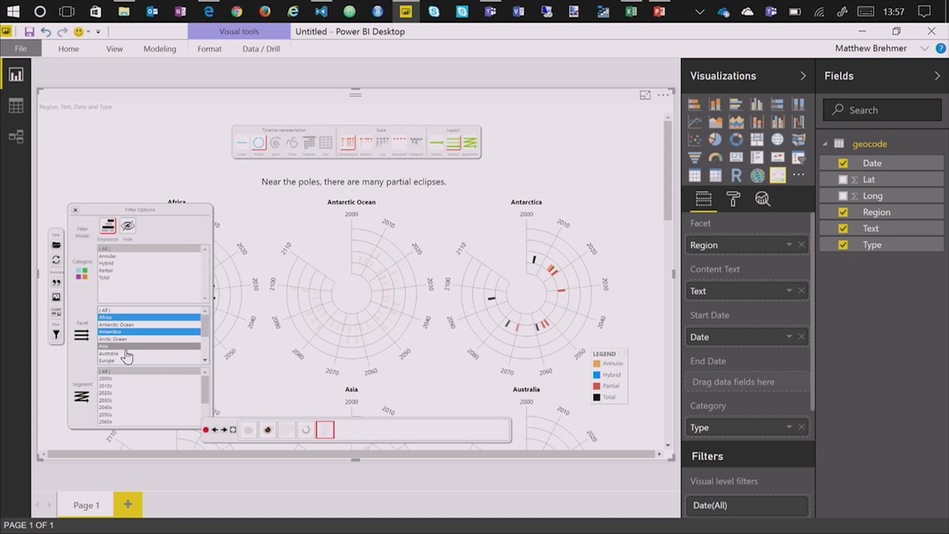
click(127, 347)
click(128, 354)
click(131, 360)
scroll(132, 361, down, 3)
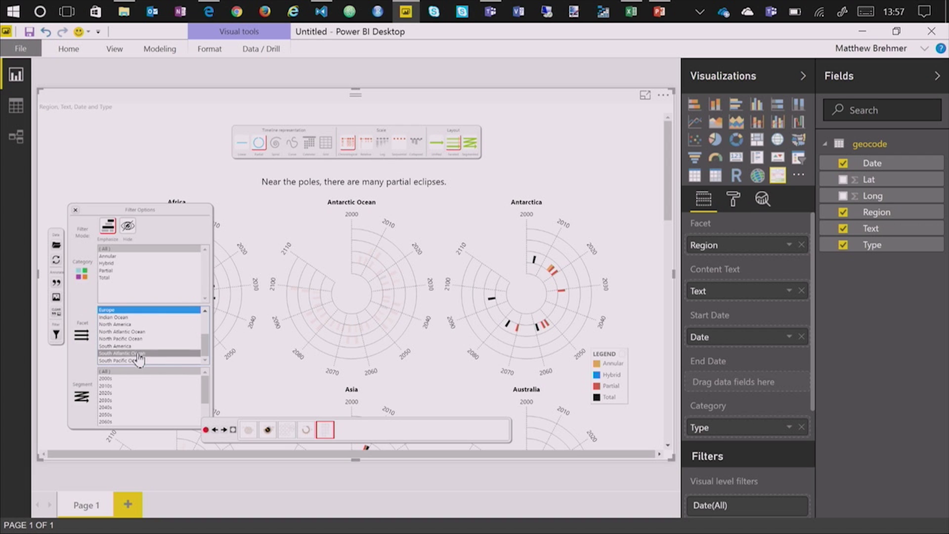
click(156, 325)
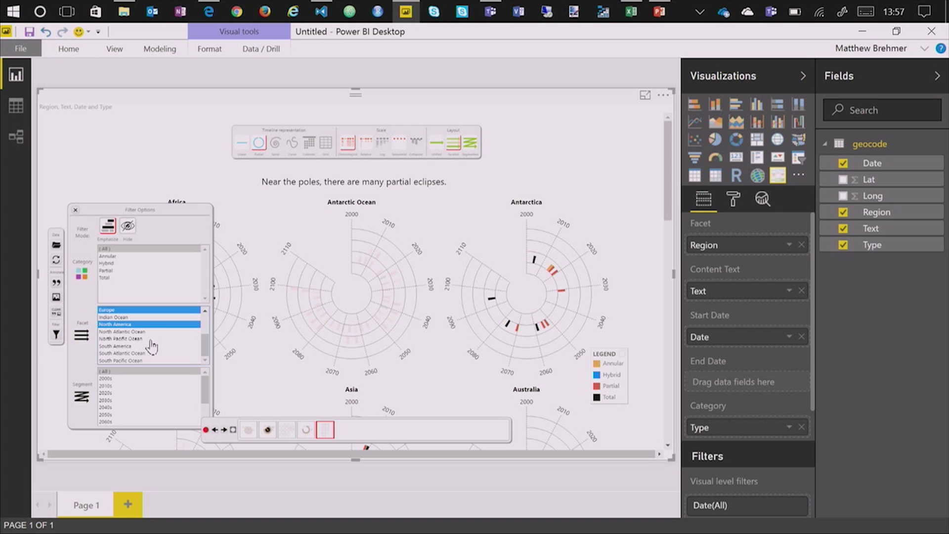
click(150, 346)
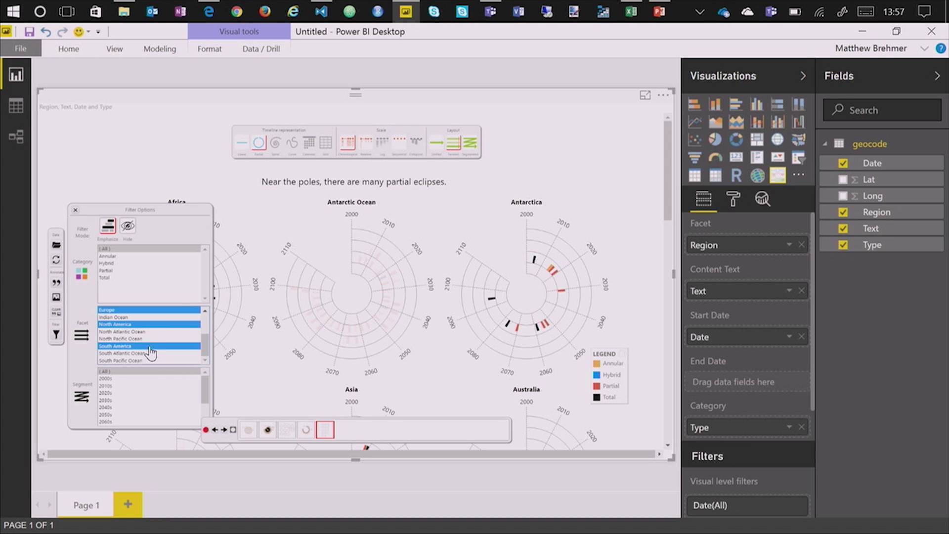
Step: Filter the categories to Annular, Hybrid and Total eclipses, leaving out Partial
click(149, 256)
click(150, 271)
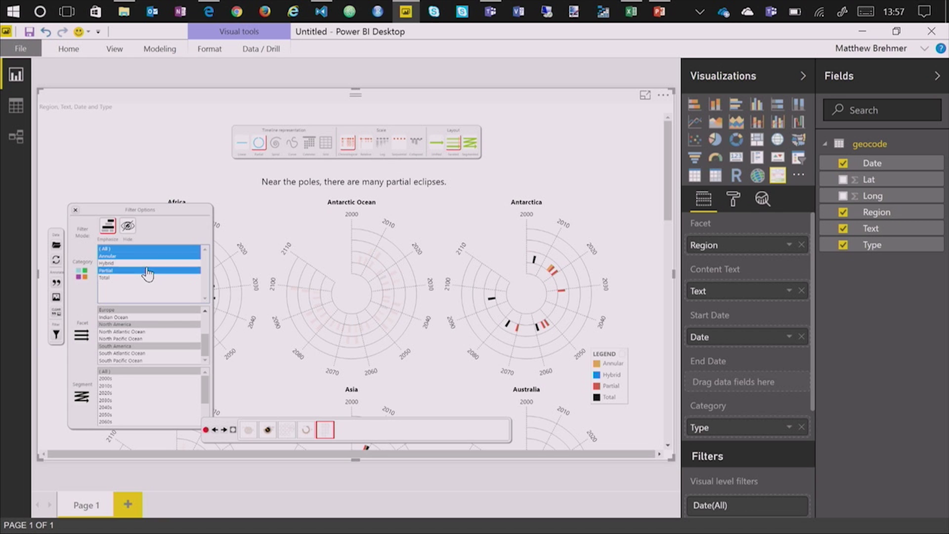
click(149, 264)
click(147, 277)
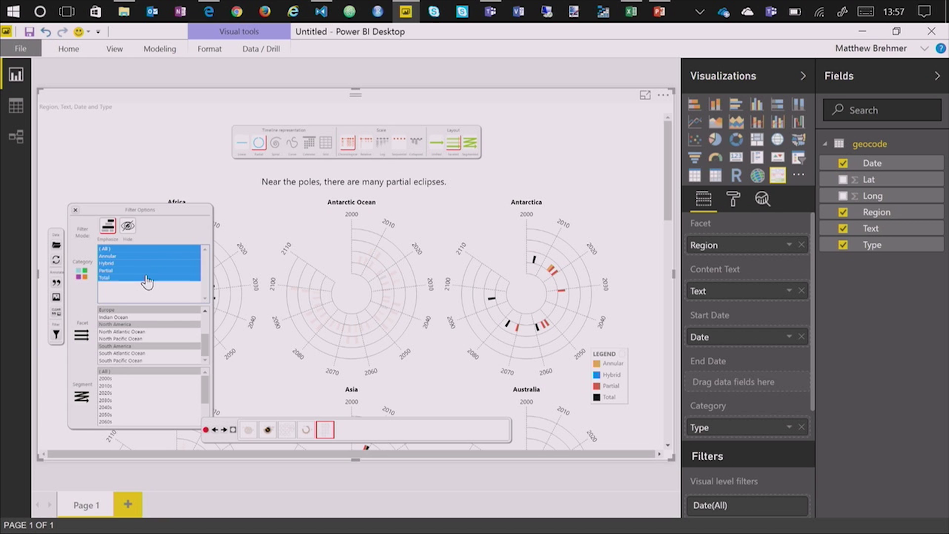
click(154, 272)
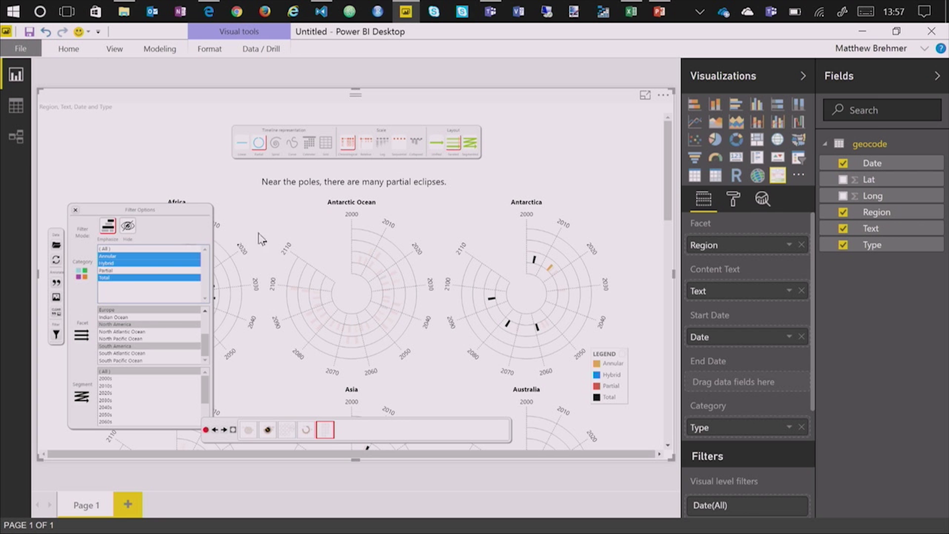
Step: Look over the circles of all regions to check which eclipses the category and region filters emphasize
scroll(393, 286, down, 5)
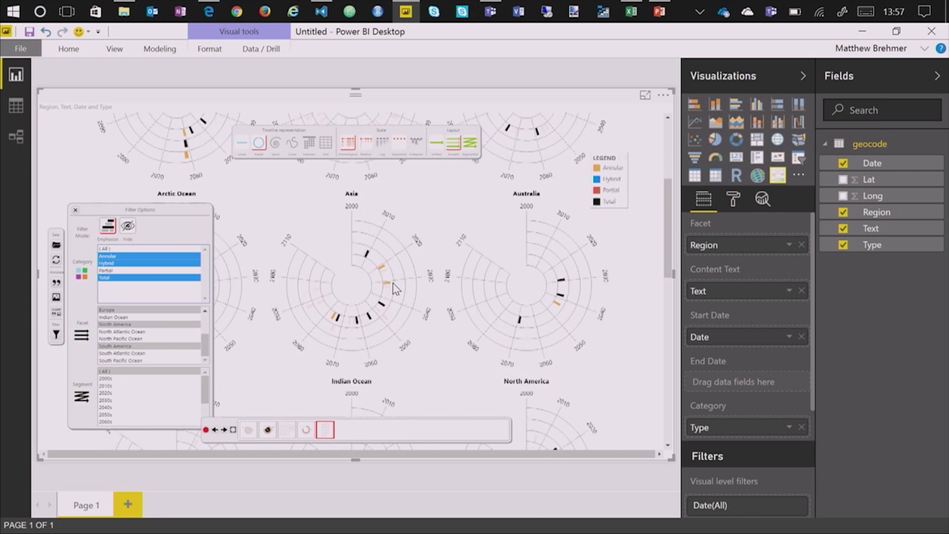
scroll(395, 288, down, 5)
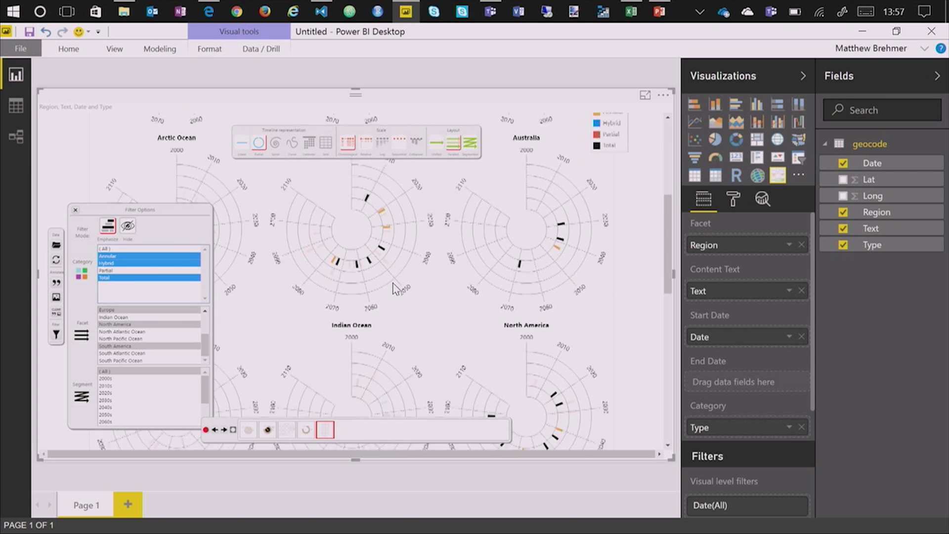
scroll(395, 288, down, 3)
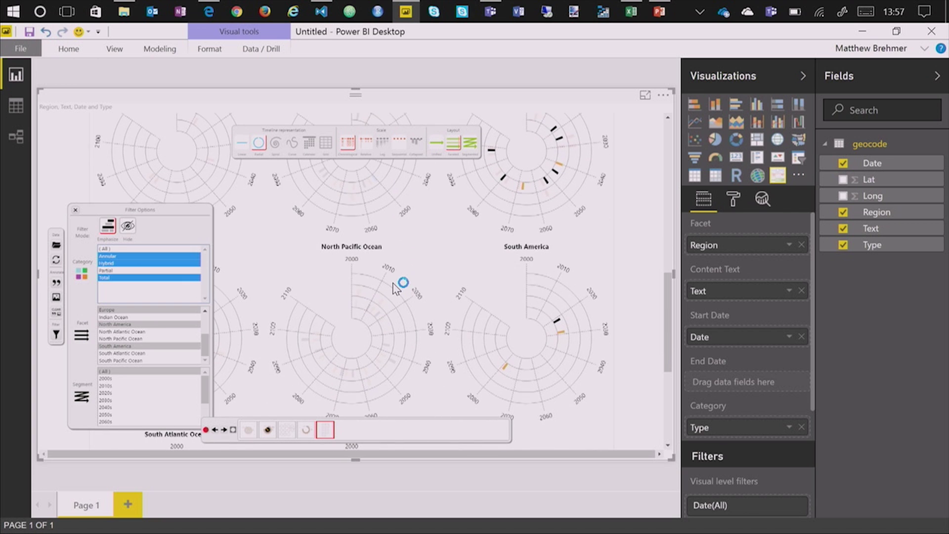
scroll(394, 284, down, 4)
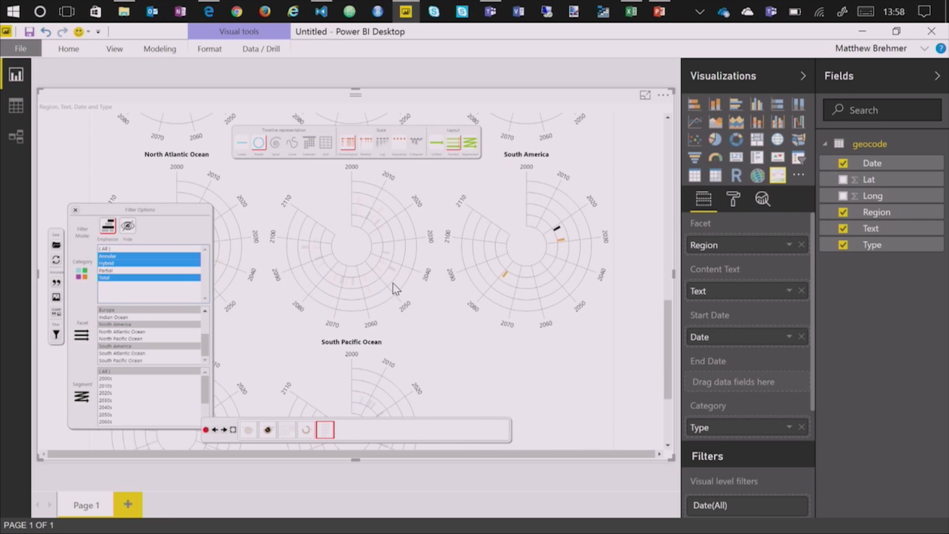
scroll(394, 284, up, 4)
scroll(297, 261, up, 5)
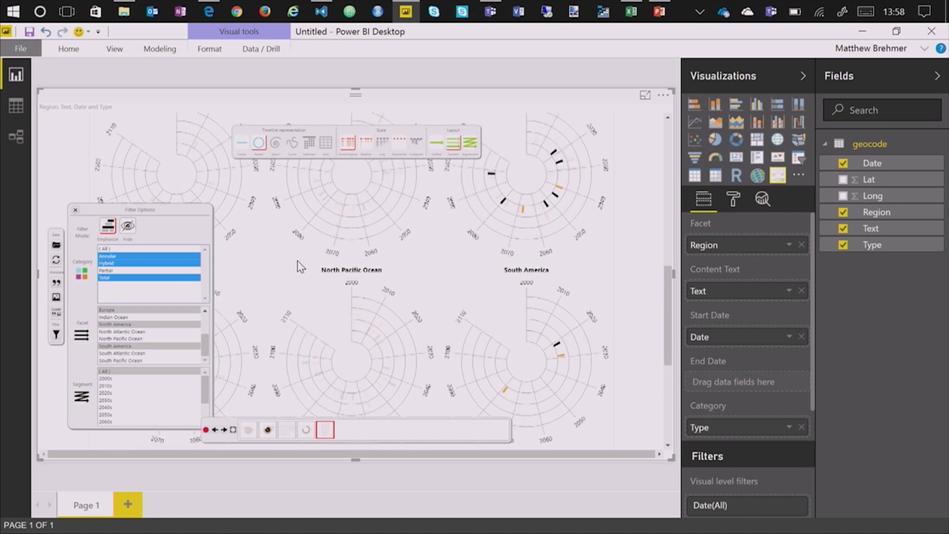
scroll(360, 239, up, 2)
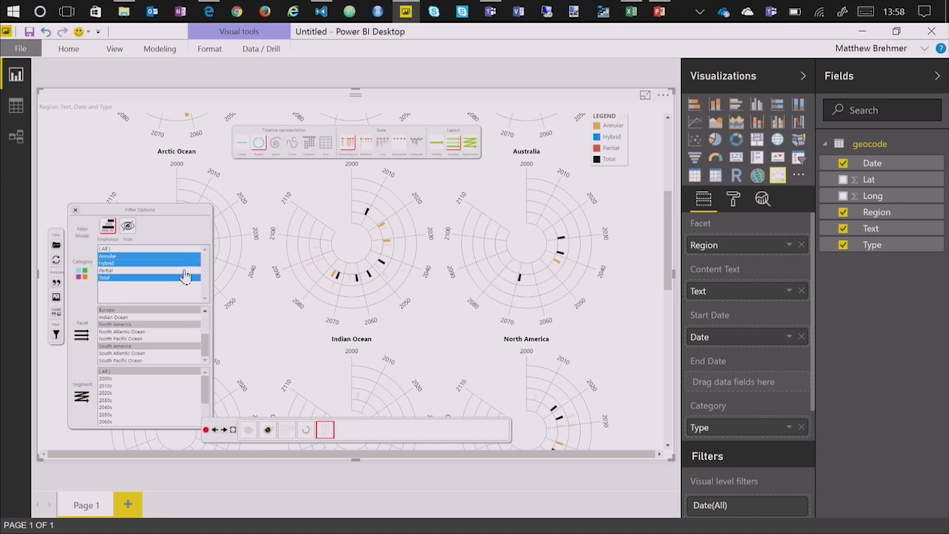
scroll(359, 272, up, 3)
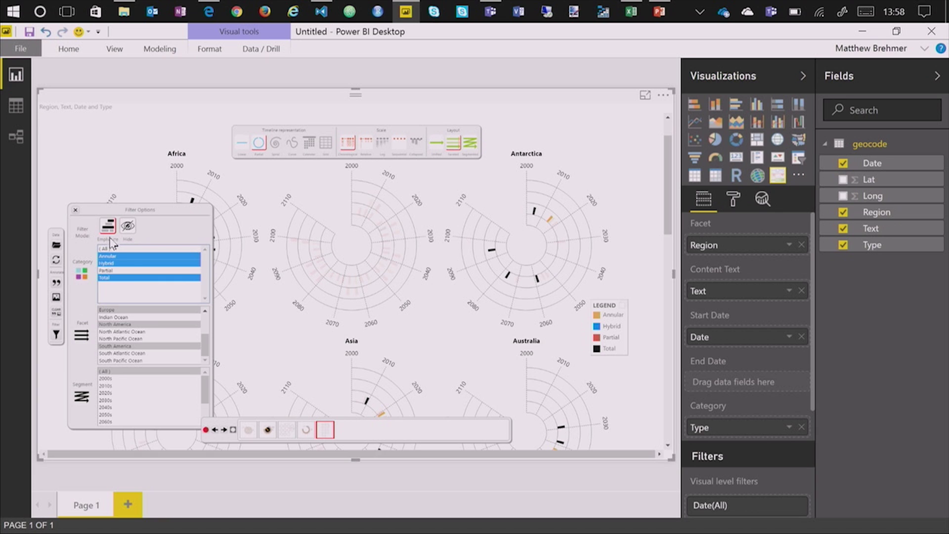
Step: Change the filter mode from Emphasize to Hide and close the filter options
click(127, 228)
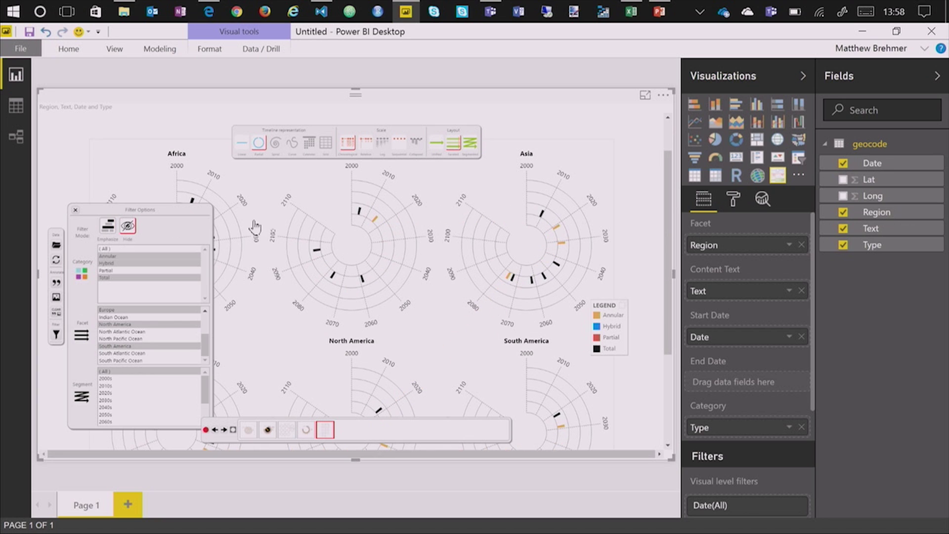
scroll(336, 240, up, 1)
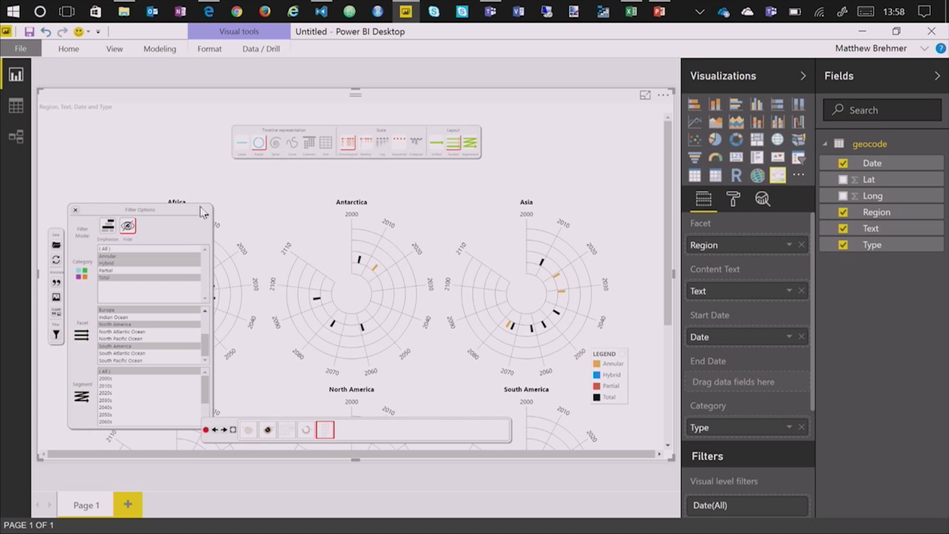
click(76, 210)
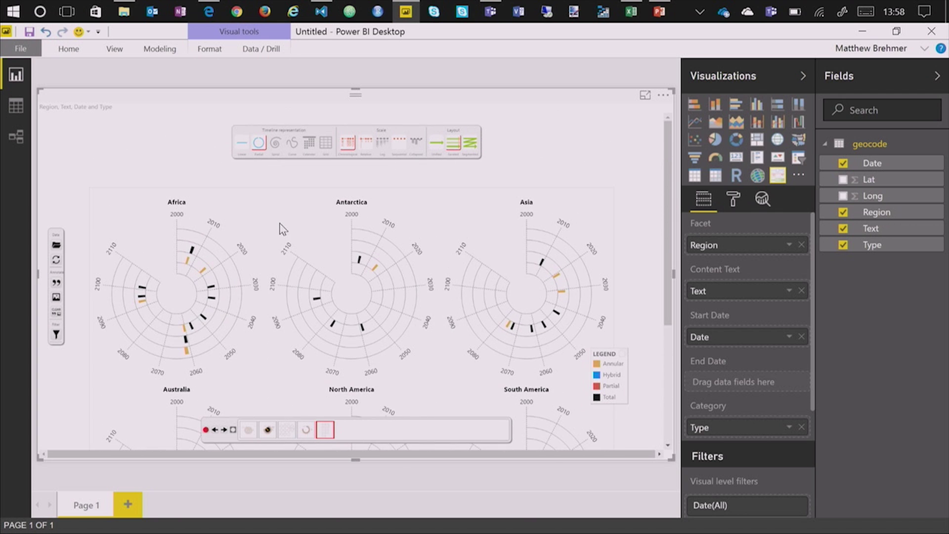
Step: Copy the line "Let's focus on just the total, annular, and hybrid eclipses visible from land." from the captions file in Visual Studio Code and return to Power BI Desktop
key(alt+Tab)
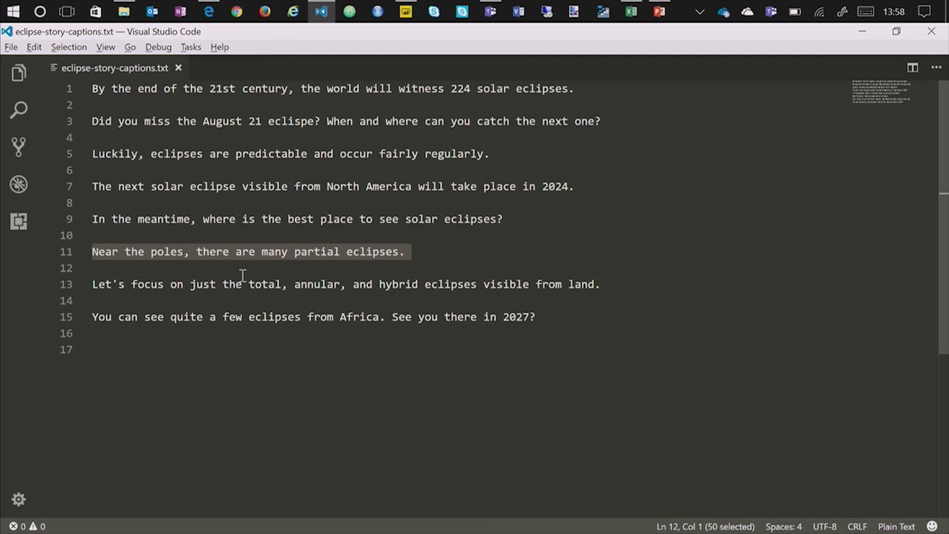
double_click(240, 286)
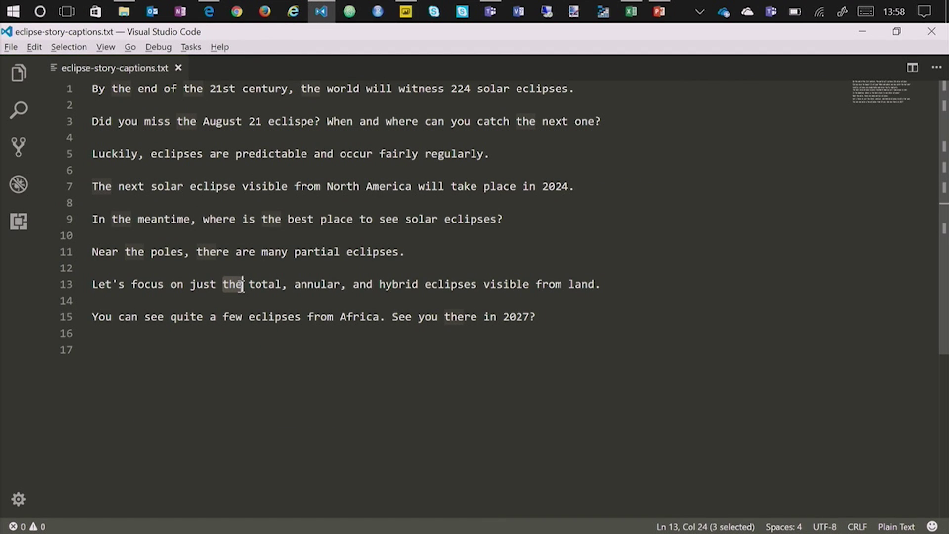
key(ctrl+Left)
key(ctrl+Left)
key(ctrl+Left)
key(ctrl+Left)
key(ctrl+Left)
key(ctrl+Left)
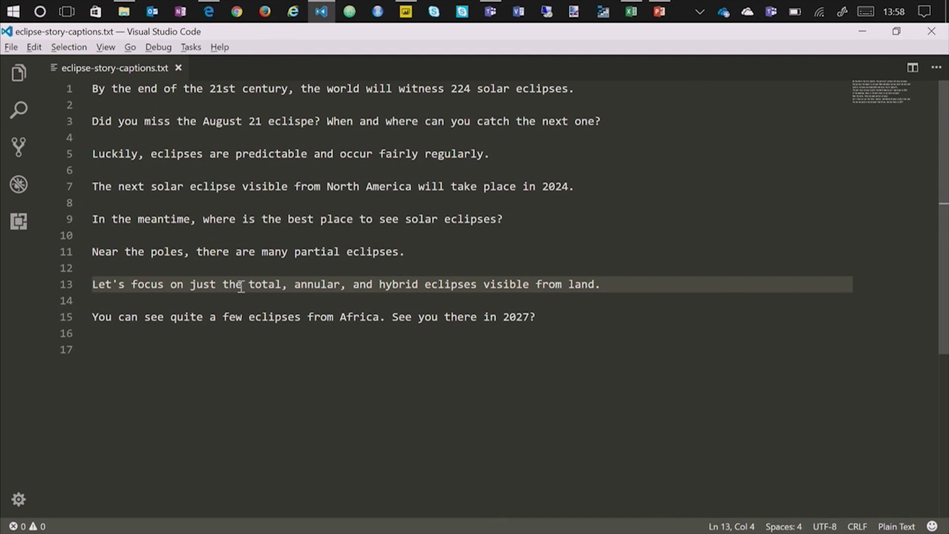
key(shift+End)
key(ctrl+c)
key(alt+Tab)
Step: Add the copied line as a caption, widen it to one line above the region circles and record the sixth scene
click(56, 281)
key(ctrl+v)
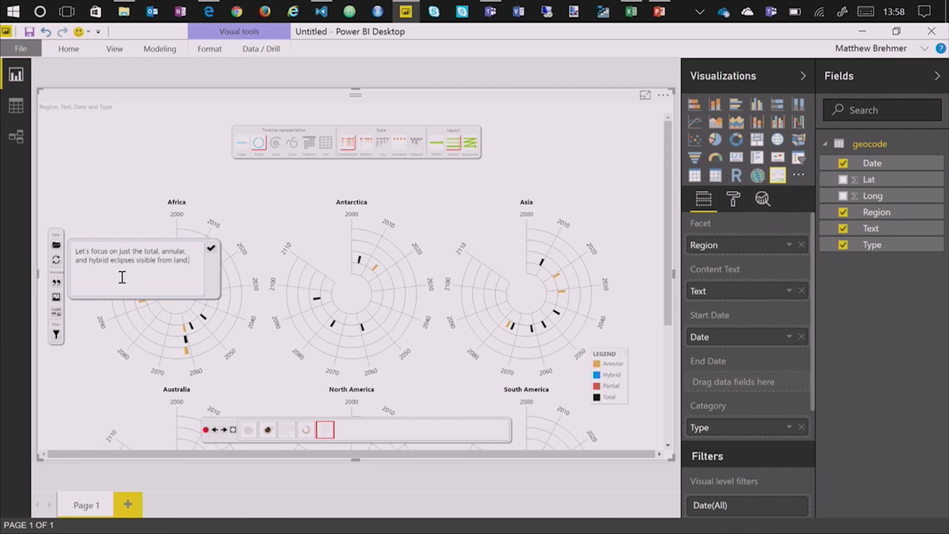
click(212, 248)
drag(385, 269, 259, 185)
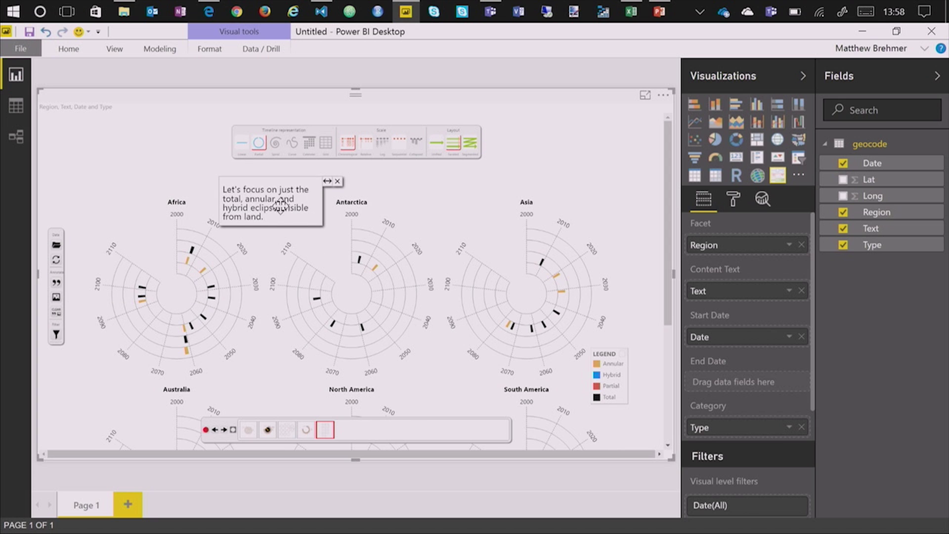
drag(331, 177, 514, 178)
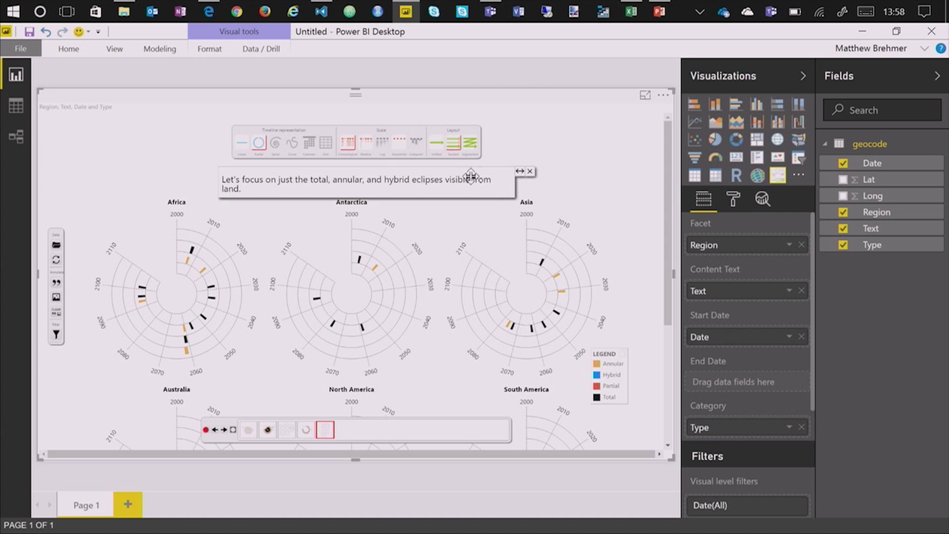
drag(521, 172, 482, 169)
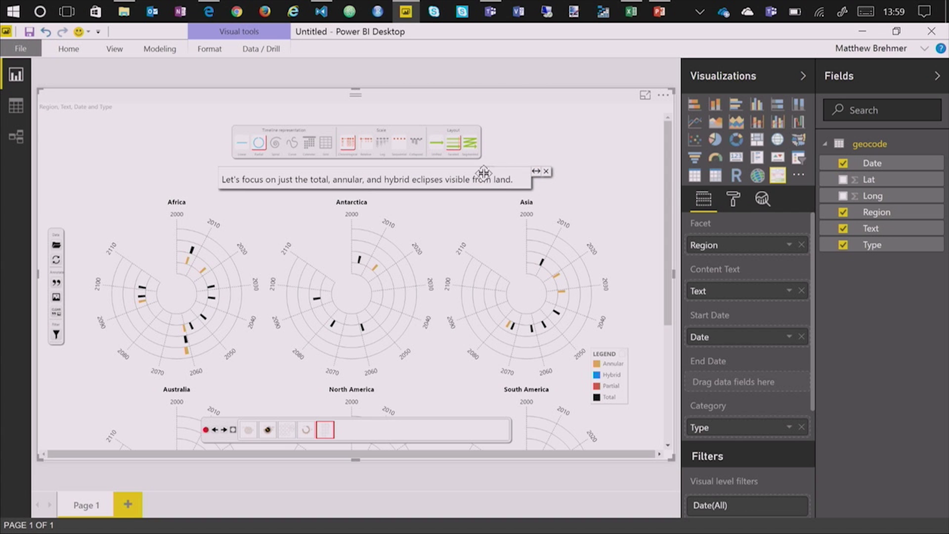
click(205, 430)
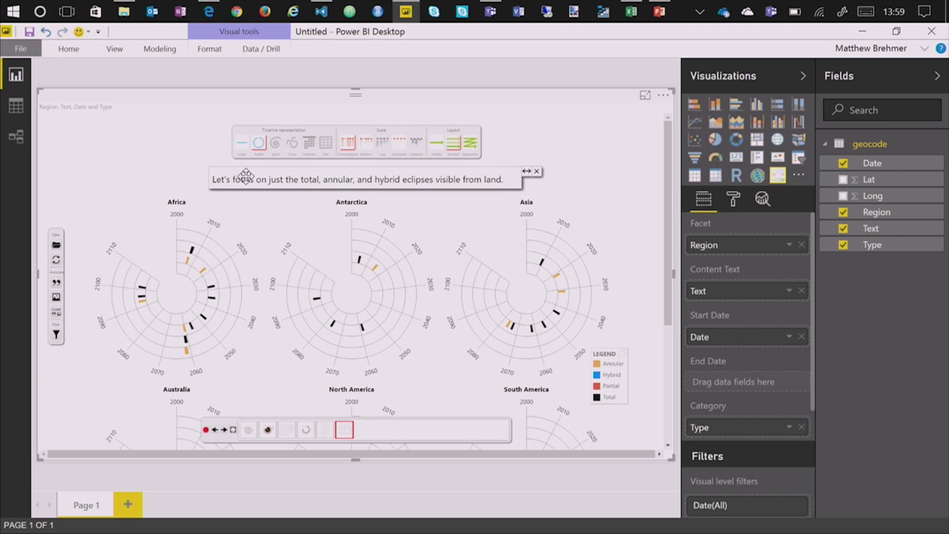
Step: Switch the faceted timeline to the linear representation and look over the rows of all regions
click(241, 149)
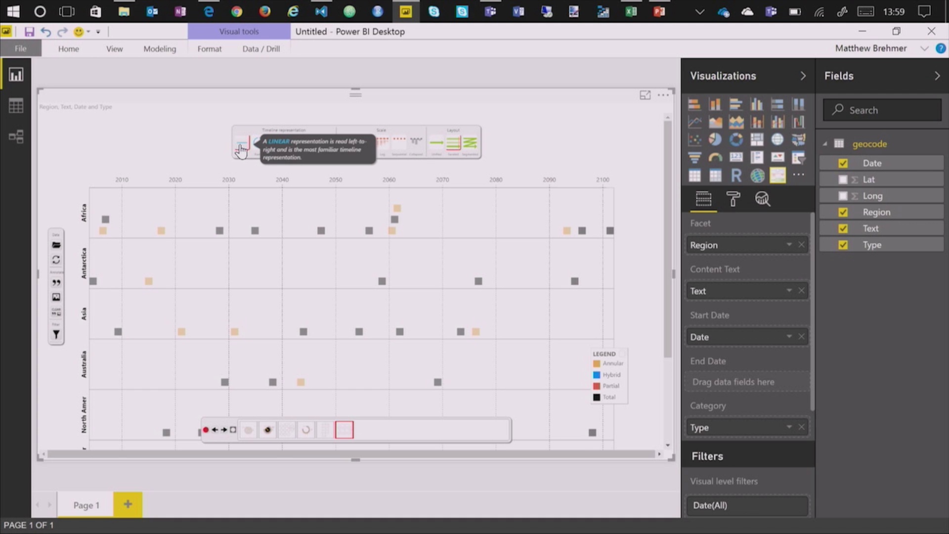
scroll(488, 229, down, 3)
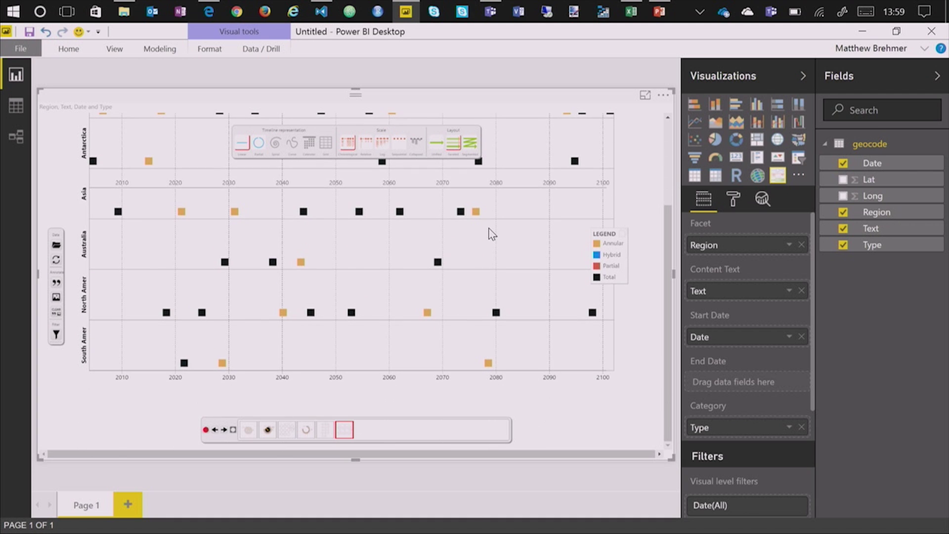
scroll(490, 234, up, 2)
scroll(491, 233, down, 3)
scroll(491, 234, up, 3)
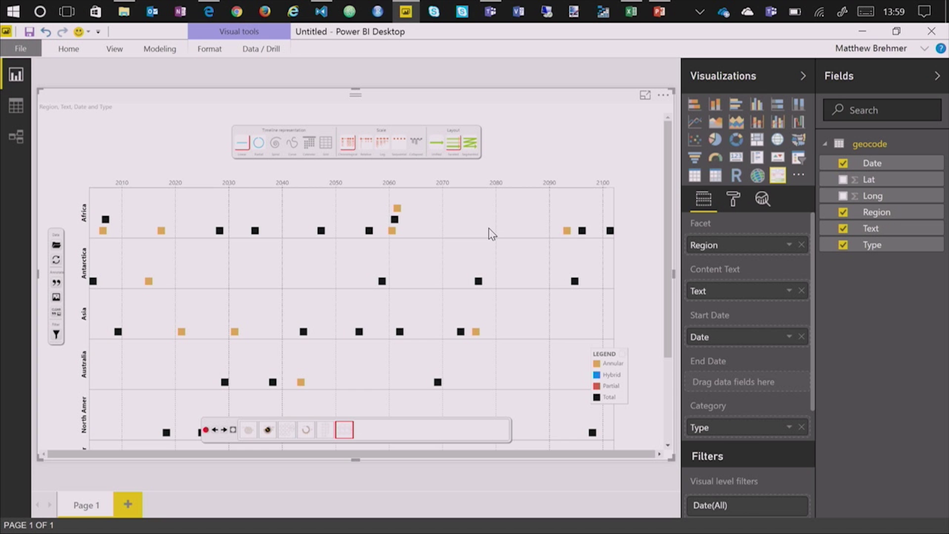
scroll(490, 232, down, 2)
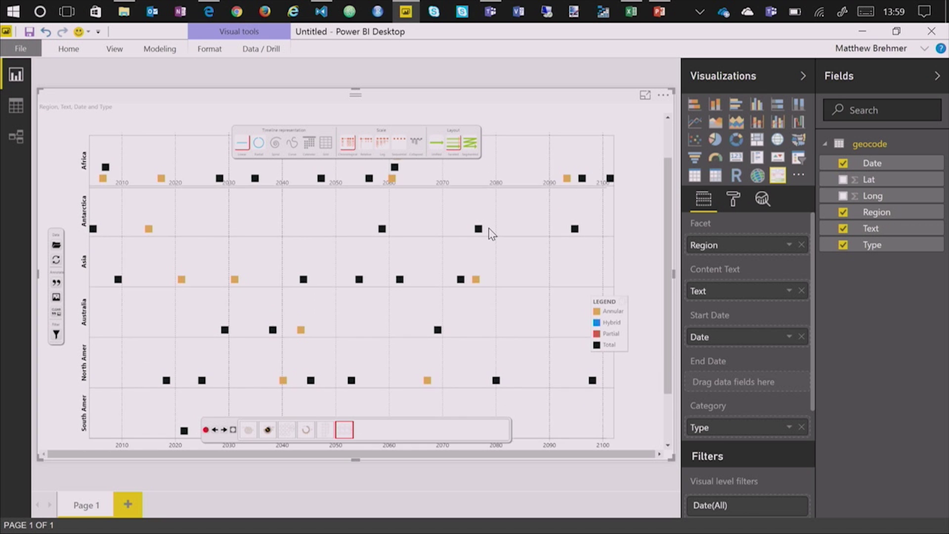
scroll(489, 232, up, 2)
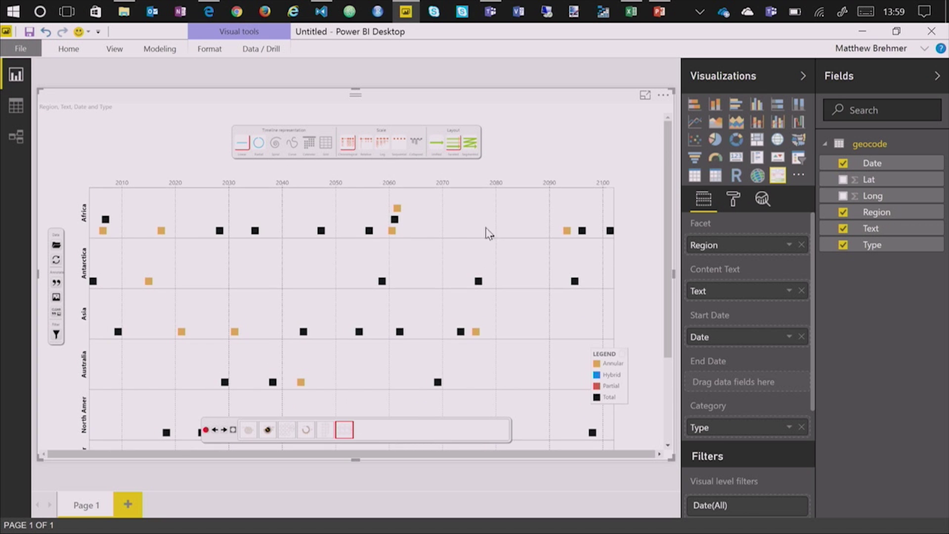
Step: Switch the linear timeline to the sequential scale and move the legend just below the right end of the region rows
click(400, 151)
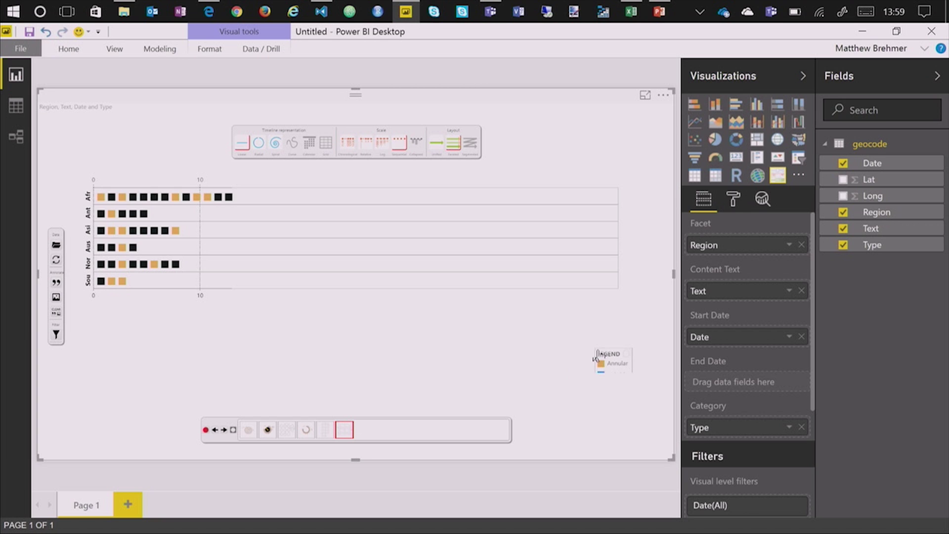
drag(609, 353, 601, 302)
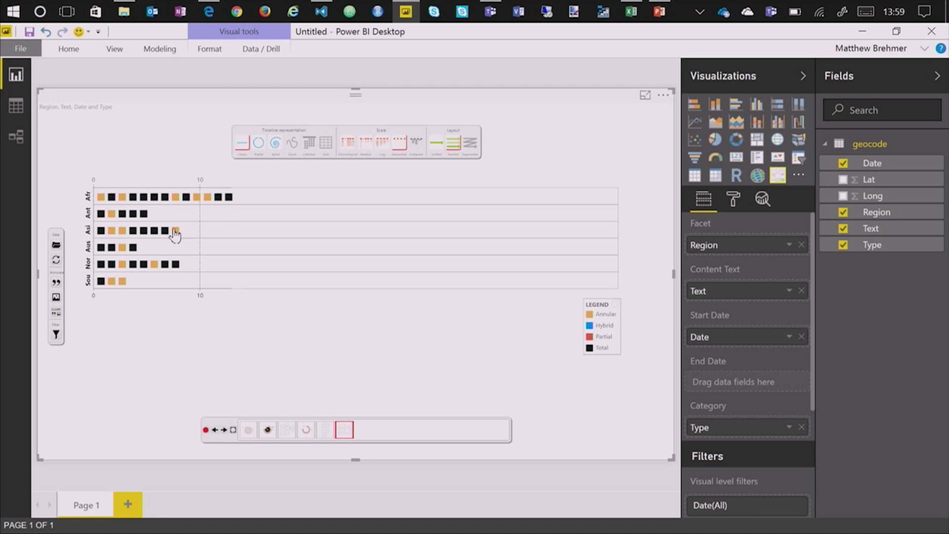
Step: Annotate the 2027-08-02 total eclipse in the Africa row and place its annotation to the right of the region squares
click(154, 198)
mouse_move(155, 200)
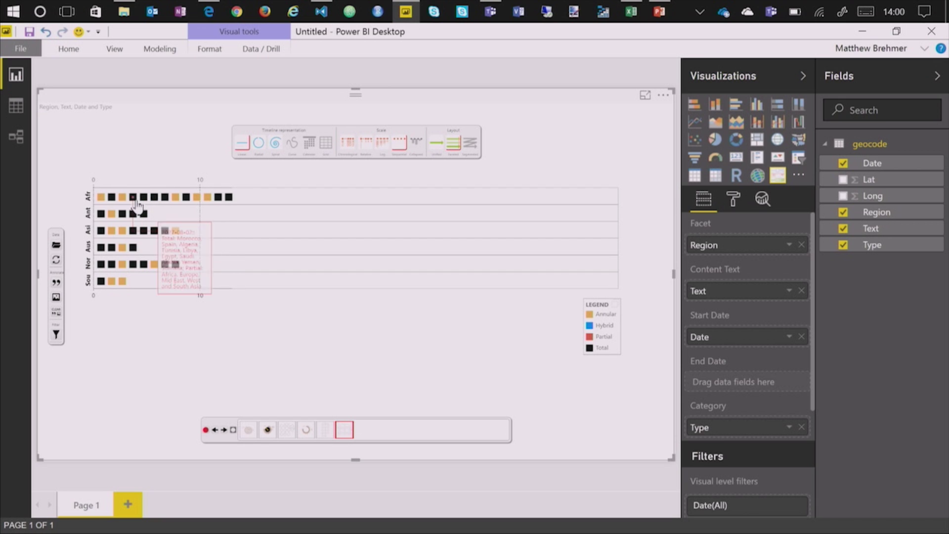
click(133, 198)
drag(180, 240, 221, 222)
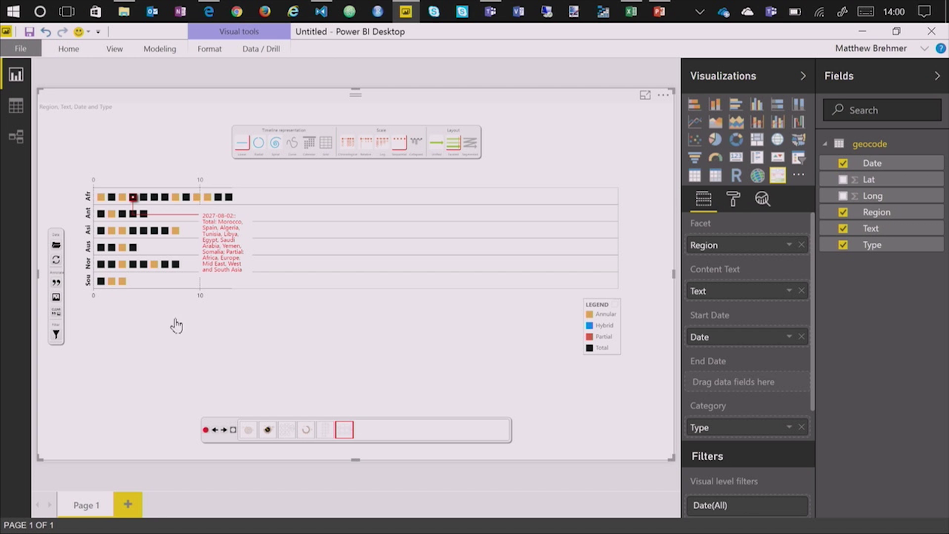
Step: Add the PNG image 2027-08-02-eclipse.png from the eclipses folder to the timeline without resizing it
click(56, 297)
click(94, 325)
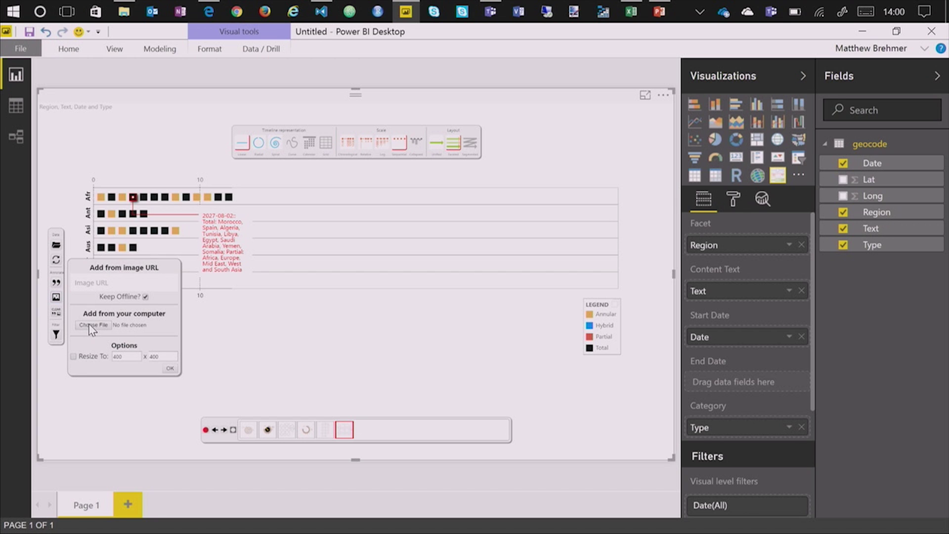
click(391, 315)
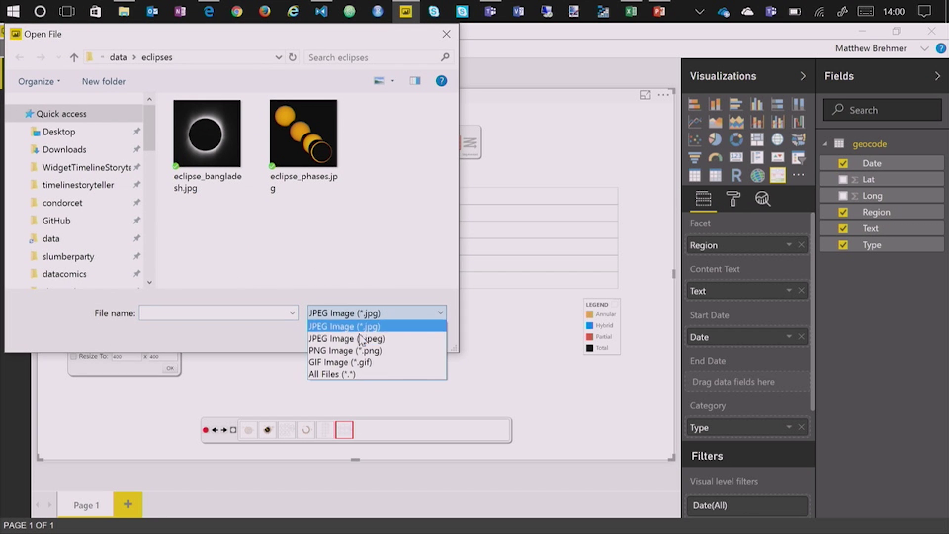
click(357, 350)
click(415, 154)
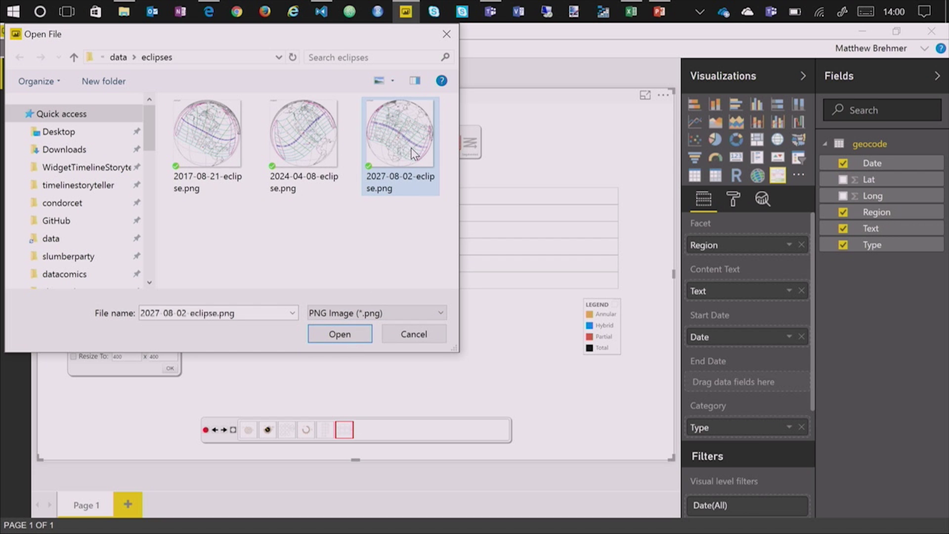
click(340, 334)
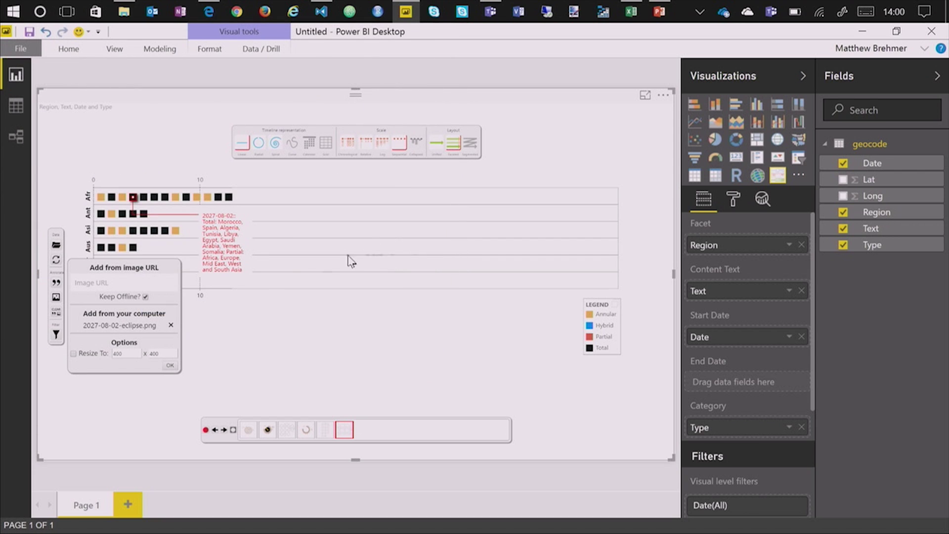
click(171, 365)
Step: Position the globe image over the middle of the region rows and nudge the 2027 annotation slightly closer to it
mouse_move(460, 199)
mouse_down()
mouse_move(368, 197)
mouse_move(445, 202)
mouse_move(446, 187)
mouse_up()
drag(395, 262, 410, 248)
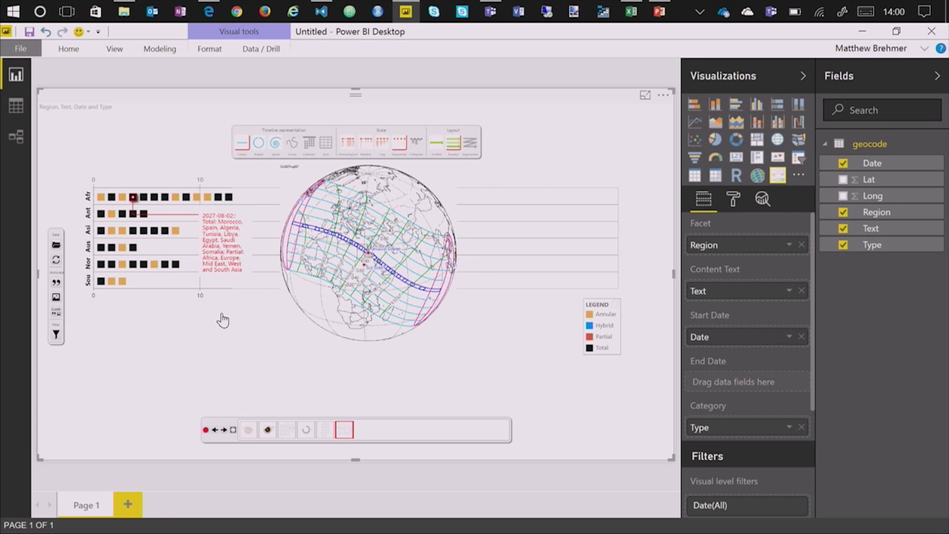
mouse_move(220, 247)
mouse_down()
mouse_move(237, 238)
mouse_move(232, 254)
mouse_up()
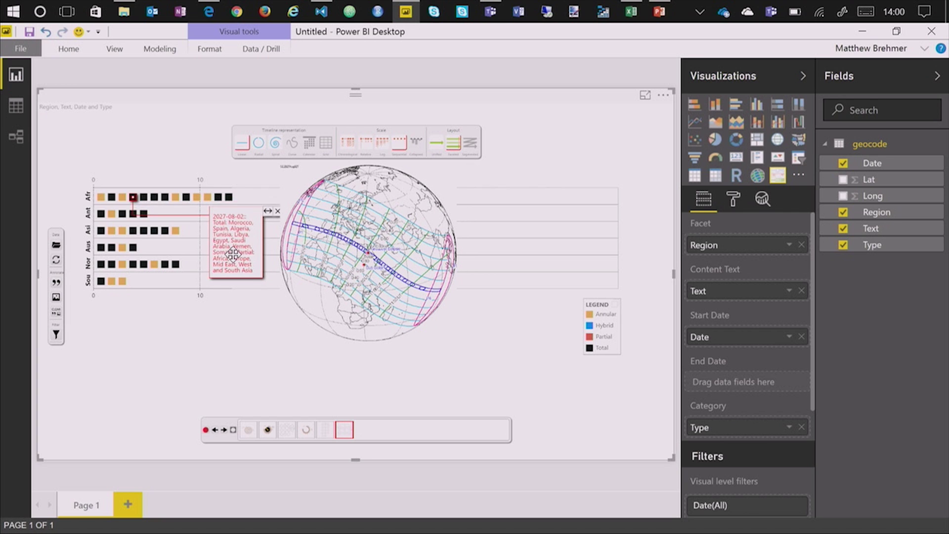
Step: Copy the line "You can see quite a few eclipses from Africa. See you there in 2027?" from the captions file in Visual Studio Code and return to Power BI Desktop
key(alt+Tab)
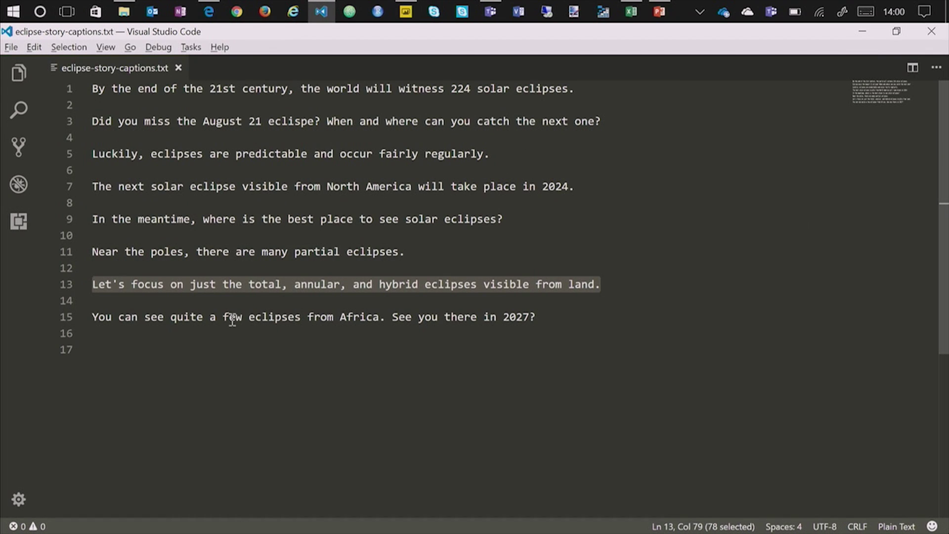
double_click(232, 316)
triple_click(232, 316)
key(ctrl+c)
key(alt+Tab)
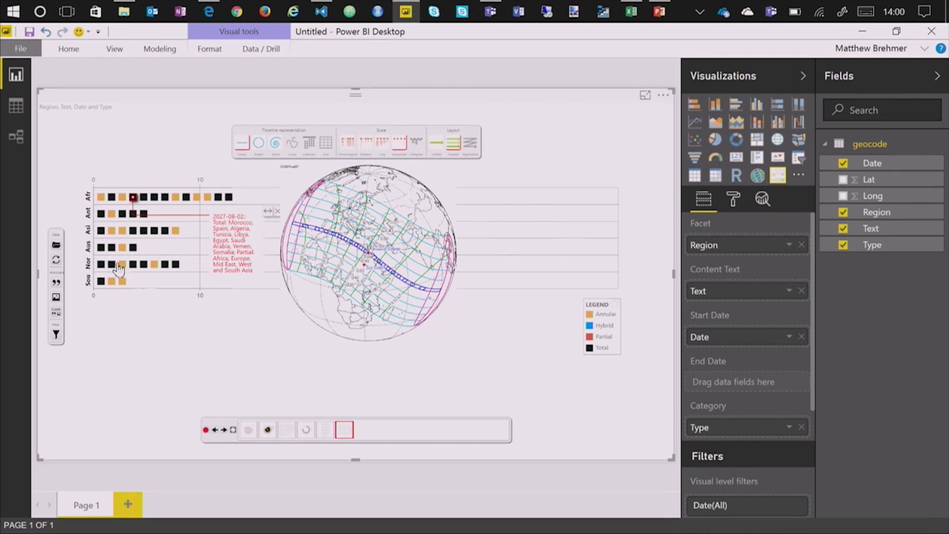
Step: Add the copied line as a caption below the region rows, widen it to two lines and record the seventh scene
click(56, 282)
key(ctrl+v)
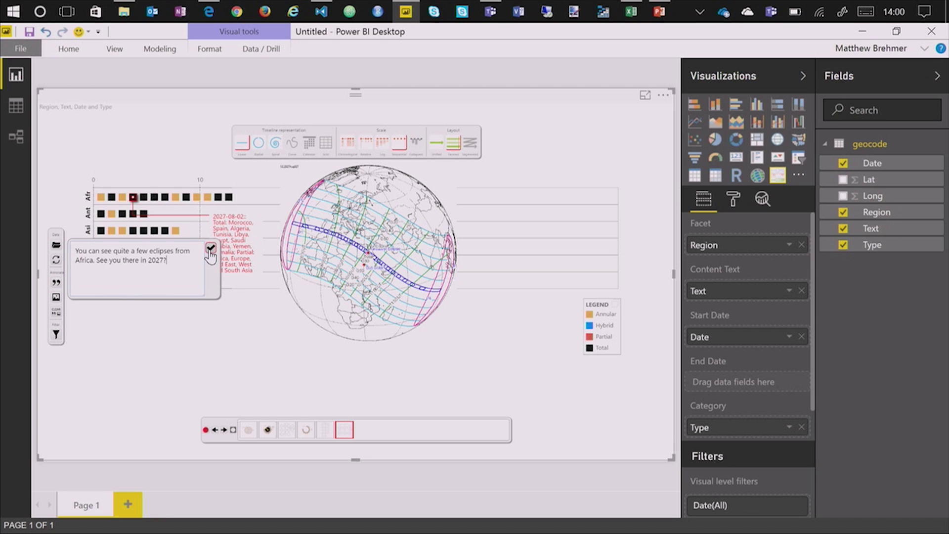
click(212, 249)
mouse_move(387, 215)
mouse_down()
mouse_move(289, 209)
mouse_move(123, 157)
mouse_move(136, 153)
mouse_move(143, 329)
mouse_up()
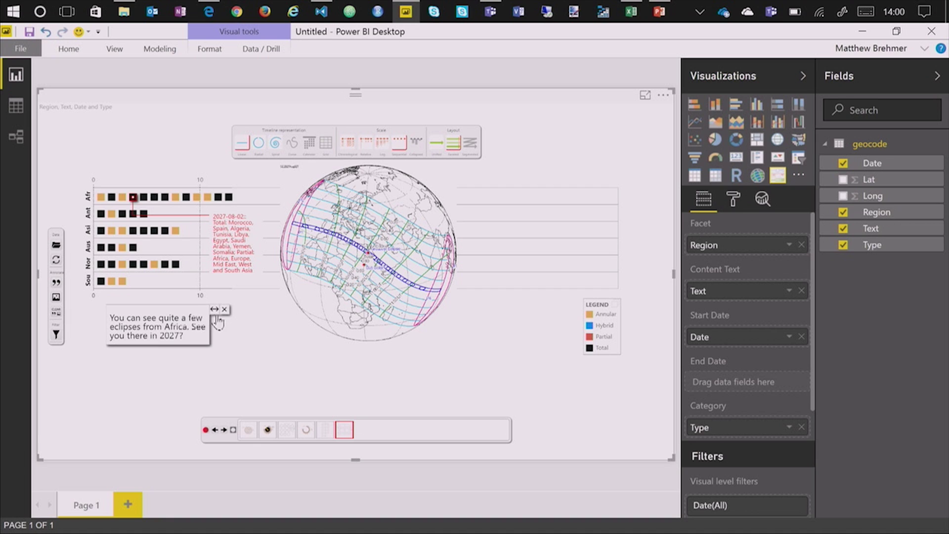
drag(214, 305, 283, 310)
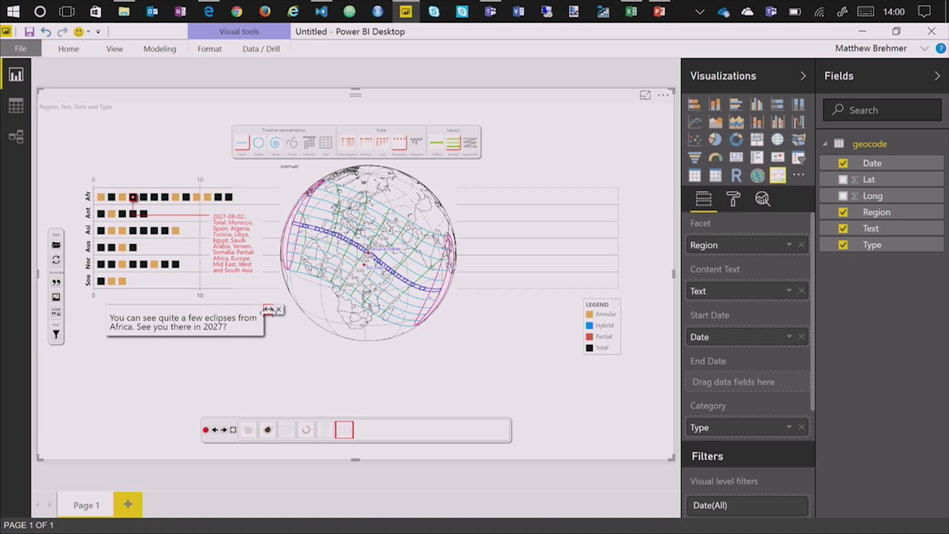
click(205, 429)
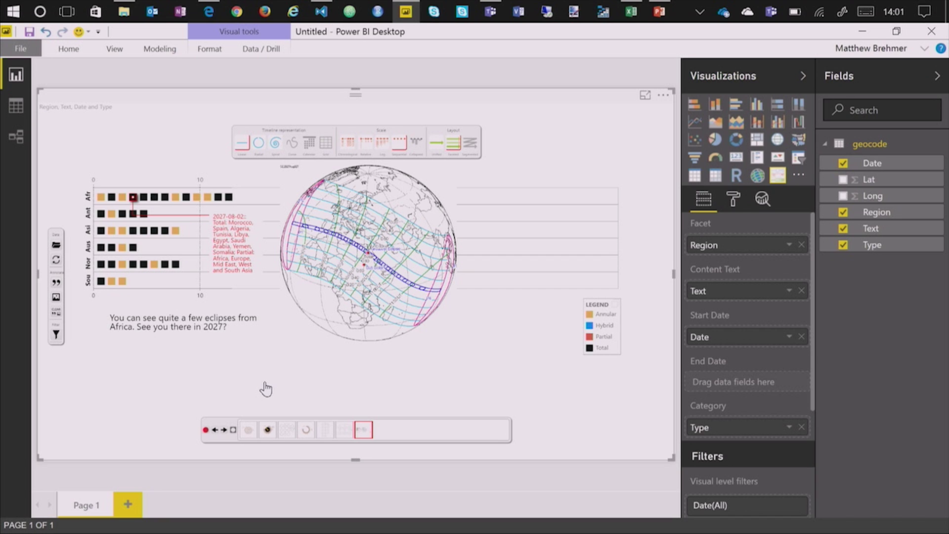
Step: Switch the story to playback mode, step forward through the first scenes and go back to the opening spiral
click(233, 430)
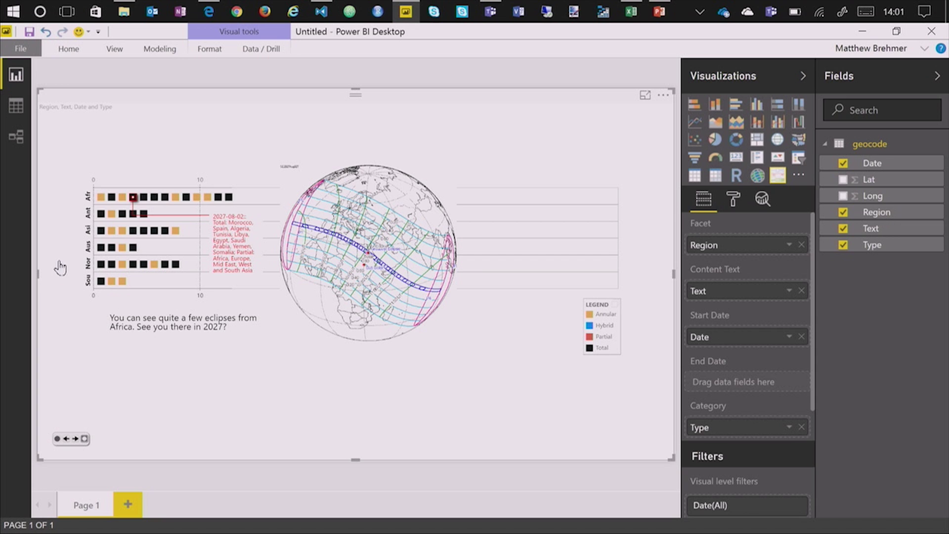
click(75, 438)
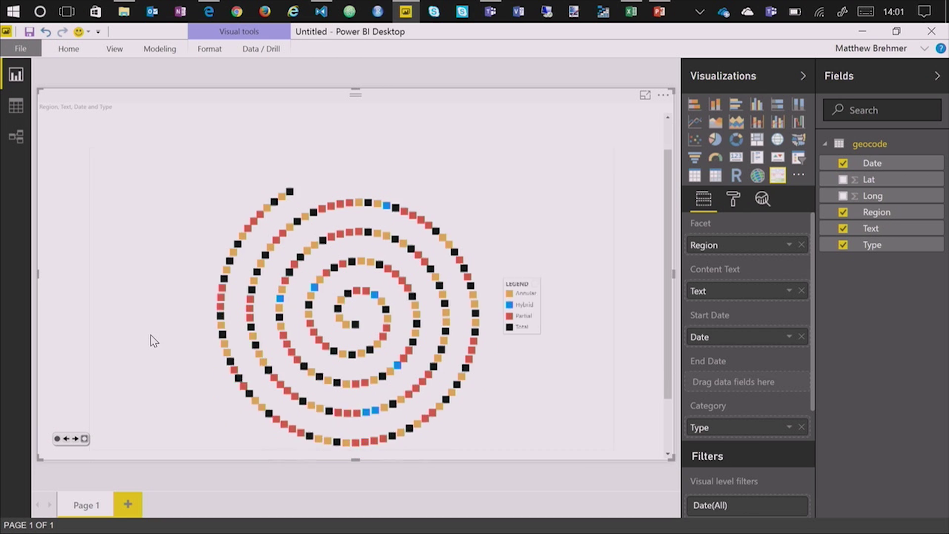
click(75, 438)
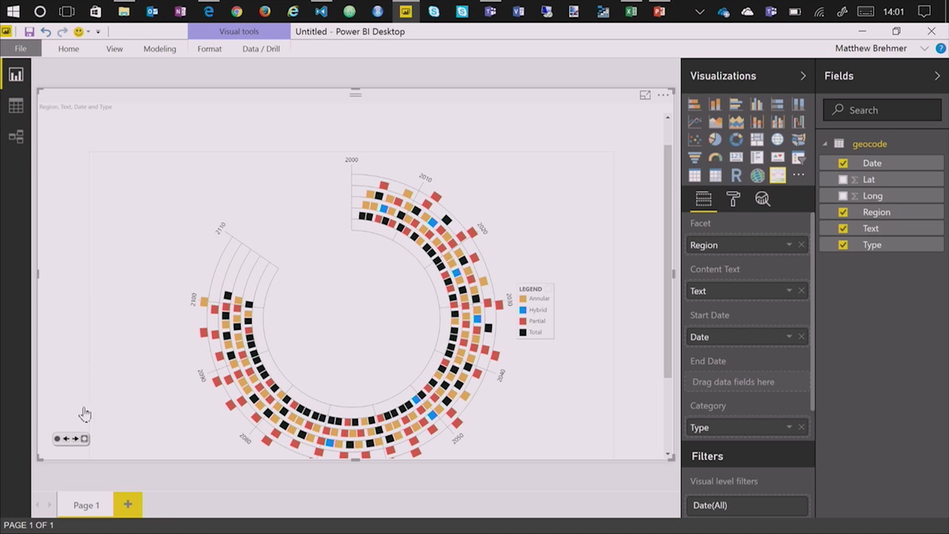
click(66, 445)
click(66, 444)
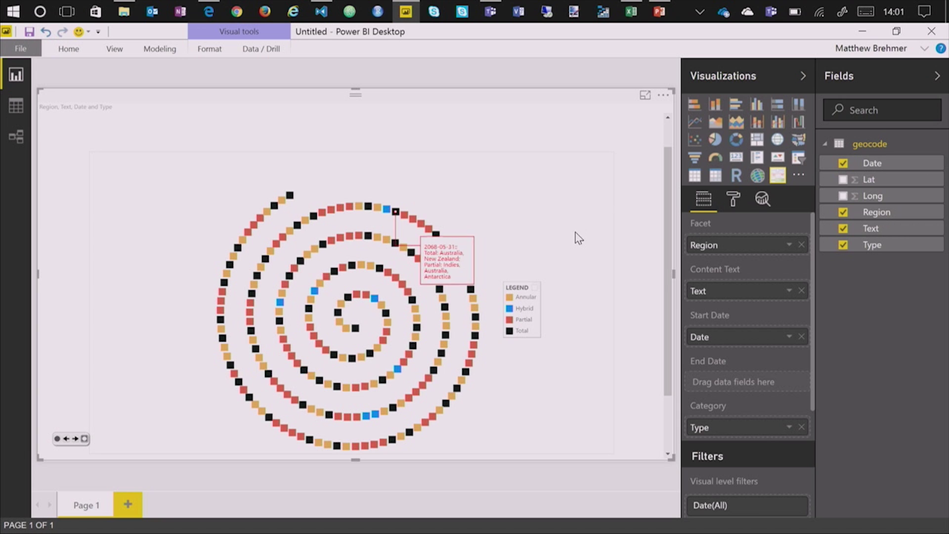
Step: Turn on Auto Load in the visual's Story format settings
click(736, 201)
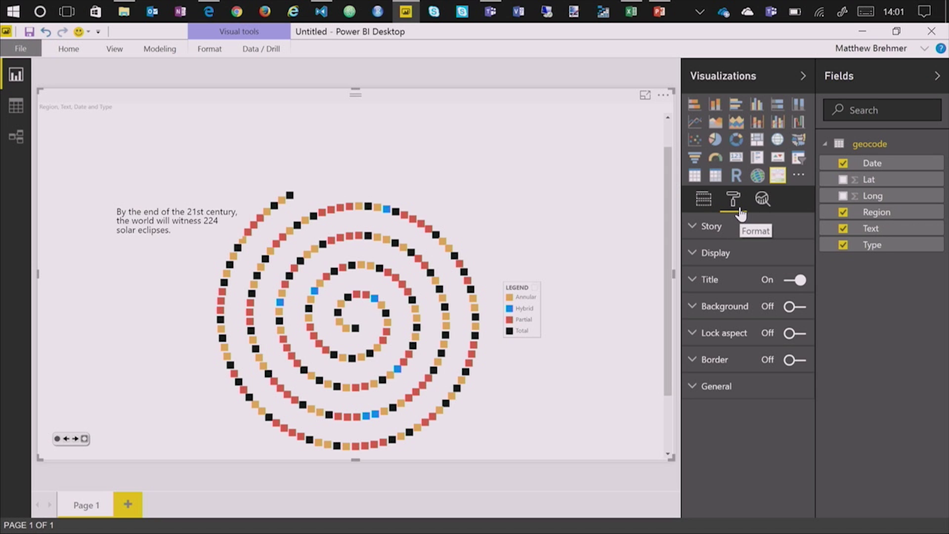
click(717, 230)
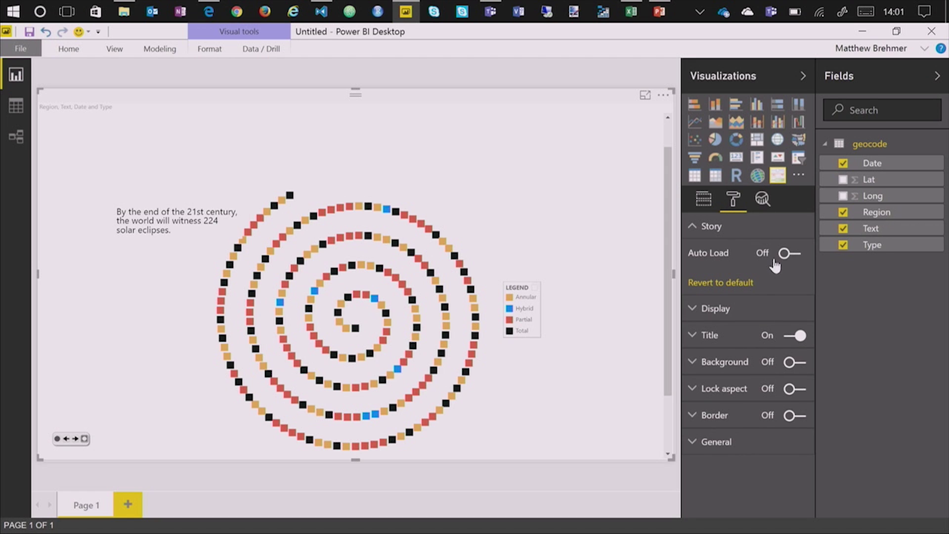
click(792, 255)
Step: Save the report as 21st-century-eclipses in the eclipses folder
click(29, 32)
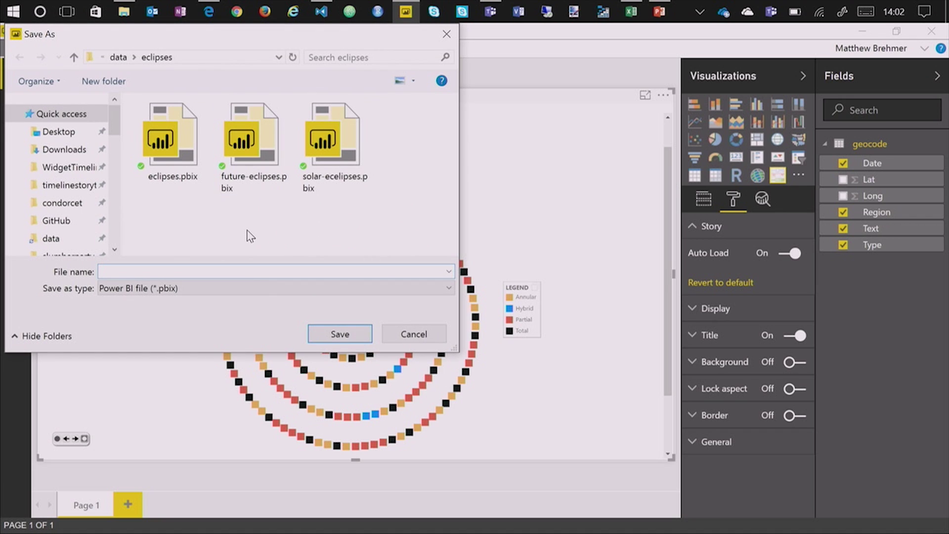
text(21st-century-eclipses)
key(Return)
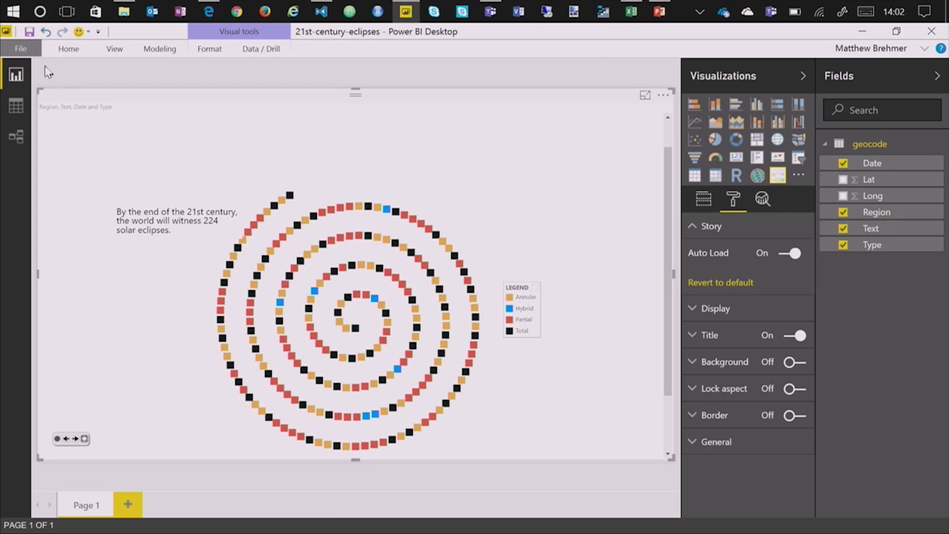
Step: Publish the report to Power BI with the Timeline Storyteller workspace as the destination
click(23, 45)
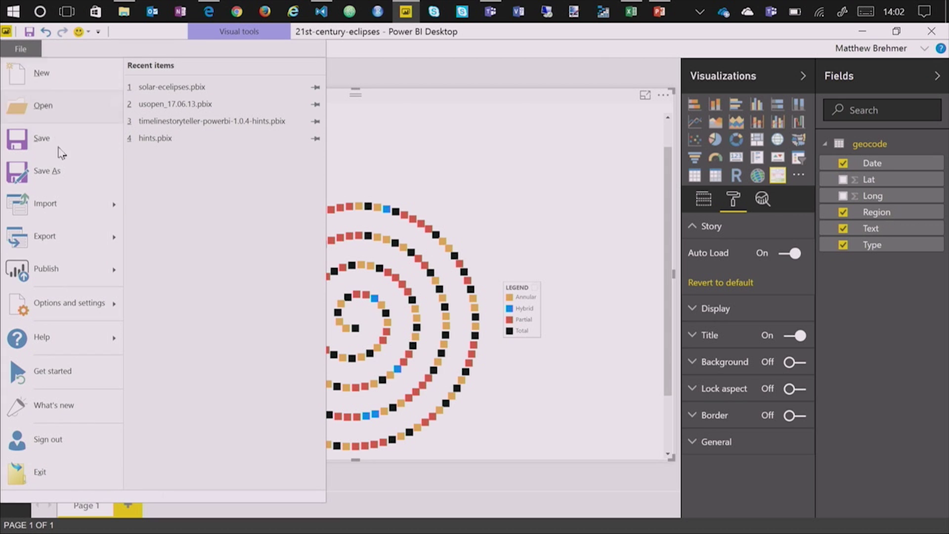
mouse_move(55, 267)
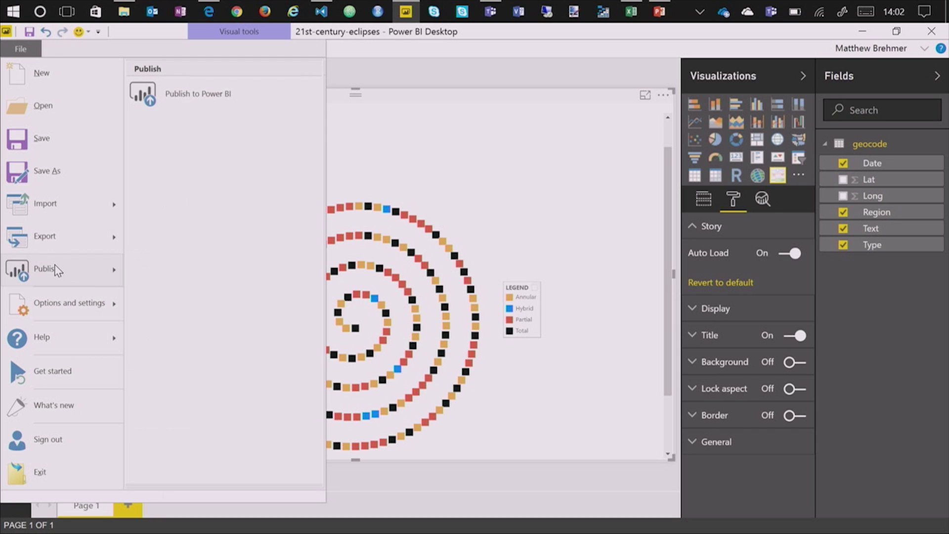
click(254, 105)
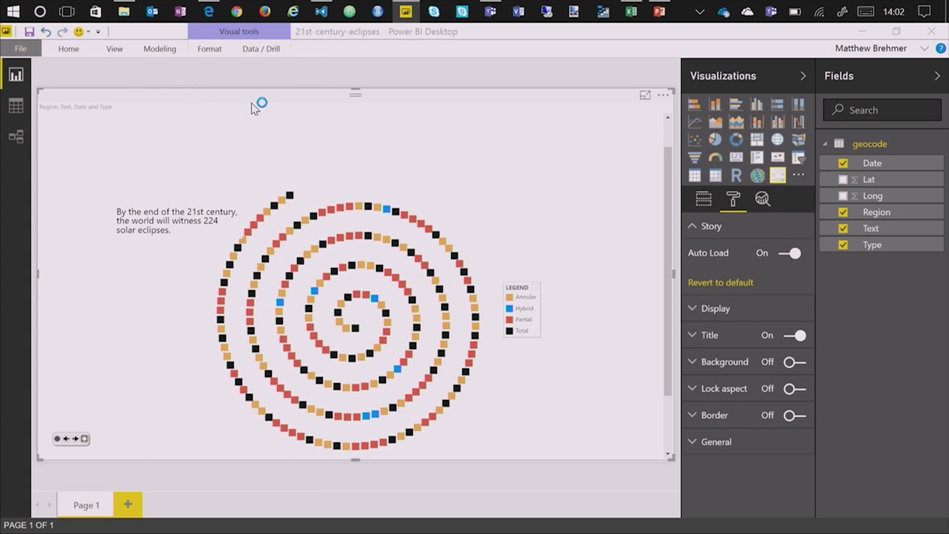
scroll(448, 246, down, 2)
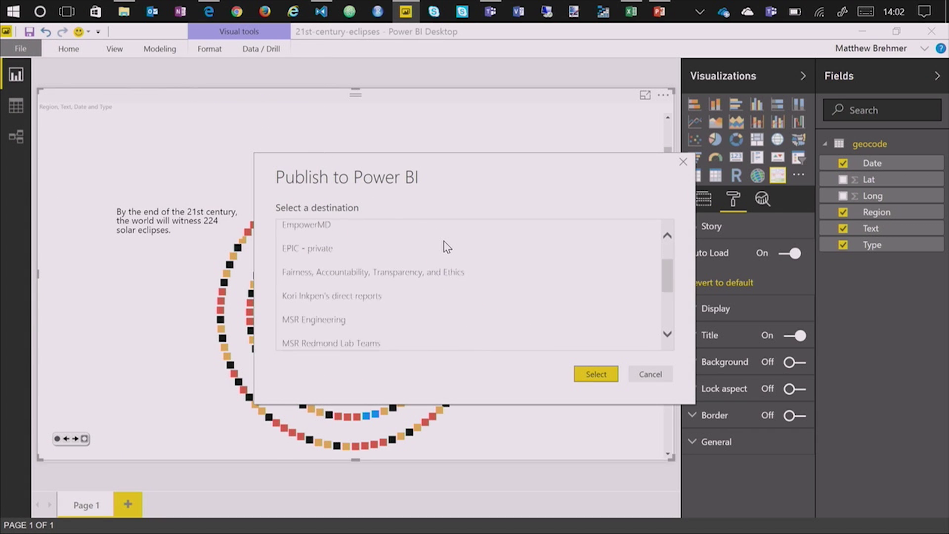
scroll(447, 244, down, 5)
click(345, 311)
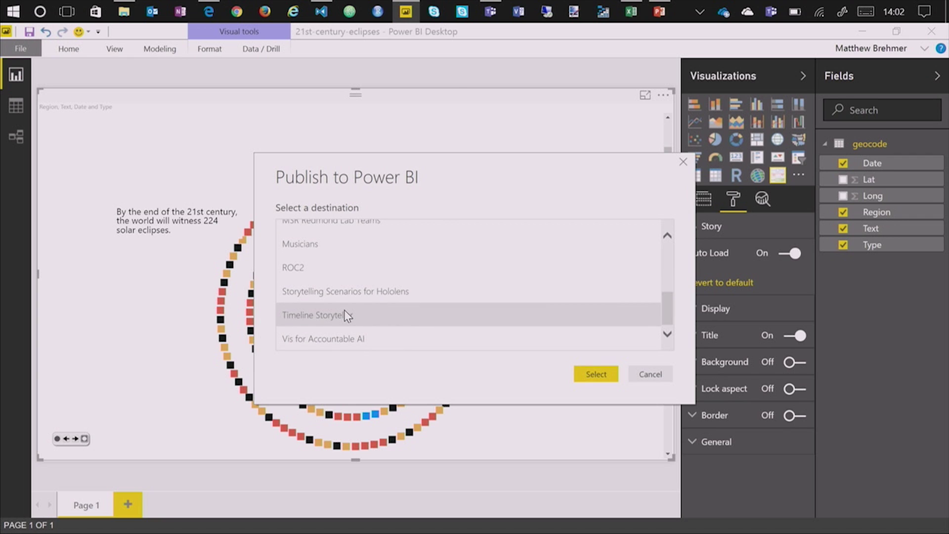
click(593, 370)
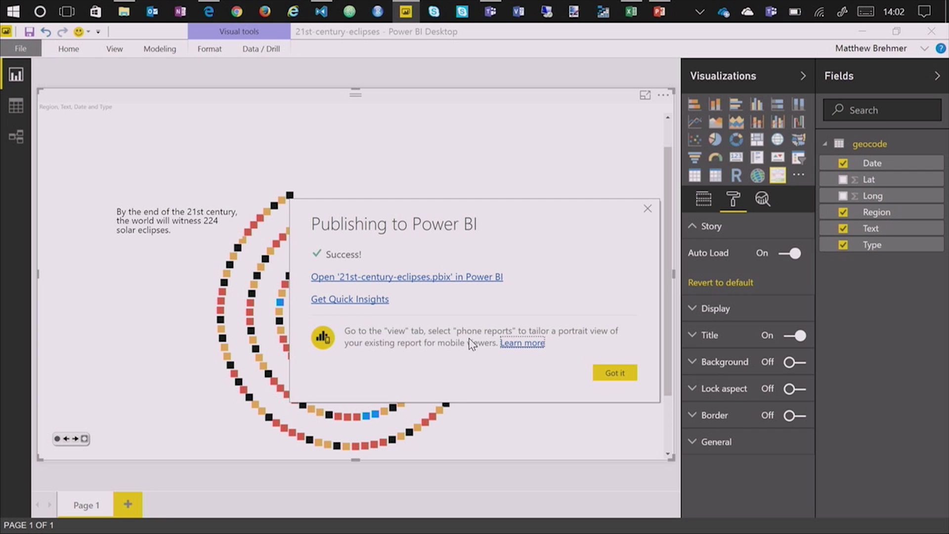
Step: Open the published 21st-century-eclipses report in the Power BI service and start stepping through its story
click(433, 286)
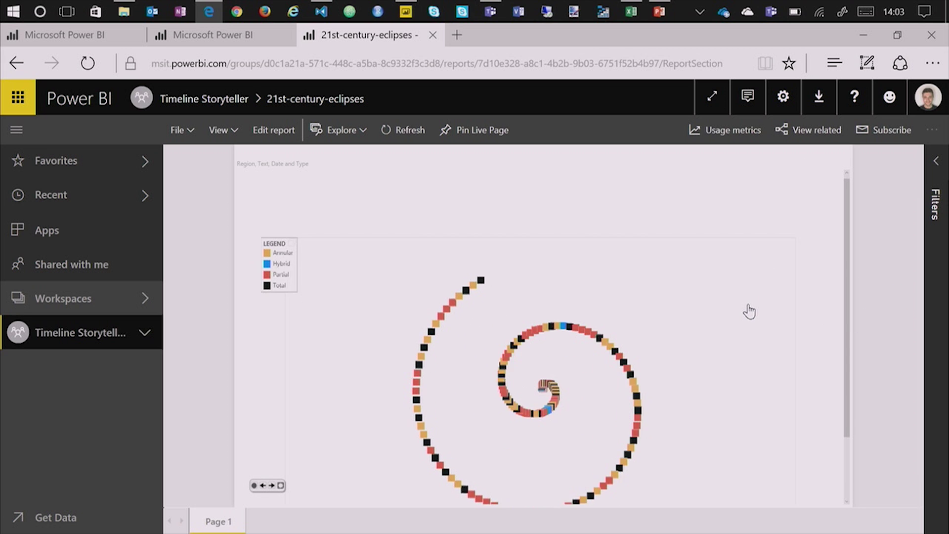
scroll(749, 311, down, 1)
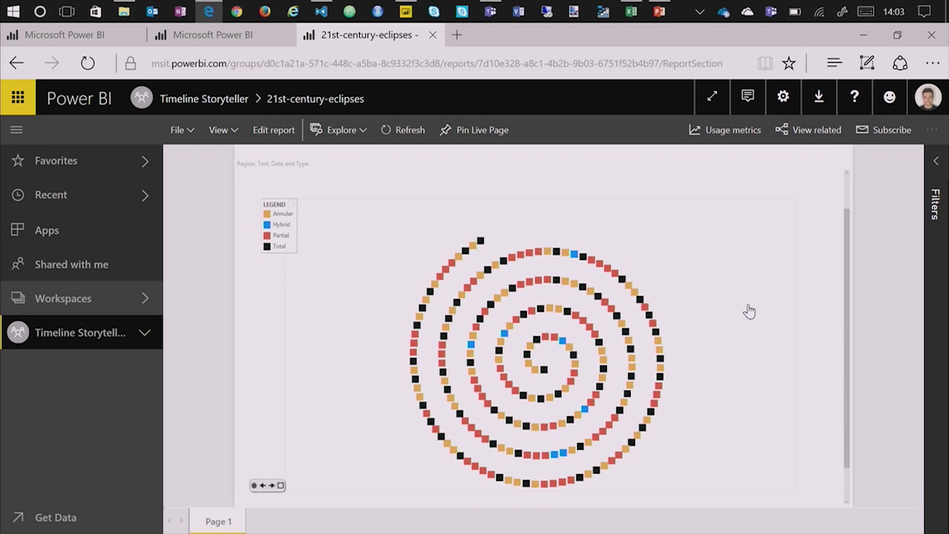
scroll(749, 312, down, 1)
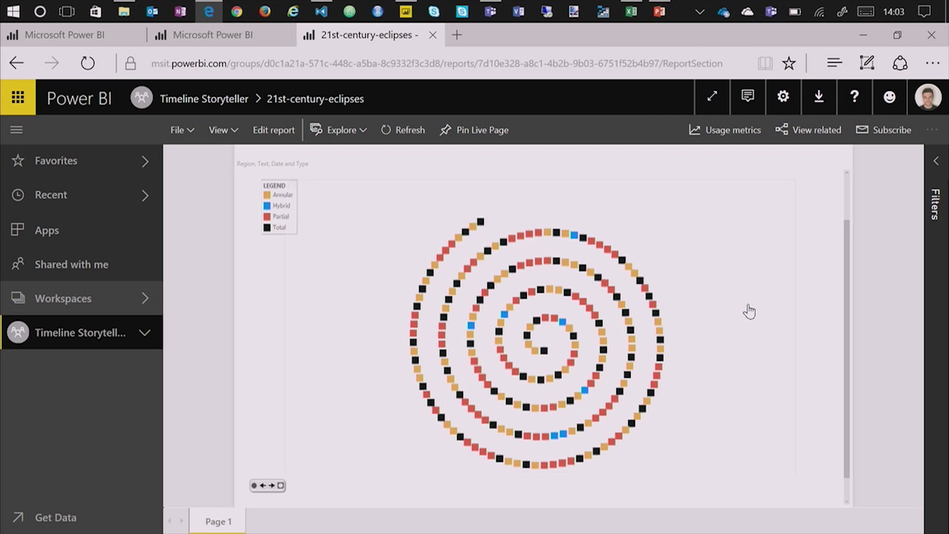
click(271, 485)
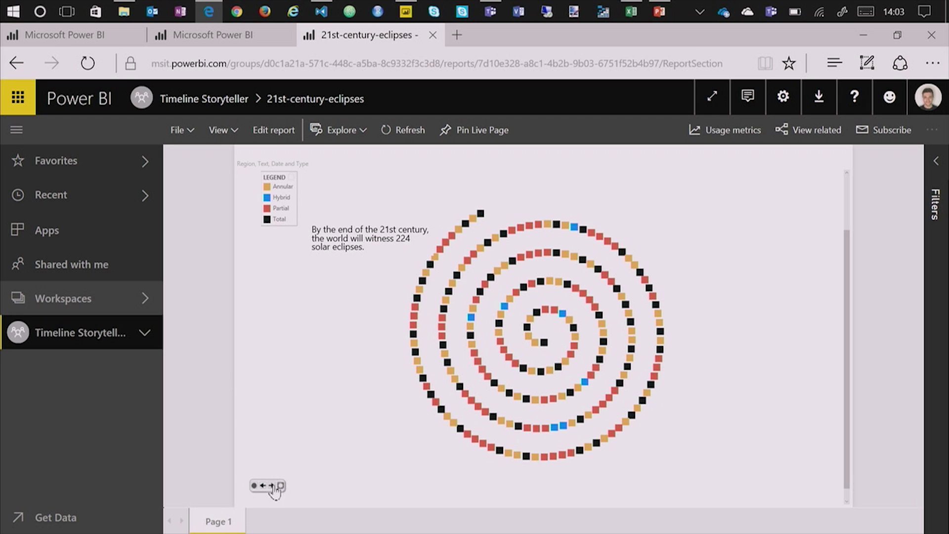
Step: Publish the 21st-century-eclipses report to the web by creating a public embed code for it
click(186, 135)
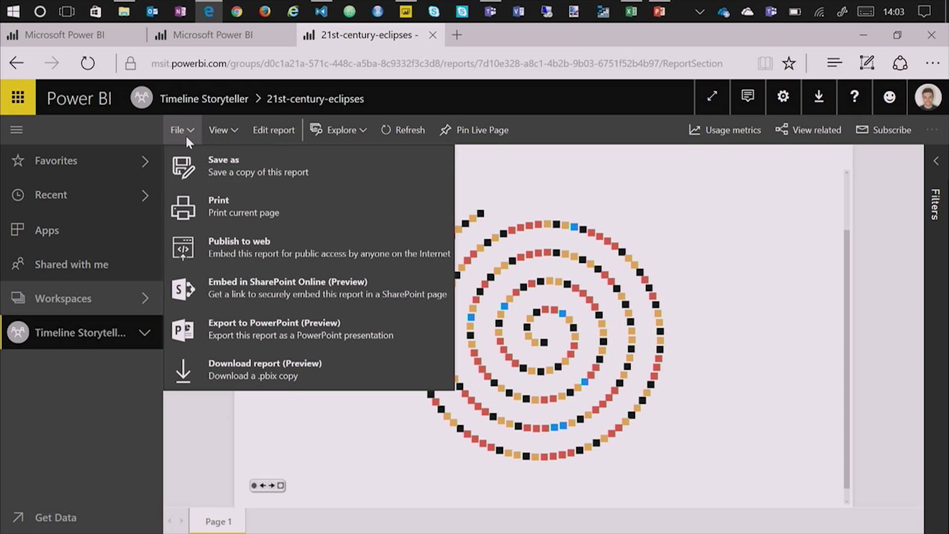
click(244, 250)
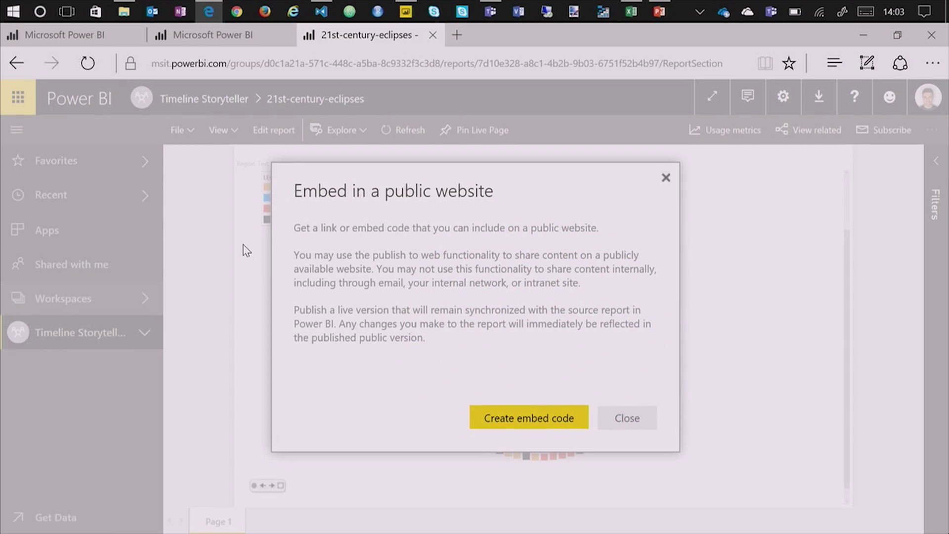
click(538, 419)
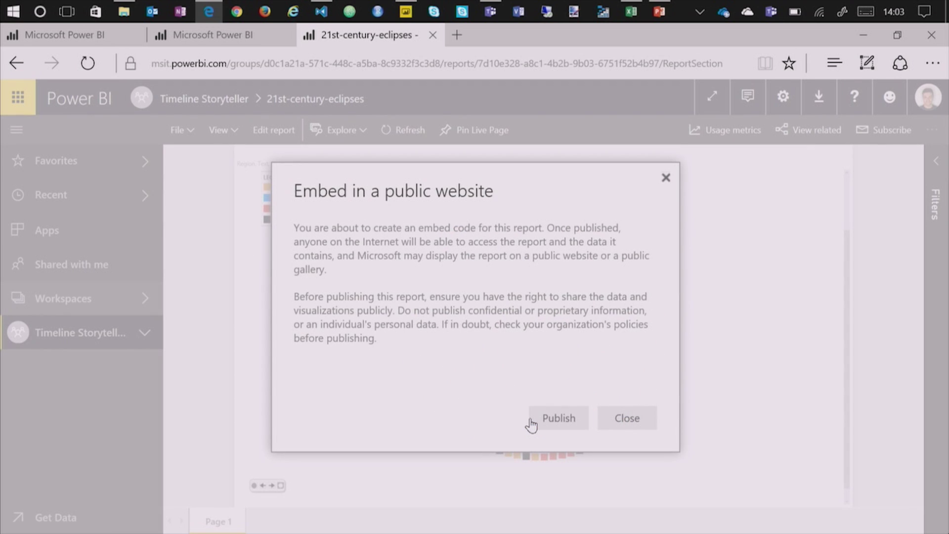
click(560, 424)
click(442, 326)
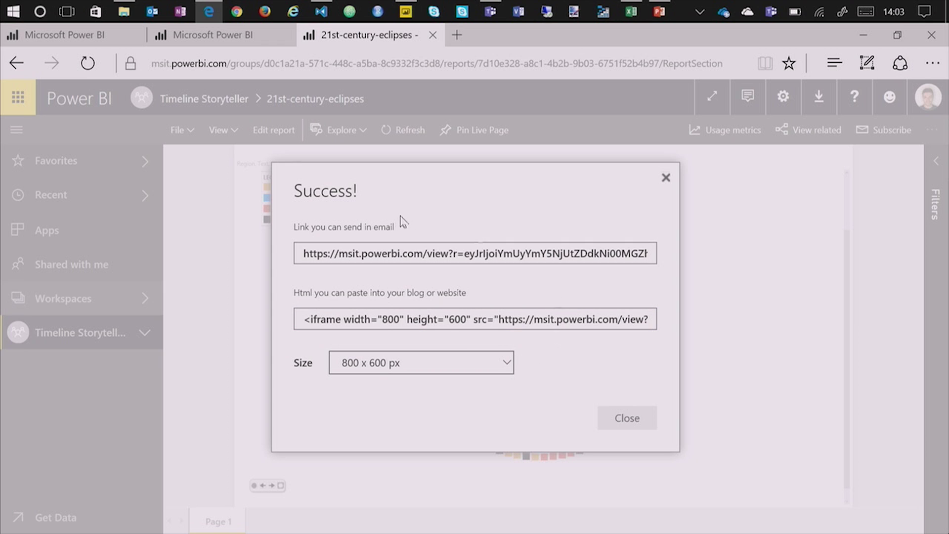
Step: Copy the report's public email link, close the embed dialog and open the link in a new browser tab
click(385, 253)
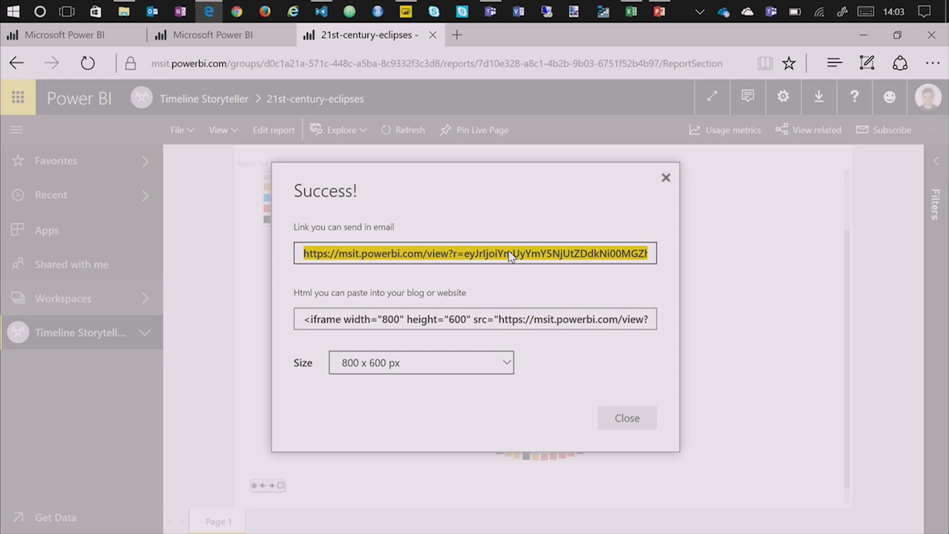
click(621, 417)
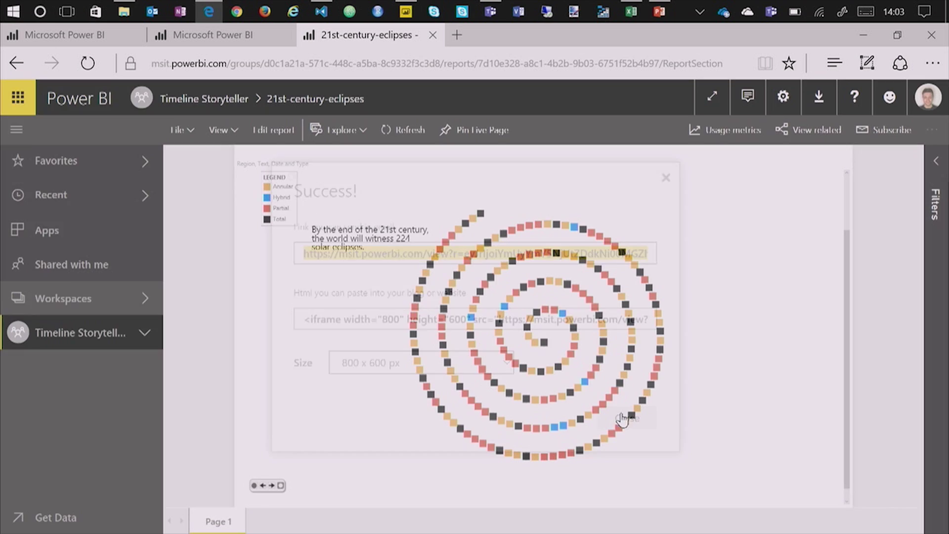
click(459, 42)
key(ctrl+v)
key(Return)
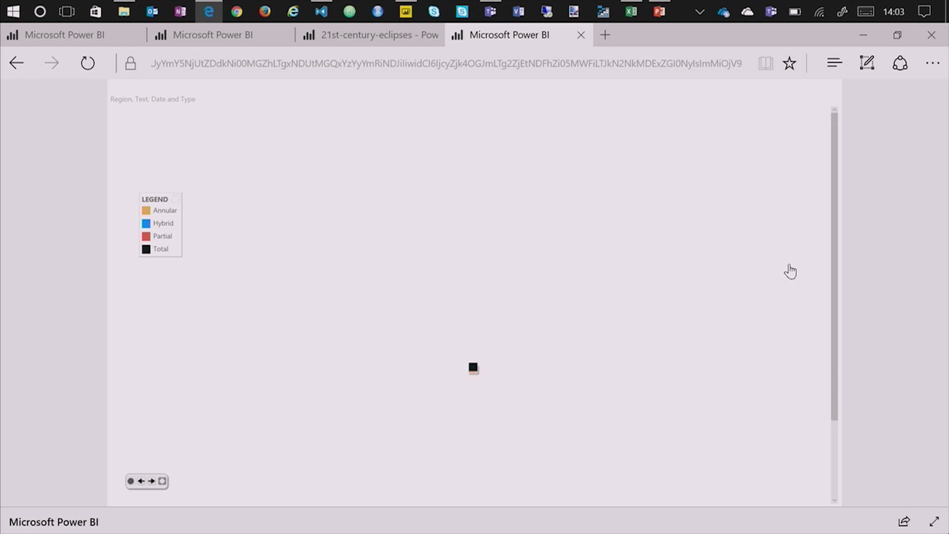
Step: Step forward through the opening scenes of the public eclipse story to the radial timeline
scroll(672, 246, down, 1)
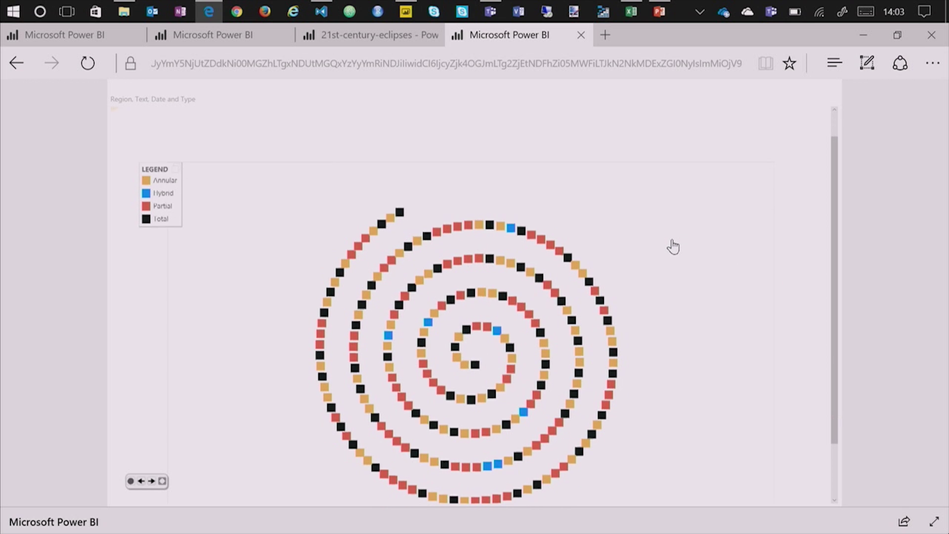
click(150, 482)
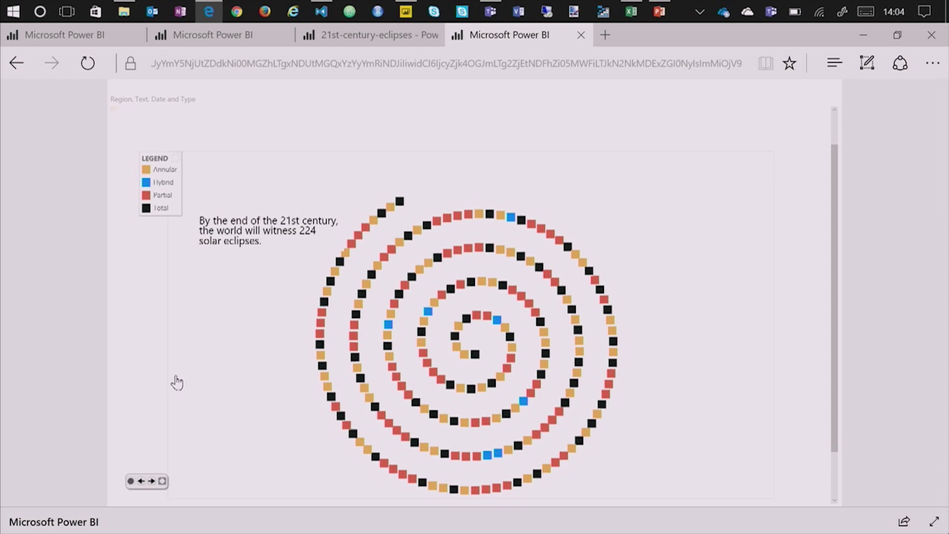
click(152, 481)
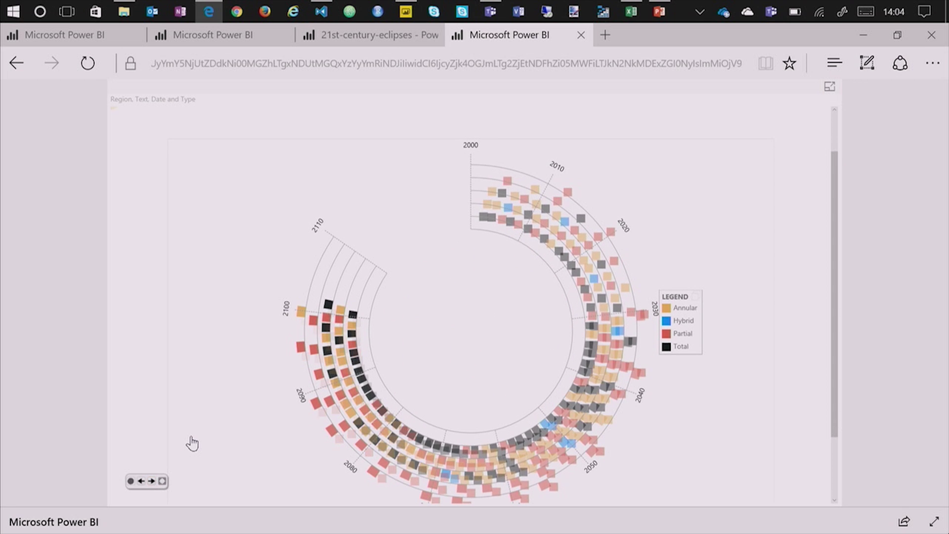
Step: Show the public story's editing controls, jump to Scene 5, and return to playback mode
click(162, 481)
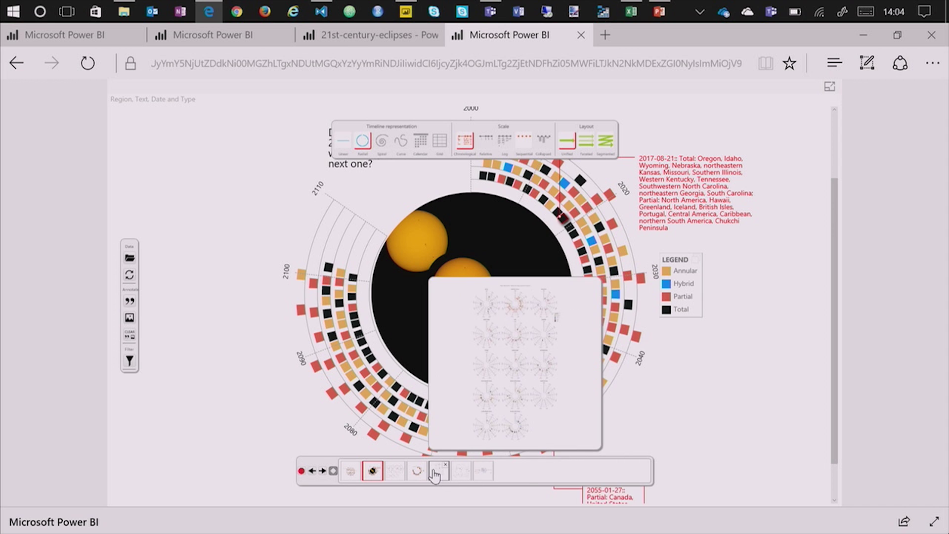
mouse_move(456, 485)
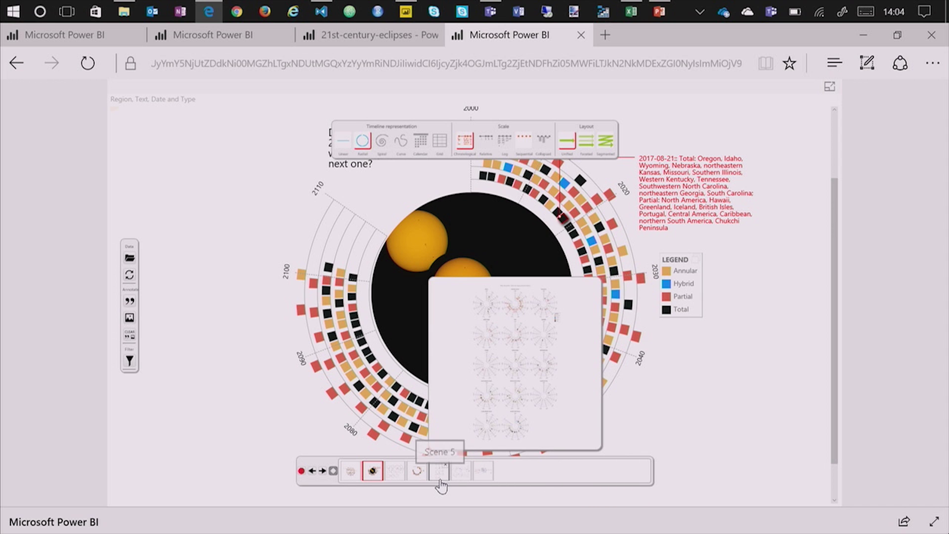
click(440, 483)
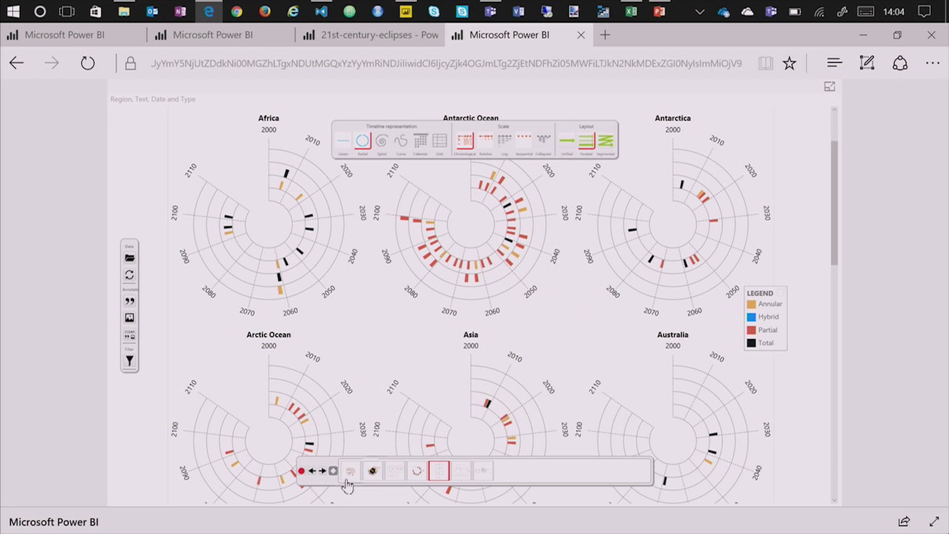
click(333, 470)
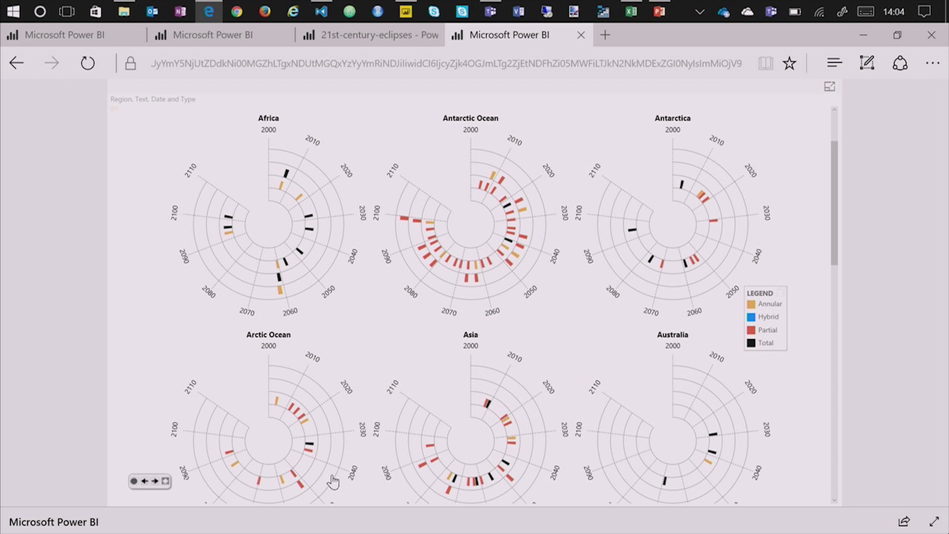